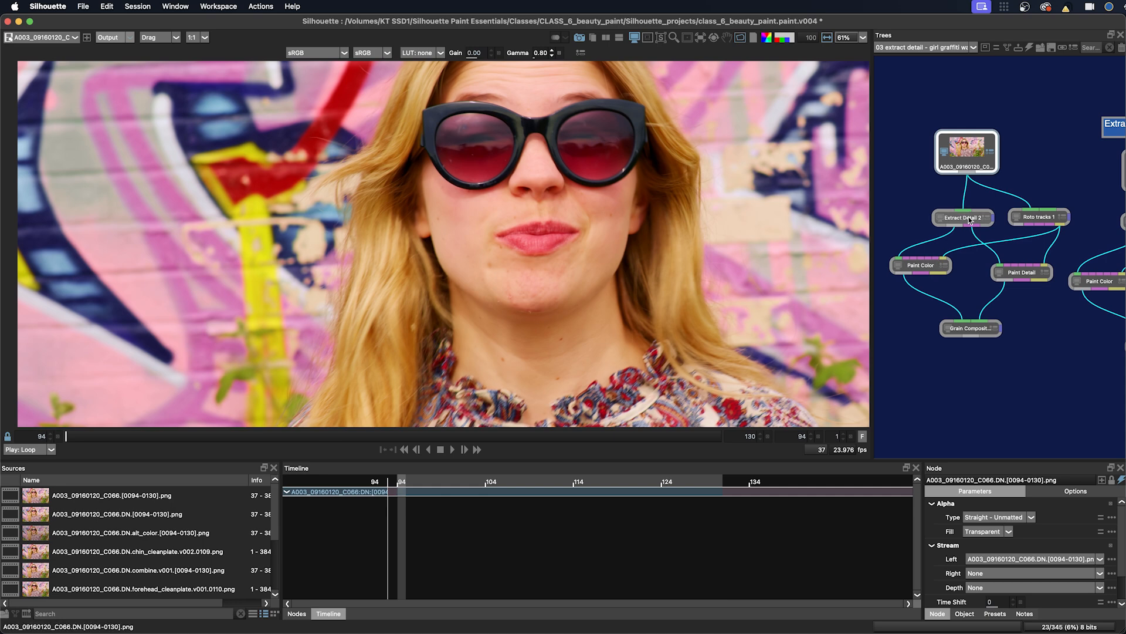
Inspect the Extract Detail tree by viewing the Paint Detail, Grain Composite and source nodes, tidying the Extract Detail and Paint Color node positions.
left_click_drag(972, 215, 973, 213)
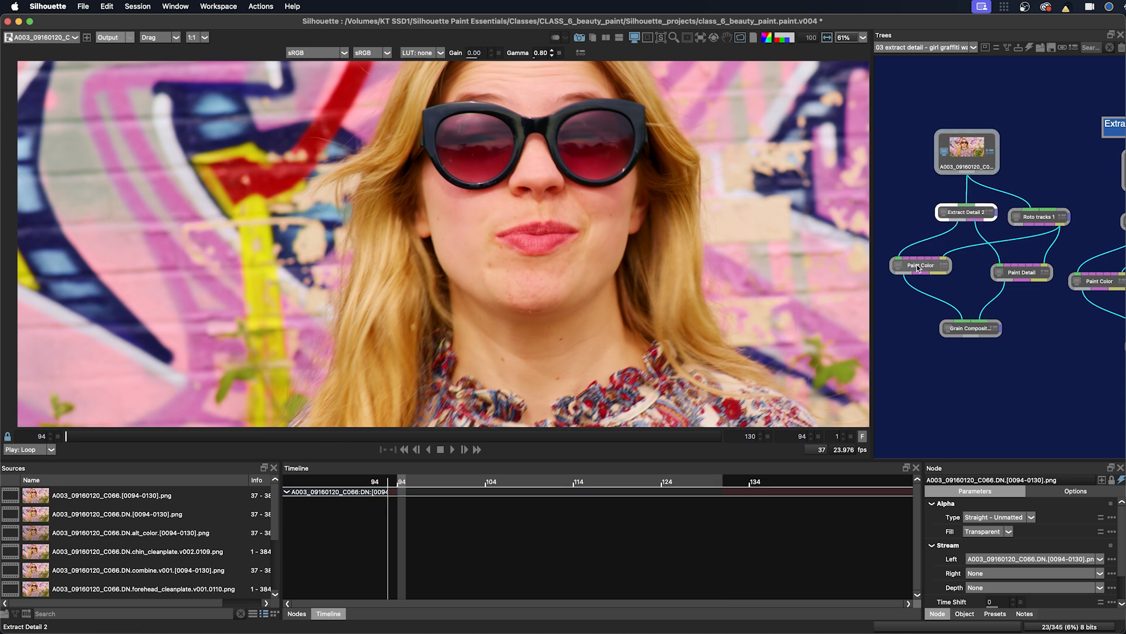
left_click_drag(918, 268, 913, 272)
left_click(1014, 274)
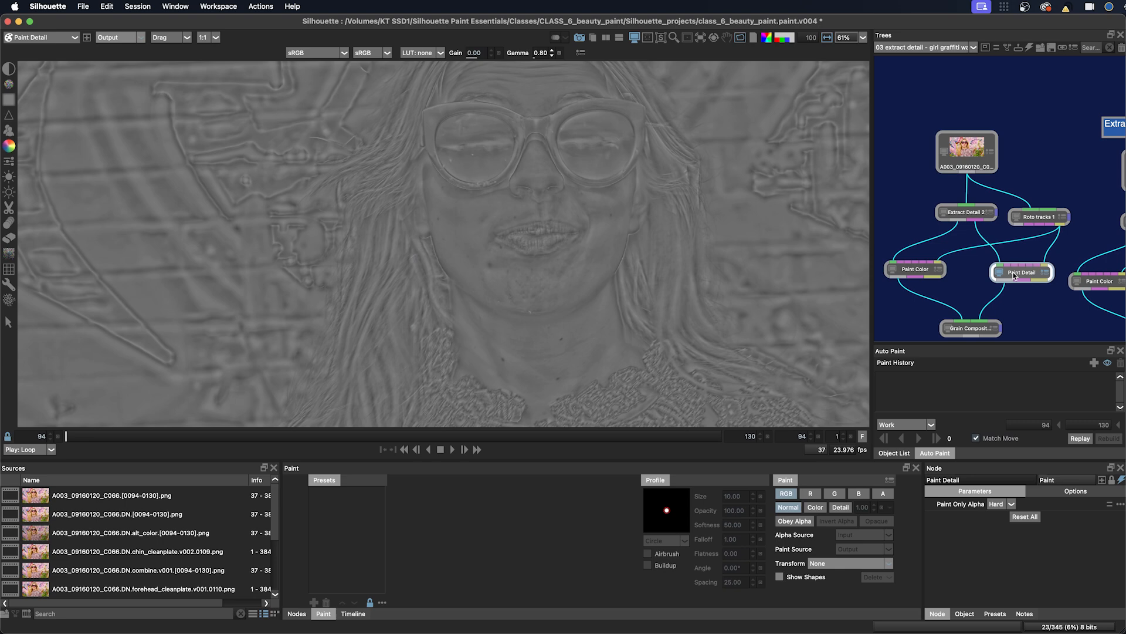
left_click(972, 329)
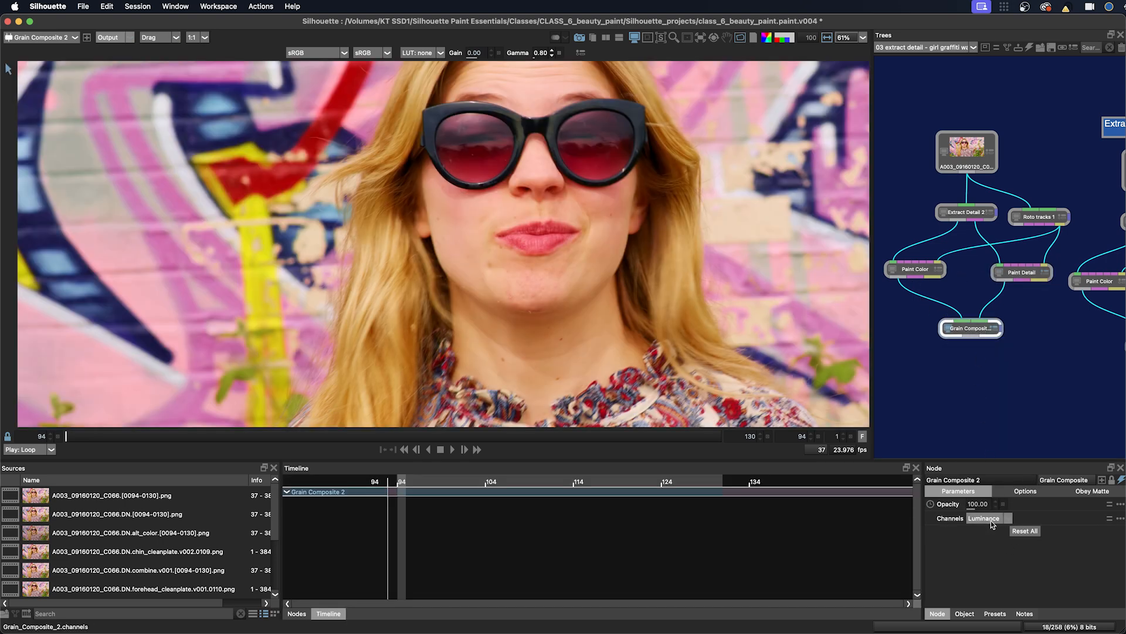
left_click(966, 152)
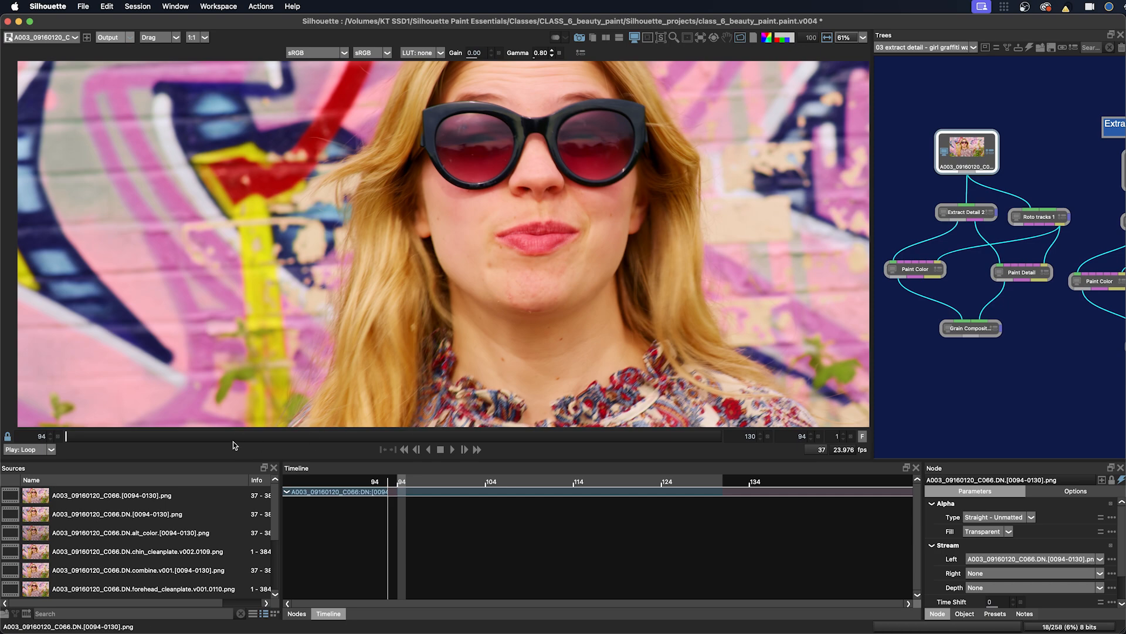
left_click_drag(128, 436, 66, 433)
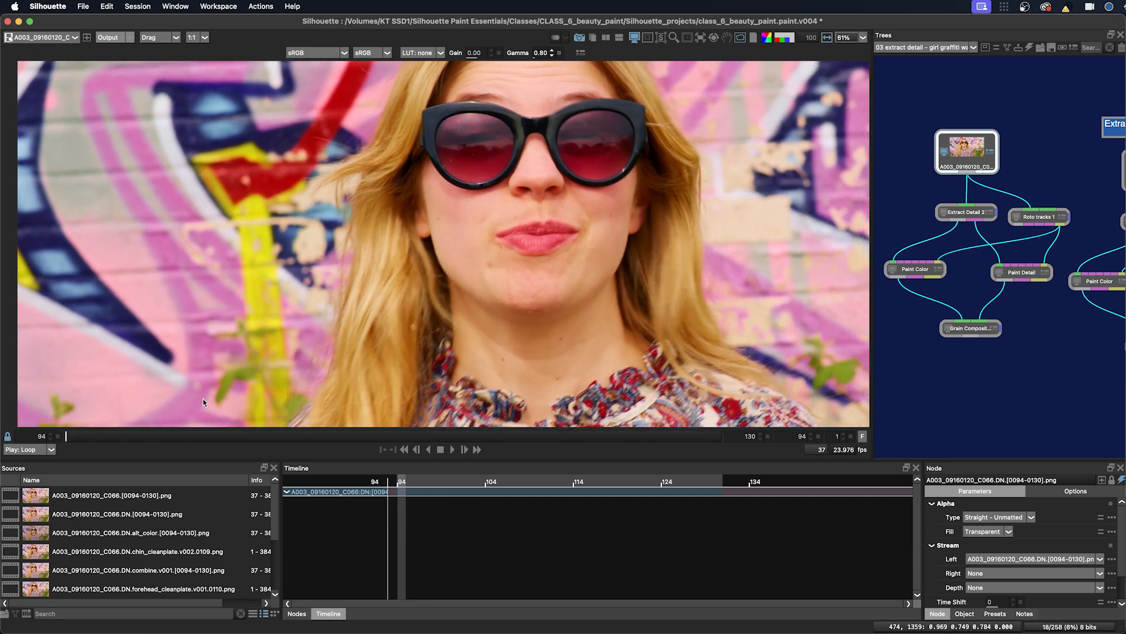
Show the Paint Color node at frame 97 and set the viewer gamma to 0.66.
left_click(918, 270)
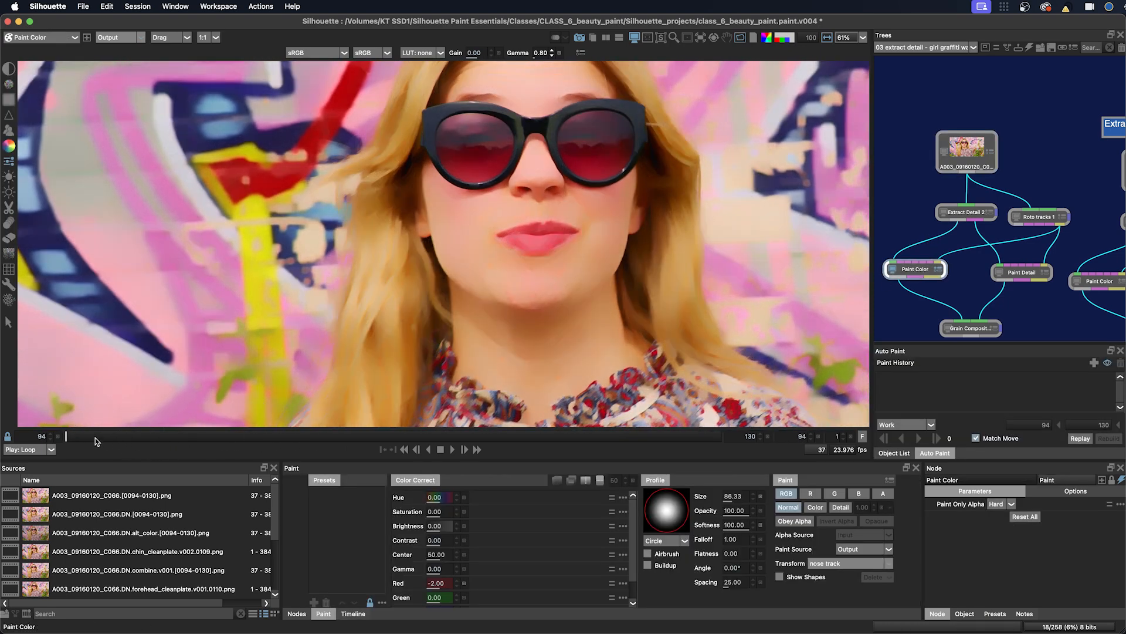
key("Right")
key("Right")
key("Right")
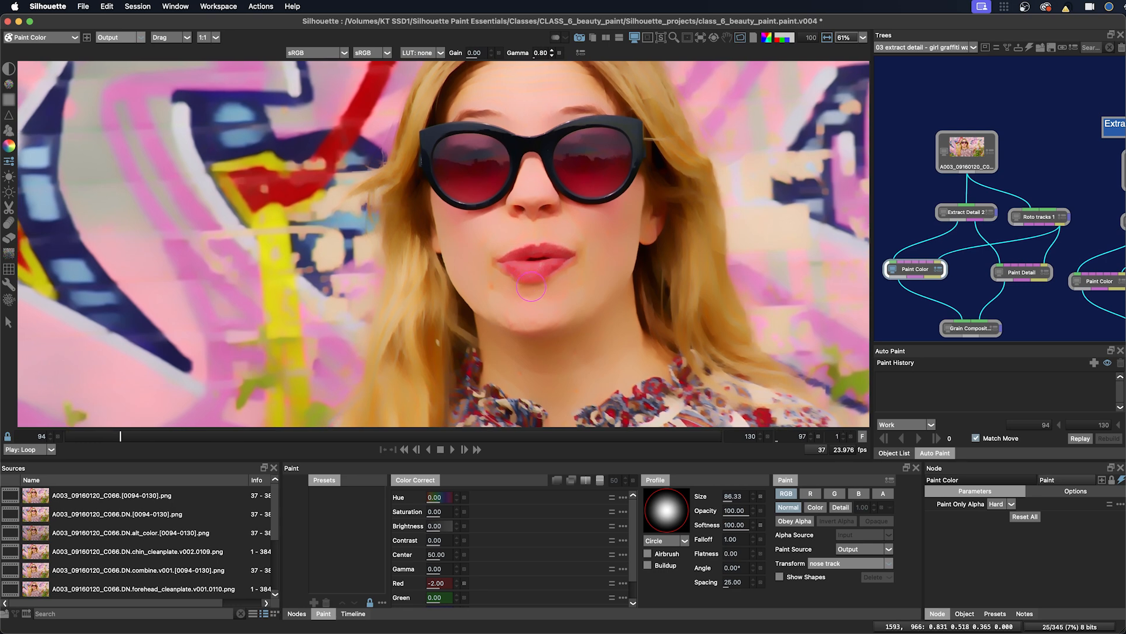
scroll(547, 257, "up", 2)
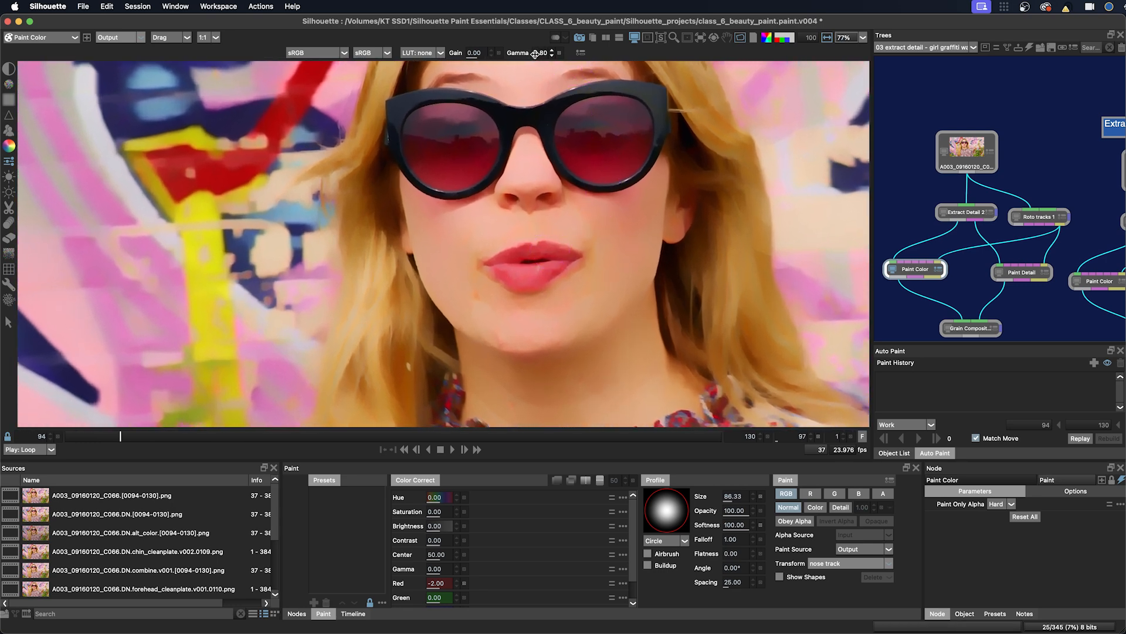
left_click_drag(543, 54, 528, 54)
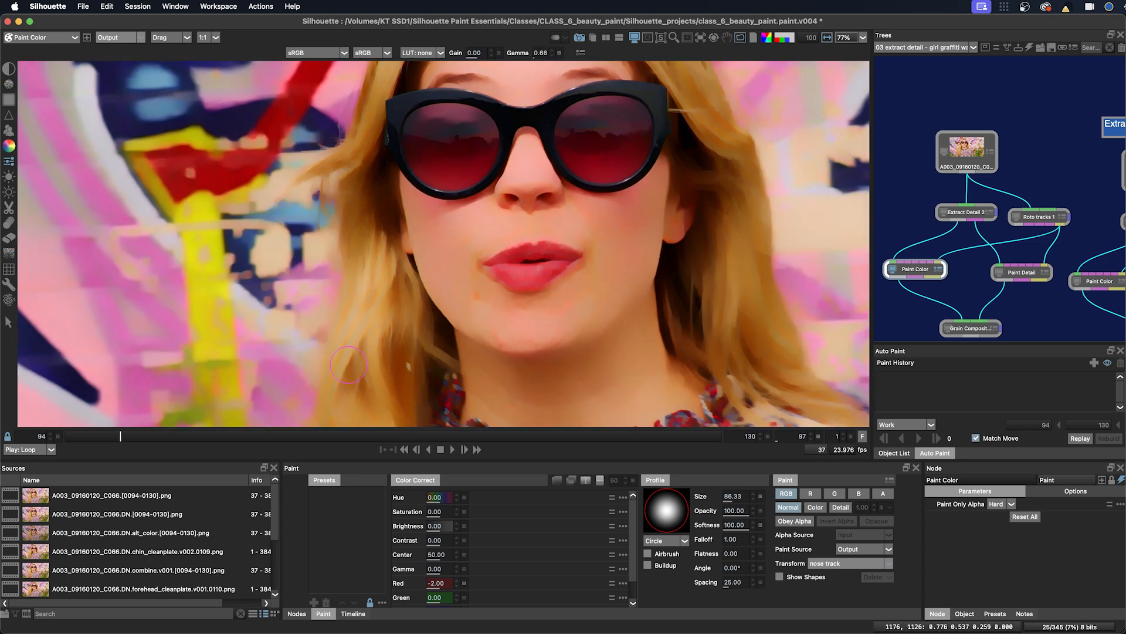
Go to frame 108 and compare the Paint Color and Paint Detail outputs around the chin and neck.
left_click_drag(92, 435, 265, 435)
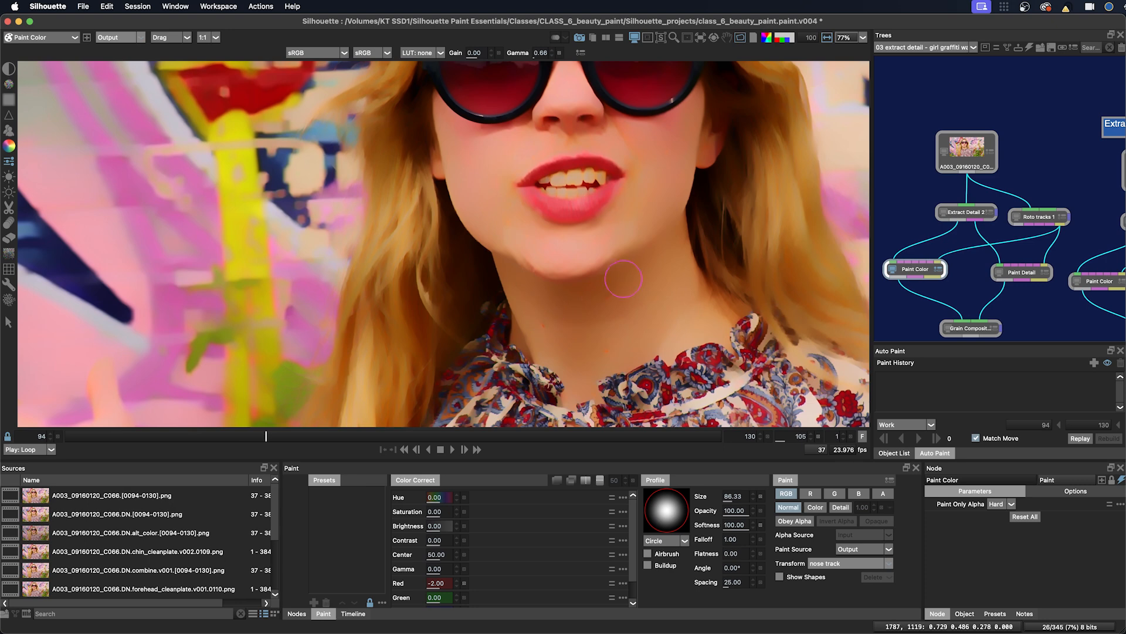
left_click_drag(254, 434, 329, 439)
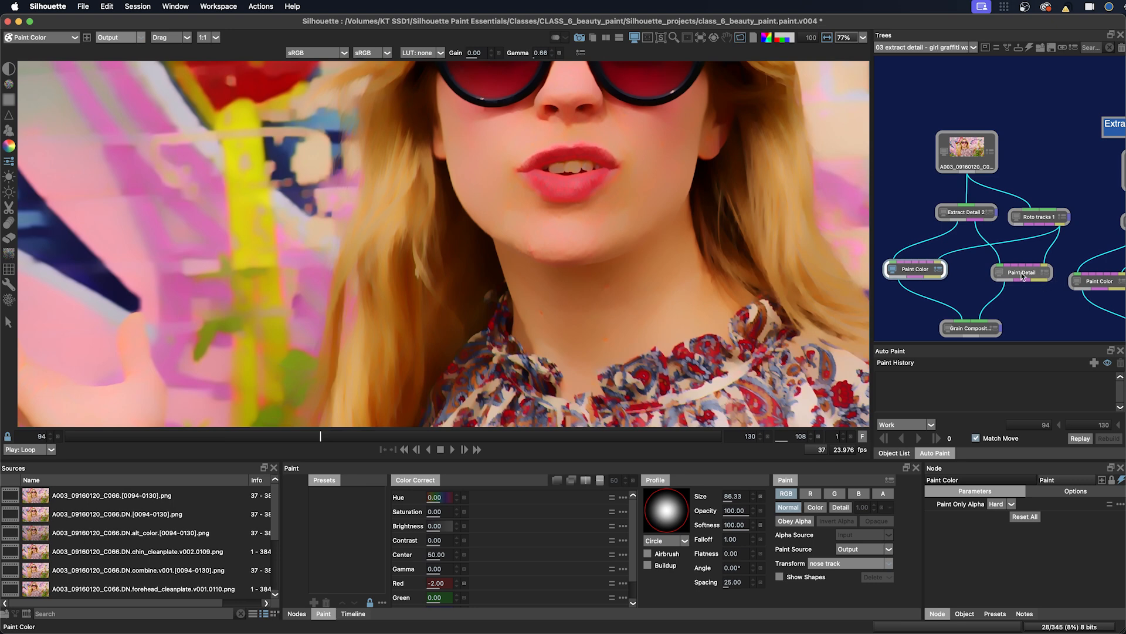
left_click(1025, 273)
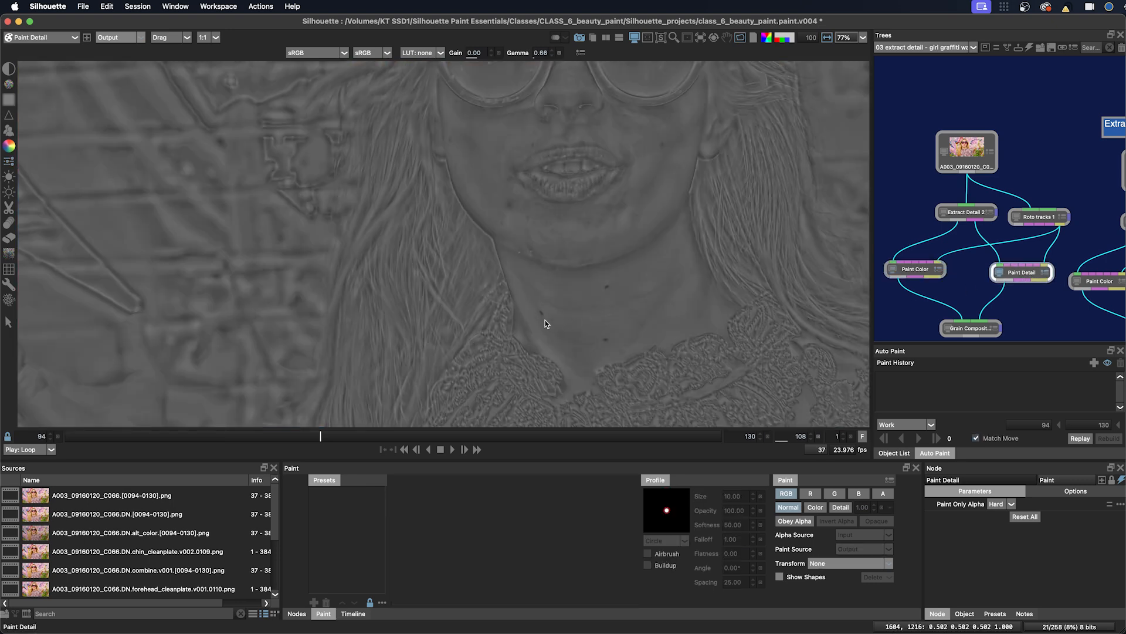
left_click(913, 272)
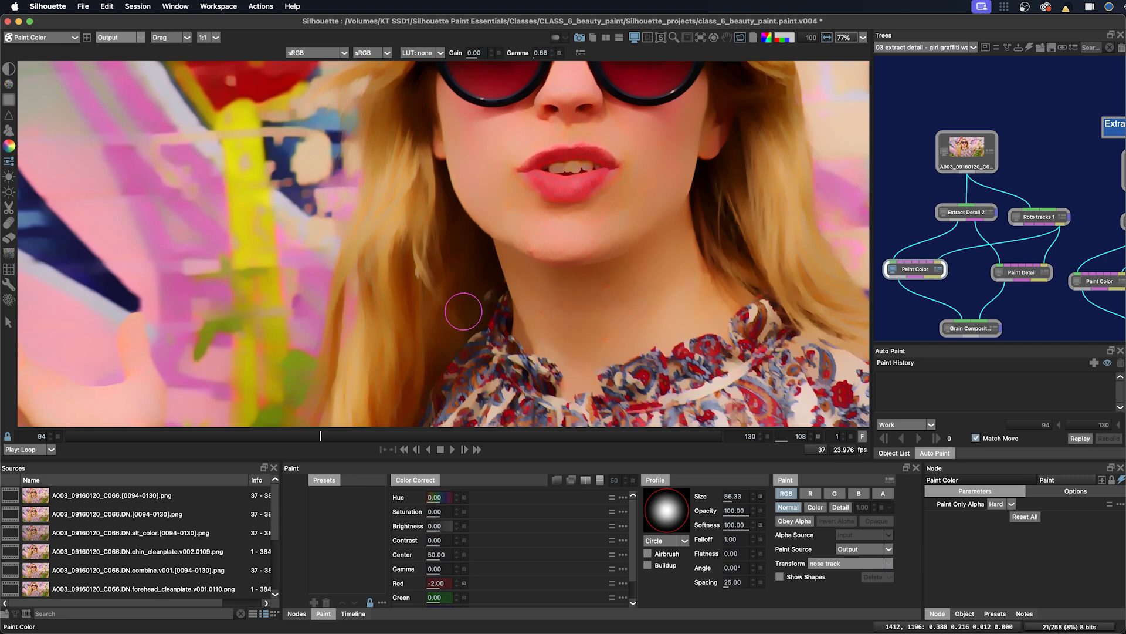
Try cloning skin over the neck marks in Paint Color at frame 108 with a 30.90 brush, and check the Grain Composite output.
left_click(10, 131)
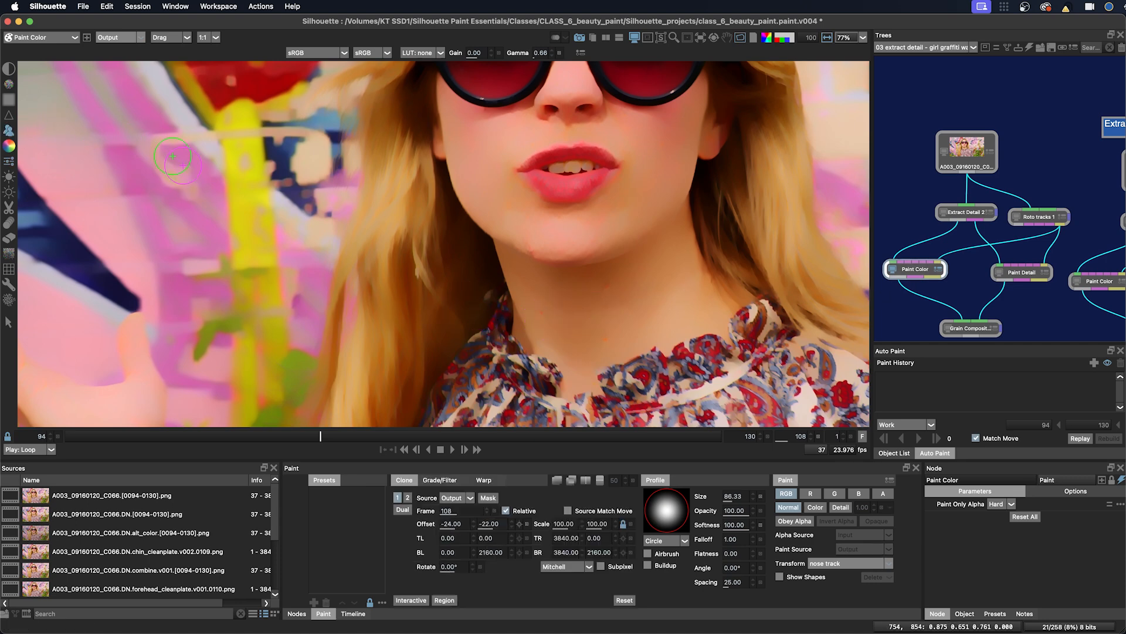
left_click_drag(570, 311, 573, 313)
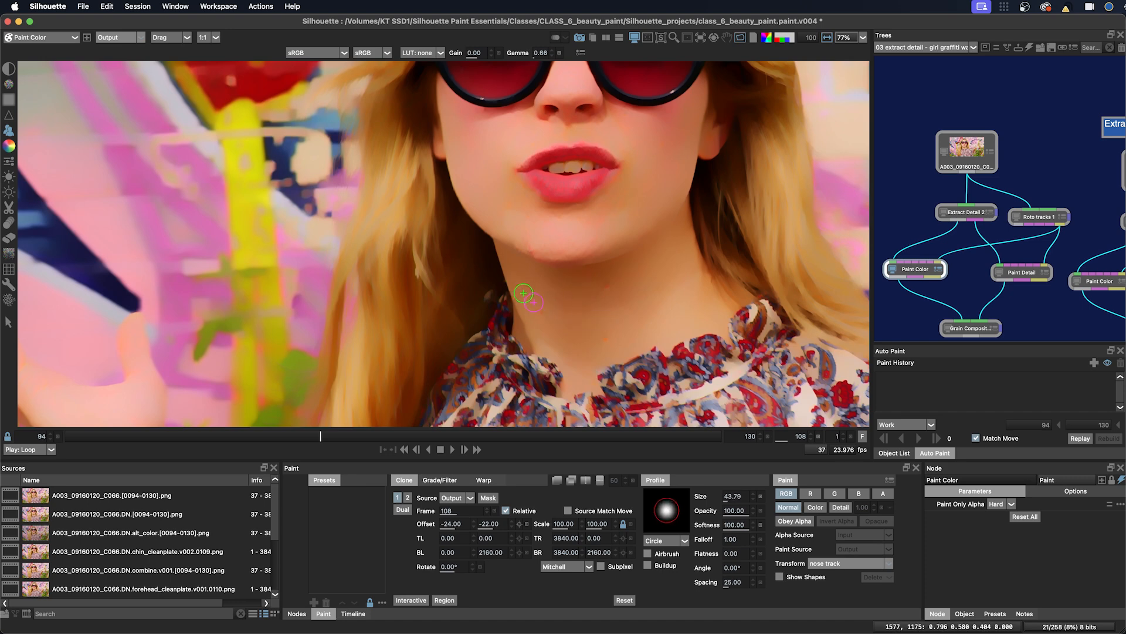
key("bracketleft")
key("bracketleft")
key("bracketleft")
left_click_drag(529, 301, 560, 296)
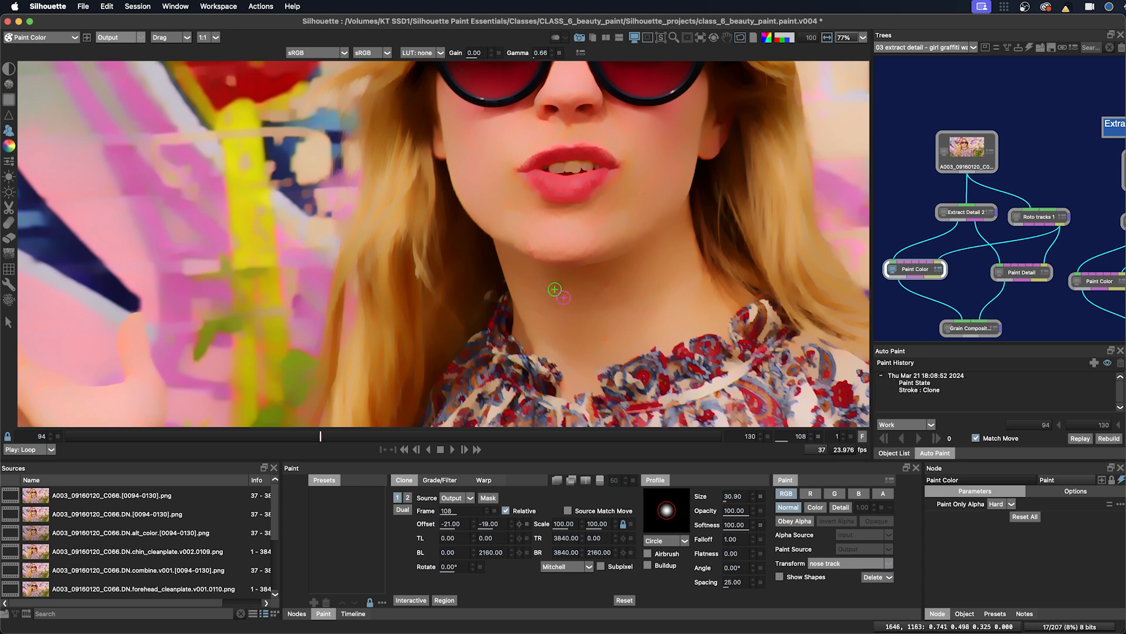
left_click(536, 303)
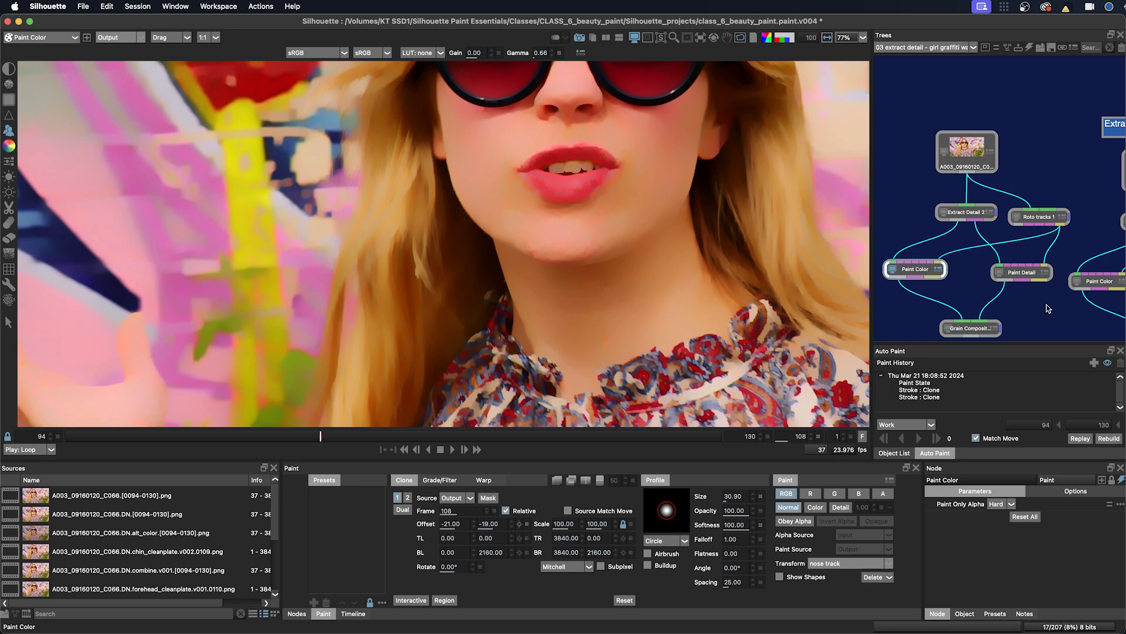
left_click(959, 332)
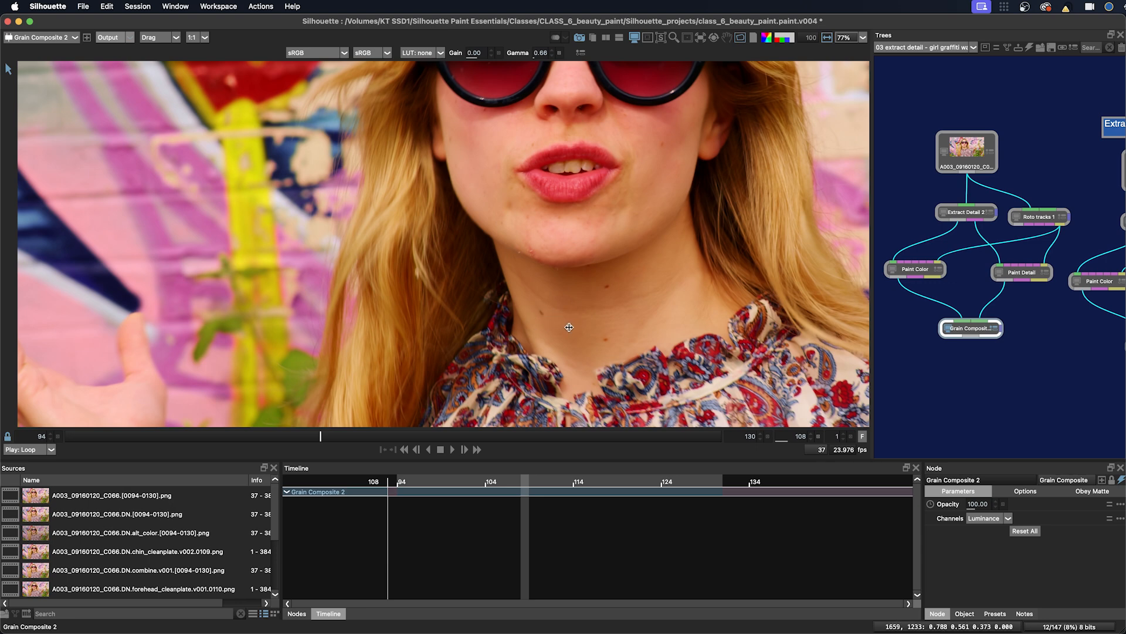
Undo the neck clone strokes, delete their paint history entry and rebuild the affected frame.
key("super+z")
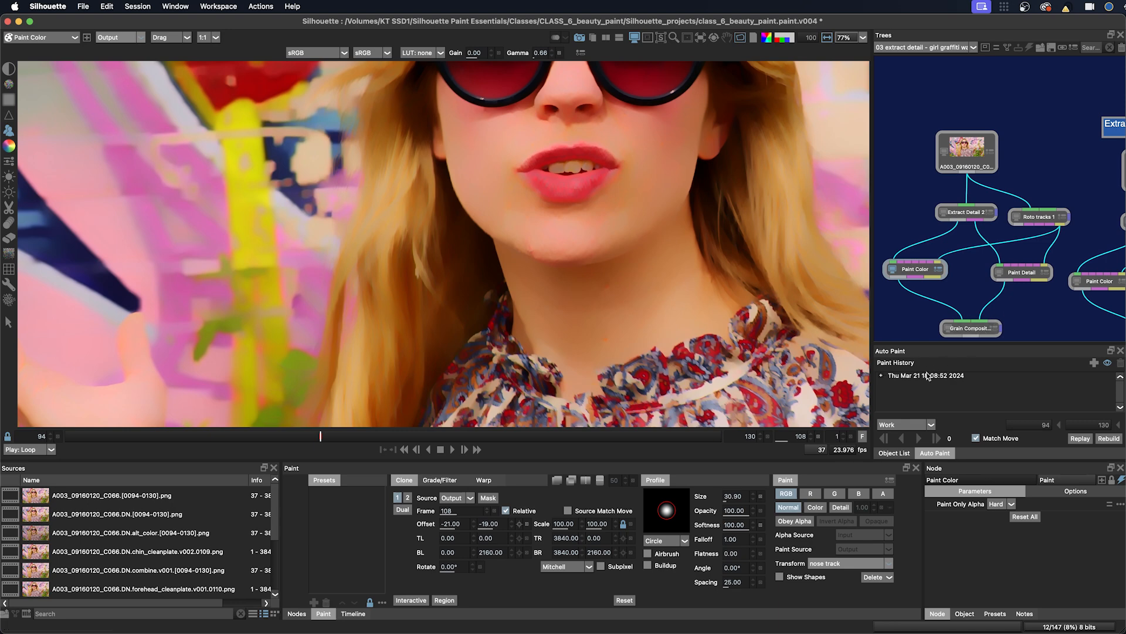
left_click(929, 376)
key("BackSpace")
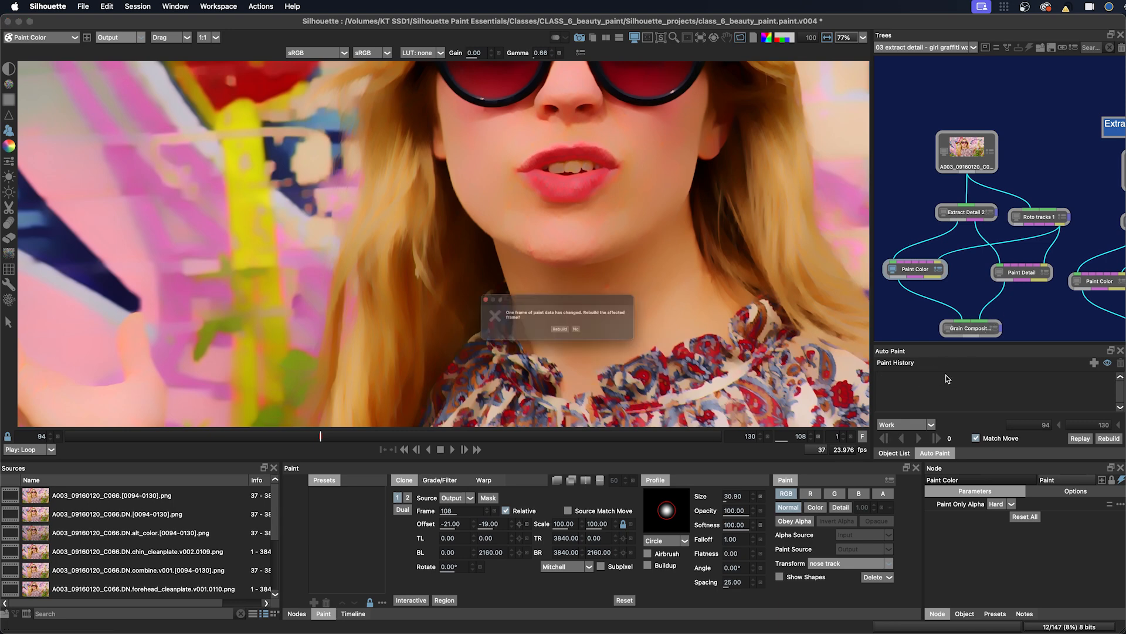
left_click(560, 335)
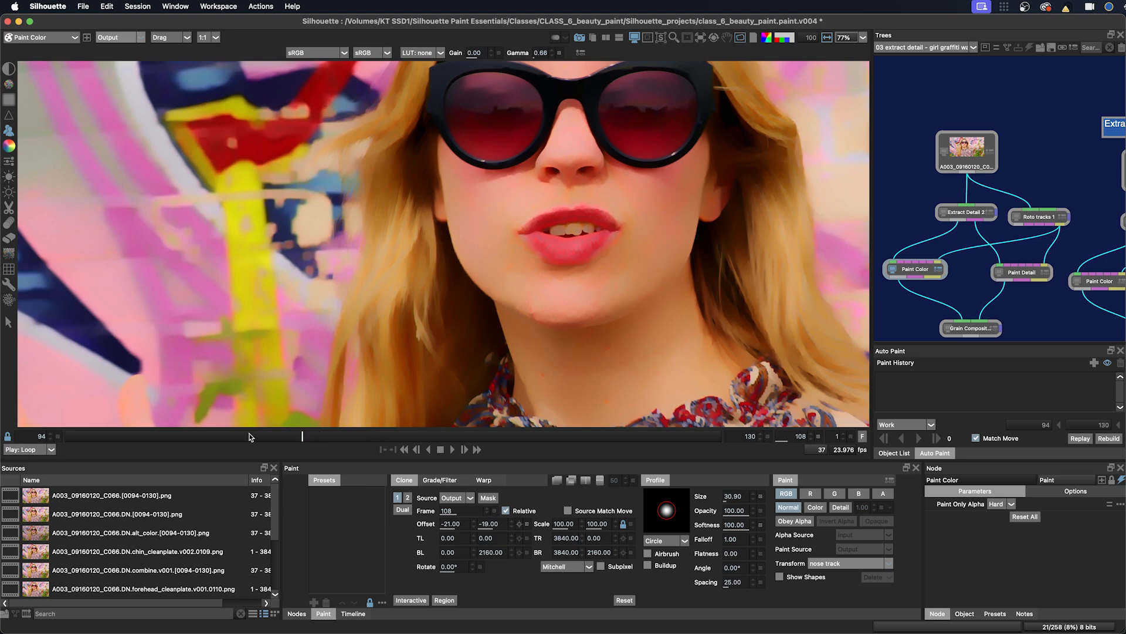
Review skin colour in Paint Color and the source footage over several frames, ending at frame 94, and view the tracked shapes in Roto tracks 1.
mouse_move(327, 441)
left_mouse_down()
mouse_move(553, 436)
mouse_move(194, 436)
left_mouse_up()
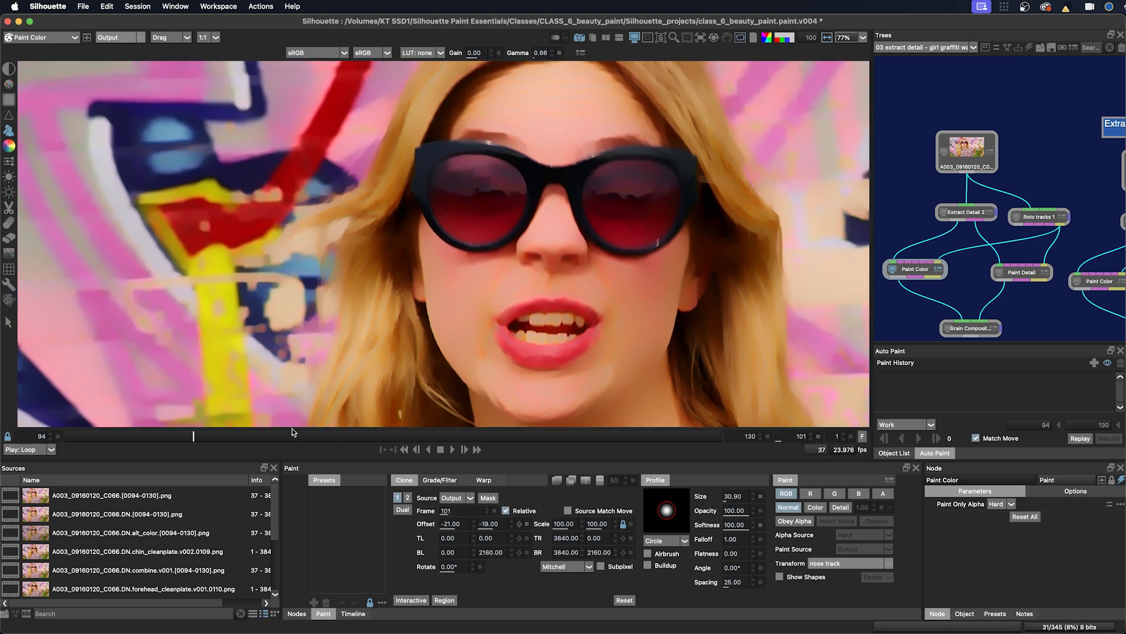
left_click(967, 152)
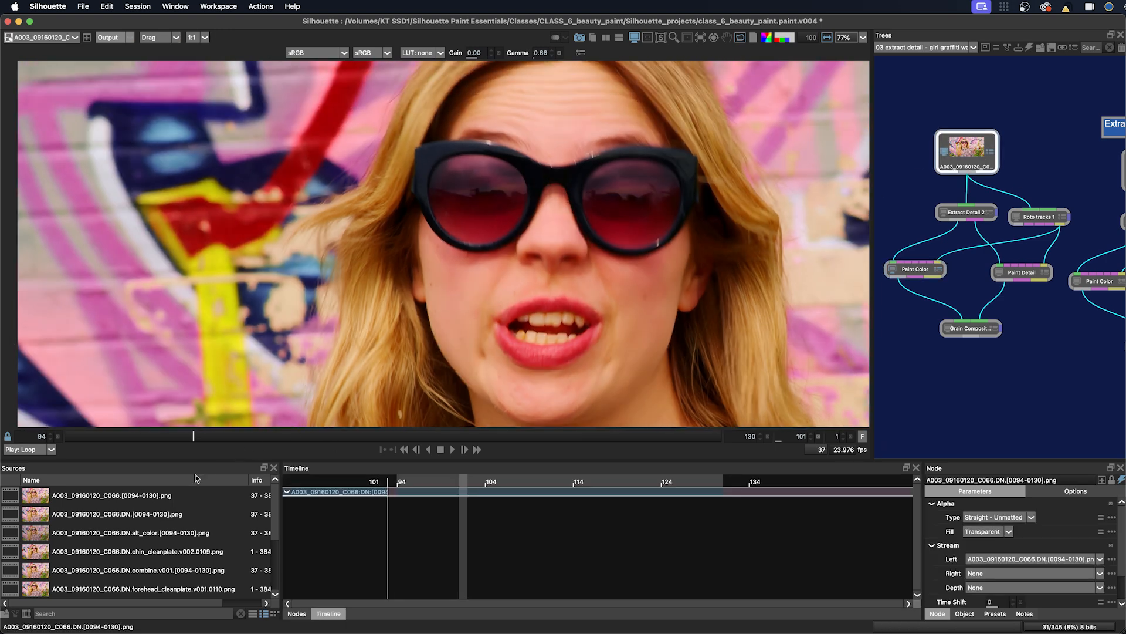
left_click_drag(187, 436, 321, 443)
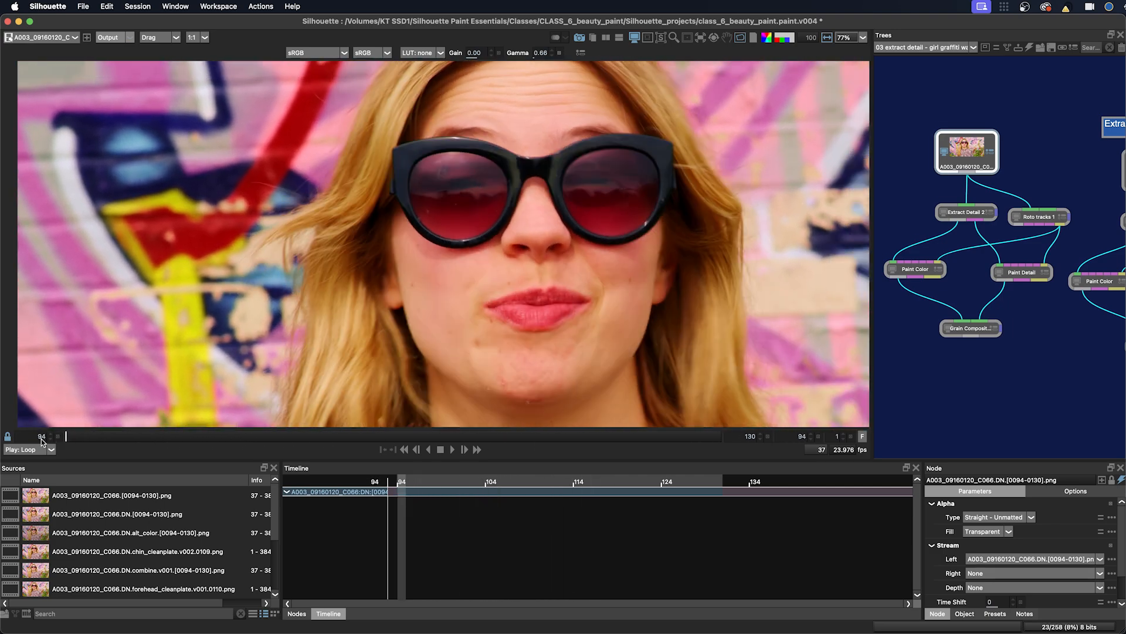
key("space")
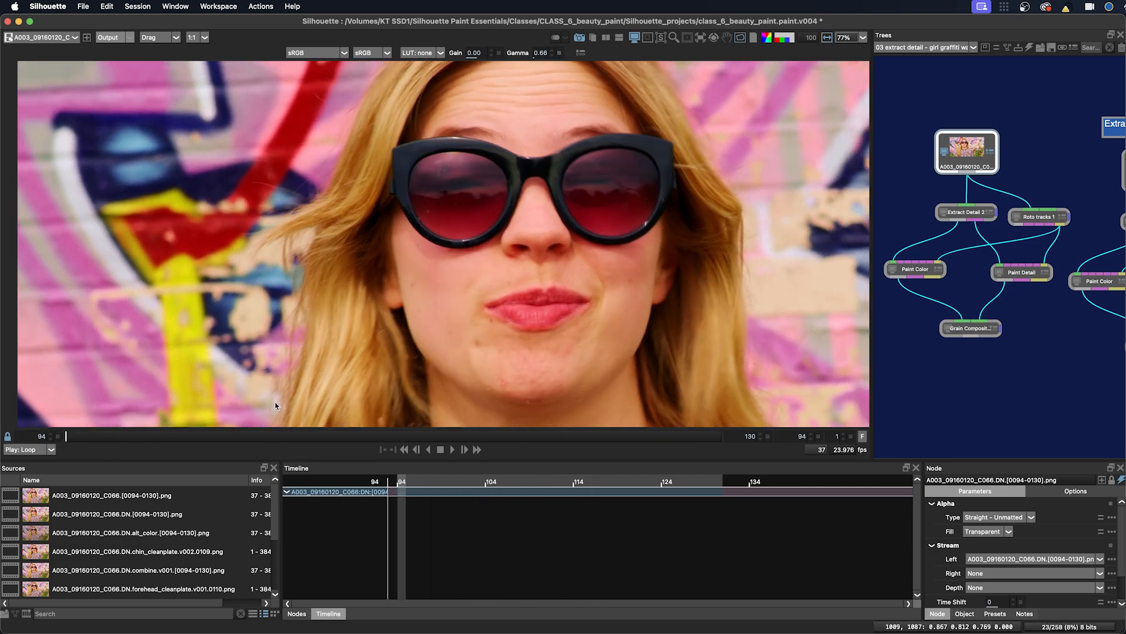
left_click(1038, 217)
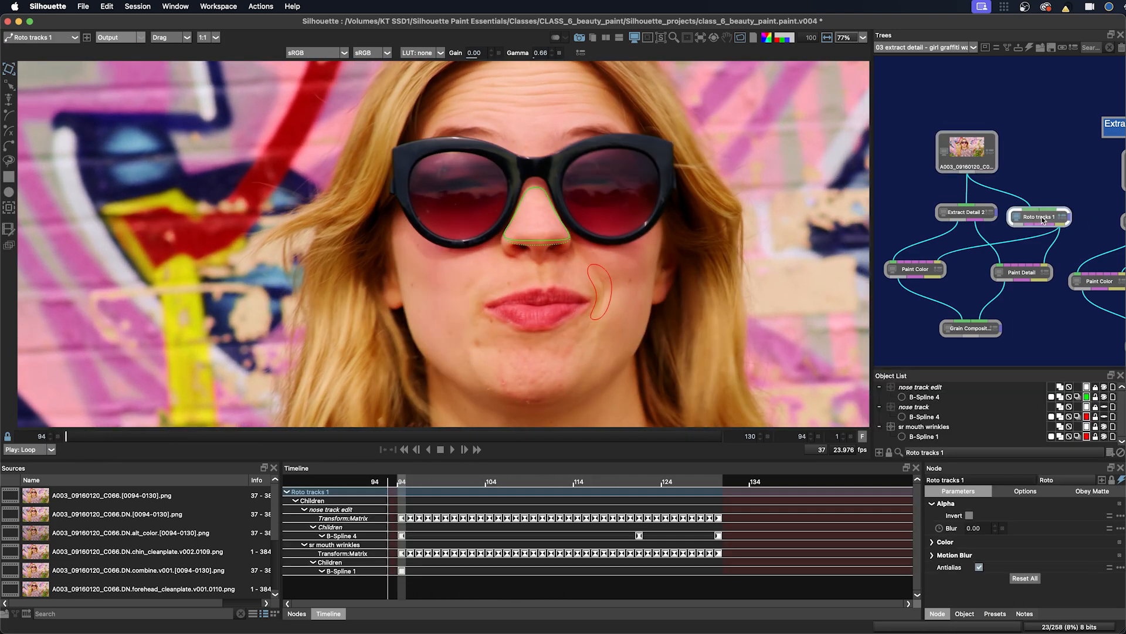
Paint a Color Correct stroke on the nose in the Paint Color node at frame 94, using a brush size of about 103.
left_click(907, 271)
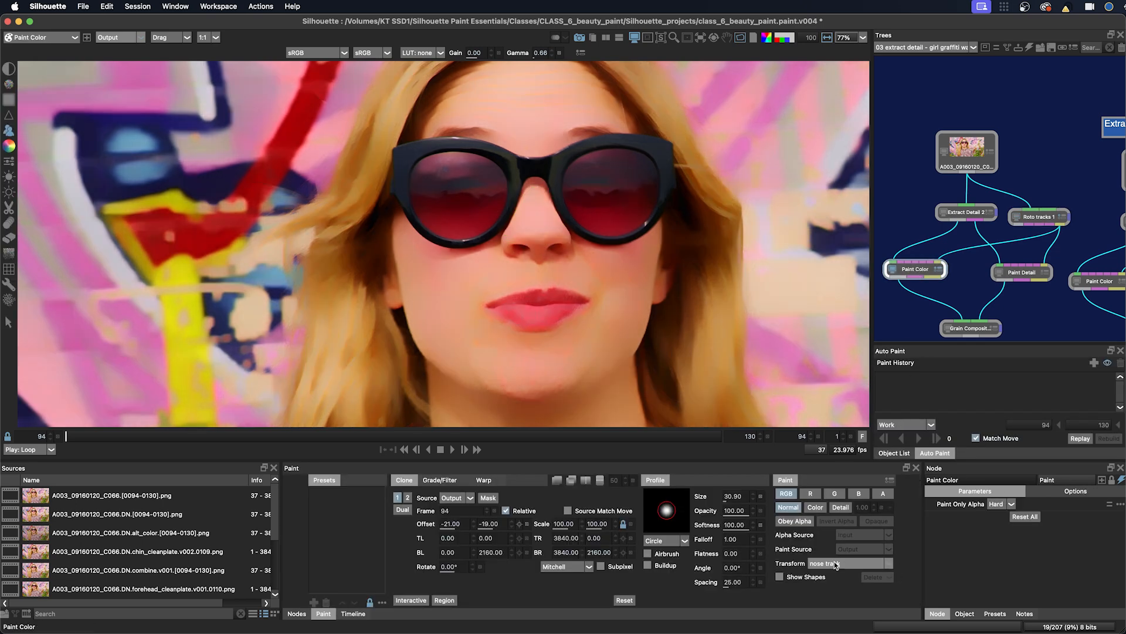
left_click_drag(88, 437, 64, 435)
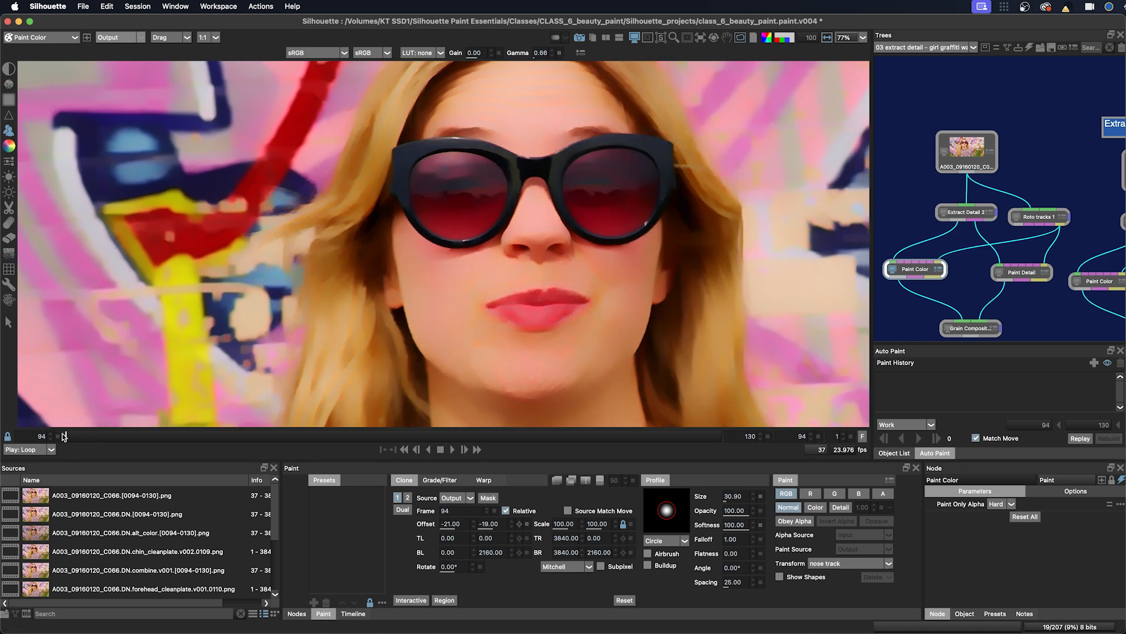
left_click(10, 162)
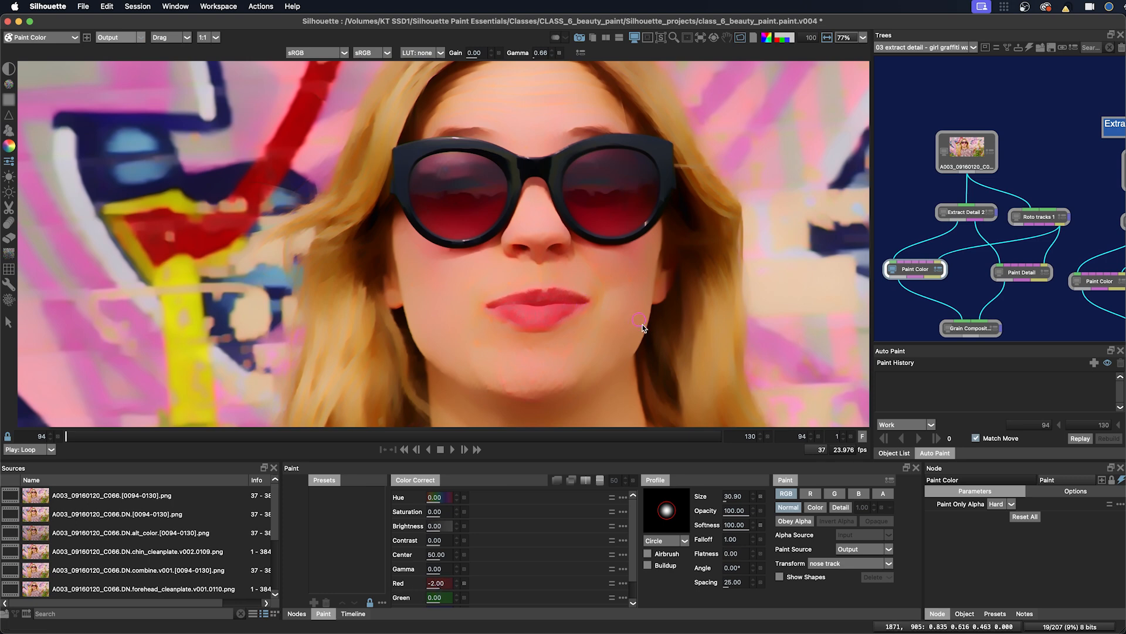
left_click_drag(642, 327, 678, 361)
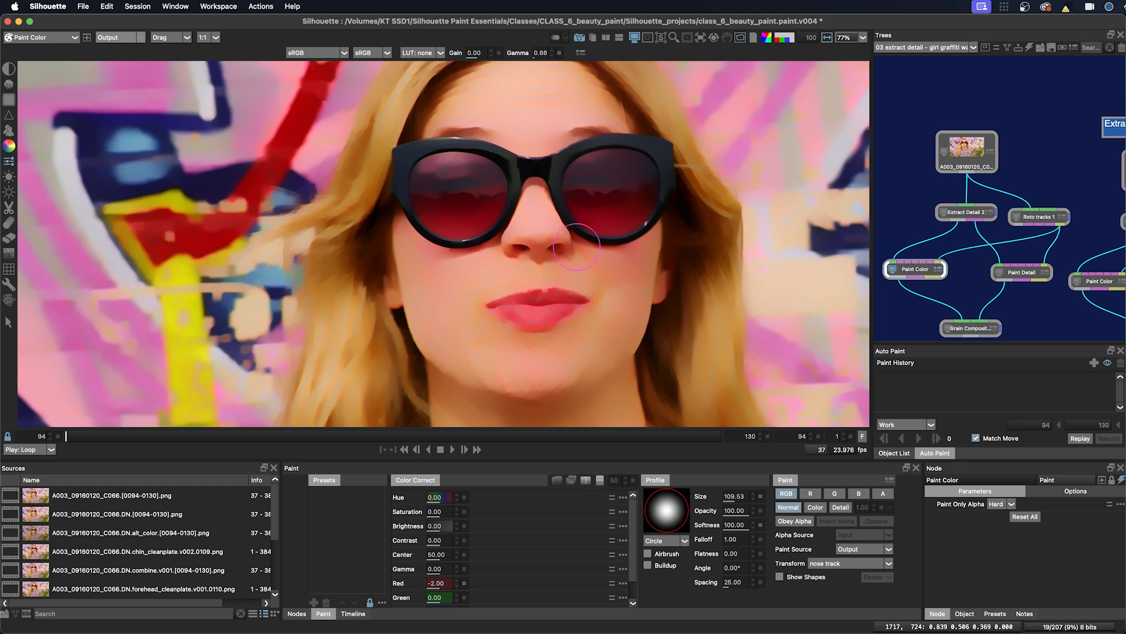
mouse_move(540, 241)
left_mouse_down()
mouse_move(535, 200)
mouse_move(529, 225)
mouse_move(554, 222)
left_mouse_up()
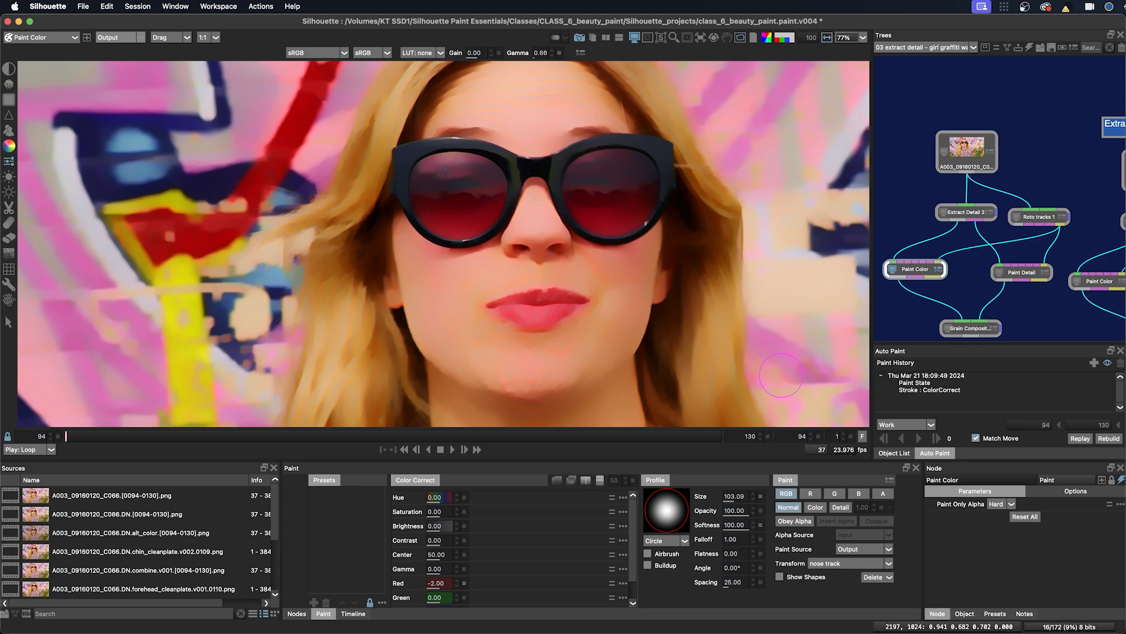
Auto-paint the nose colour correction with match move through frame 130, and compare frame 127 with the source footage.
left_click(916, 376)
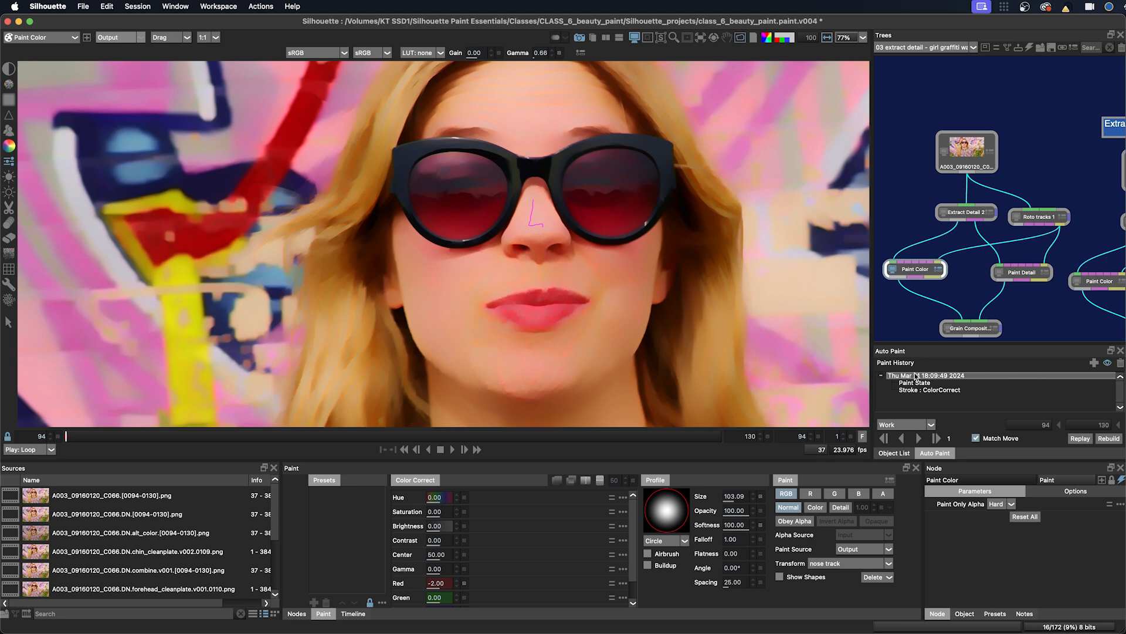
left_click(919, 438)
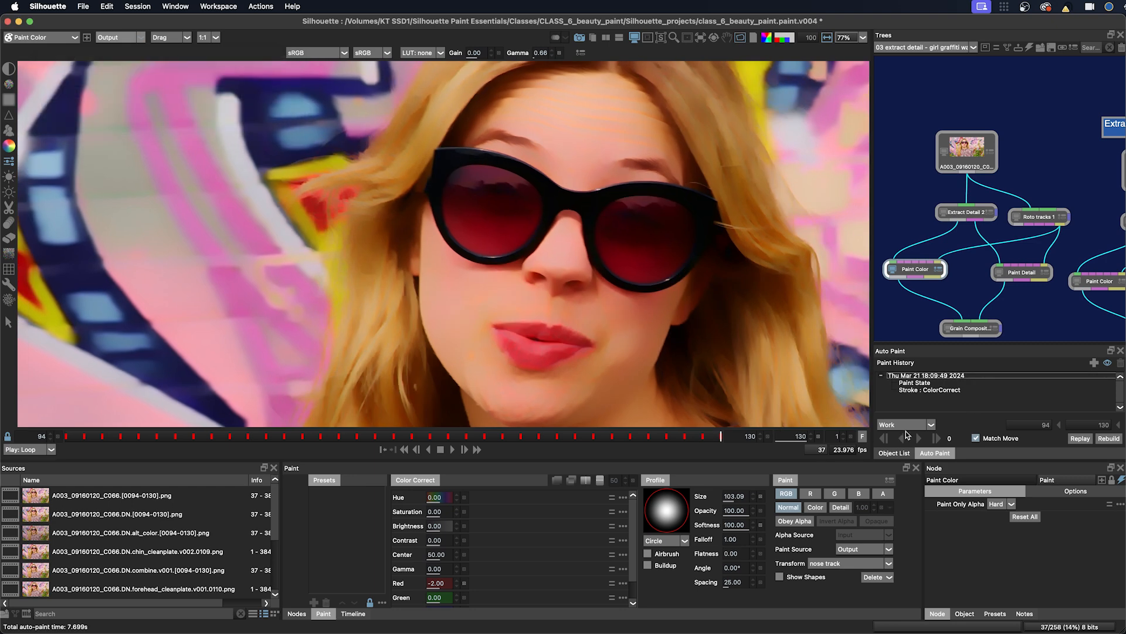
left_click(666, 436)
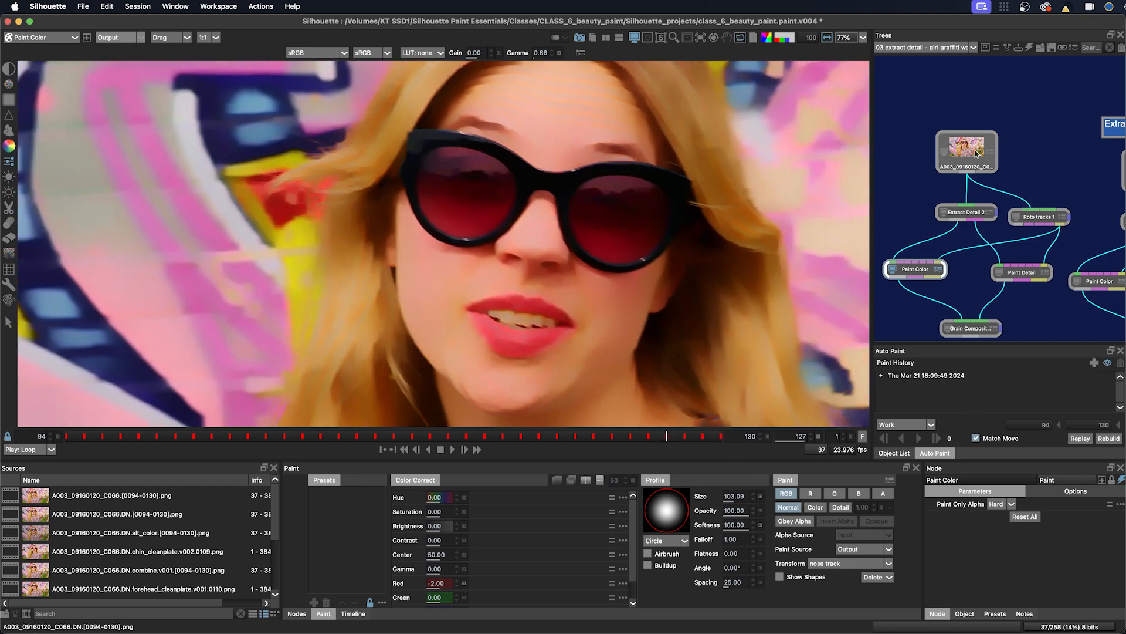
left_click(965, 146)
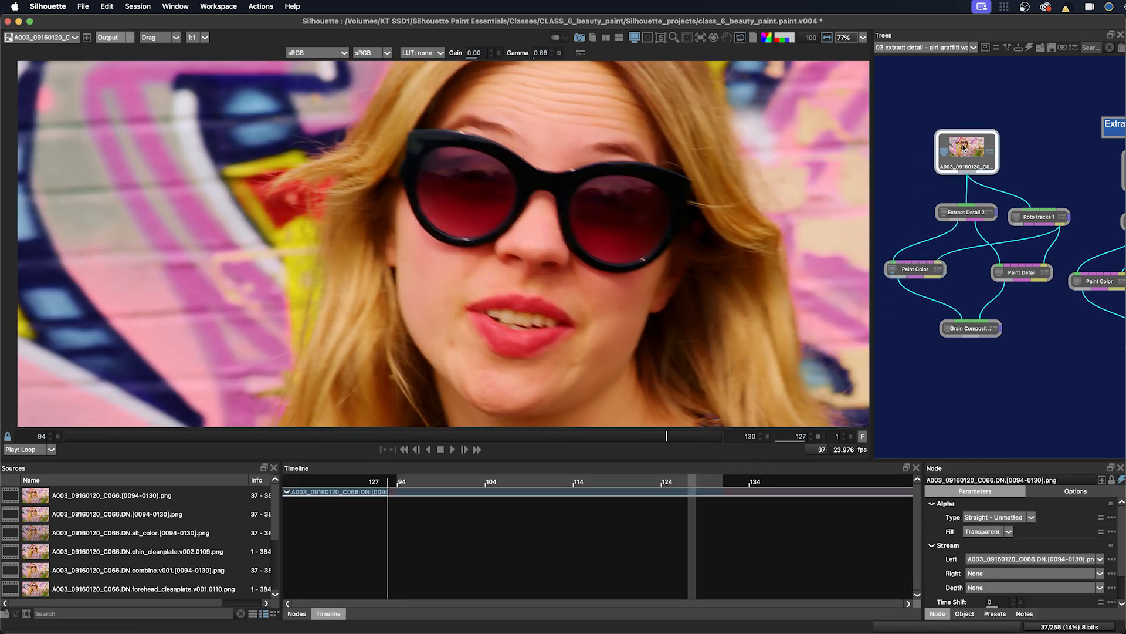
Compare the Grain Composite 2 output with the source footage at frame 127.
left_click(980, 338)
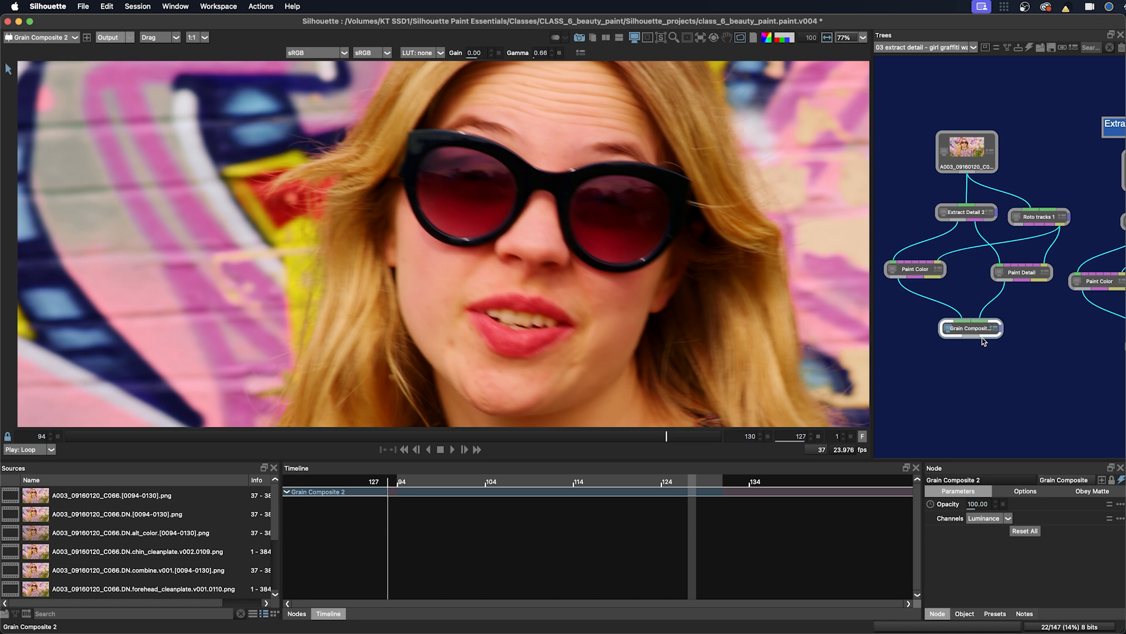
left_click(974, 146)
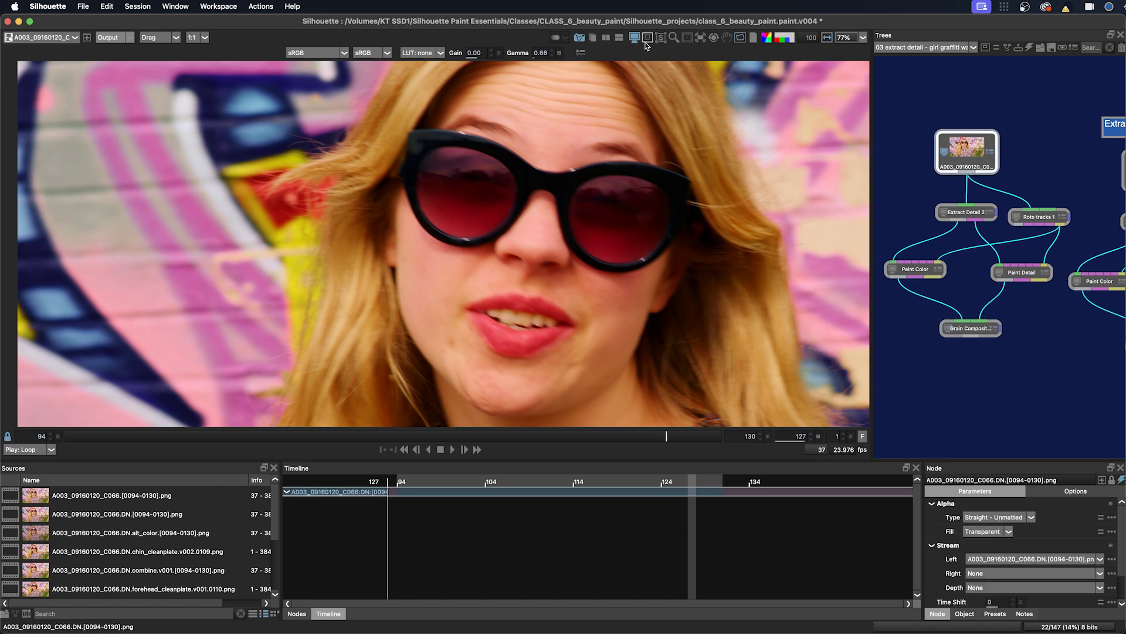
left_click(971, 329)
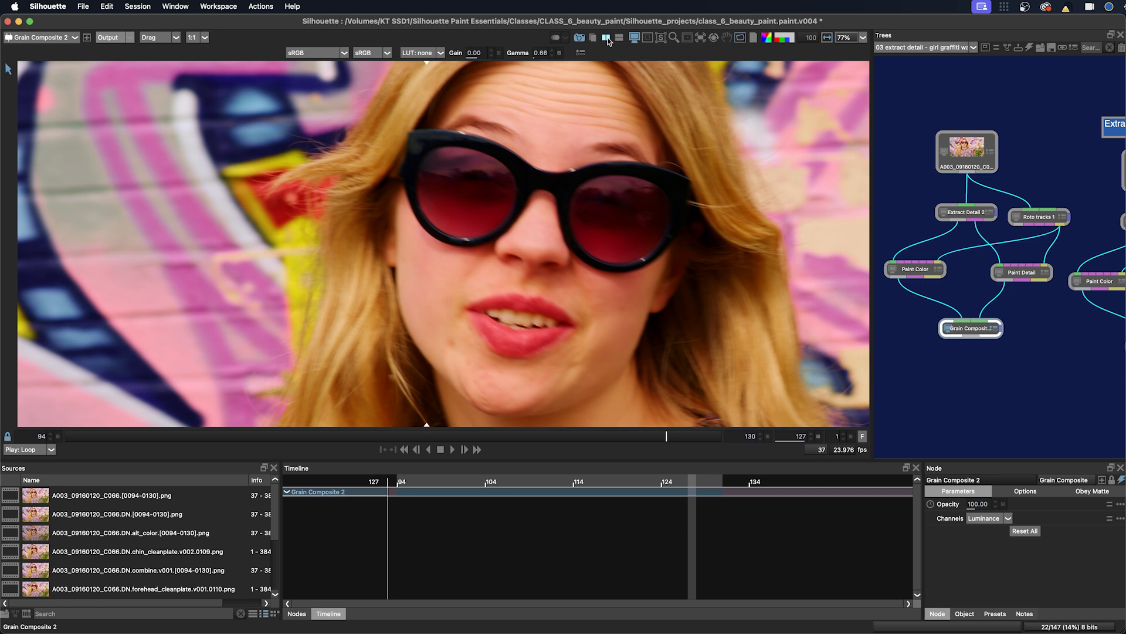
Review the detail pass in Paint Detail at frame 123 and view the mouth wrinkles shape in Roto tracks 1.
left_click(1025, 272)
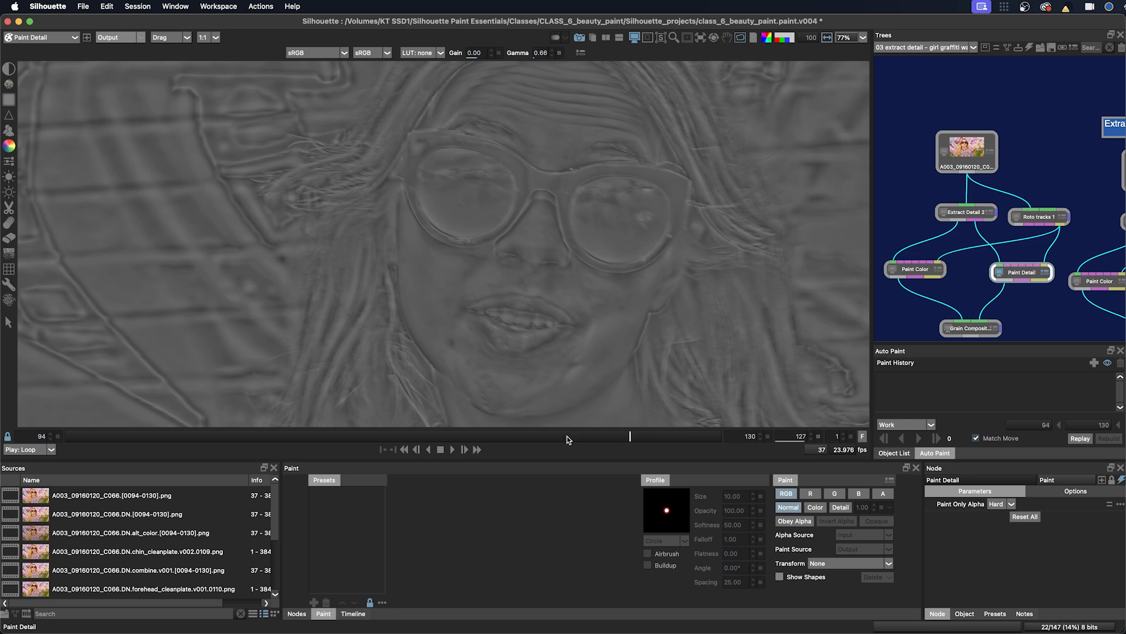
left_click_drag(566, 439, 593, 436)
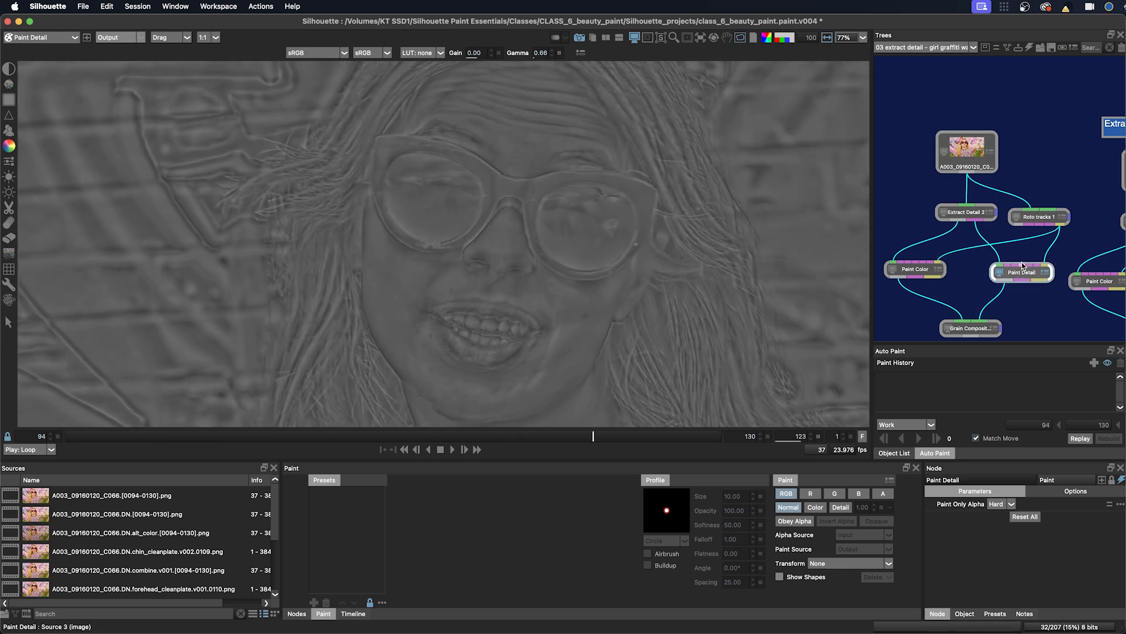
left_click(1037, 217)
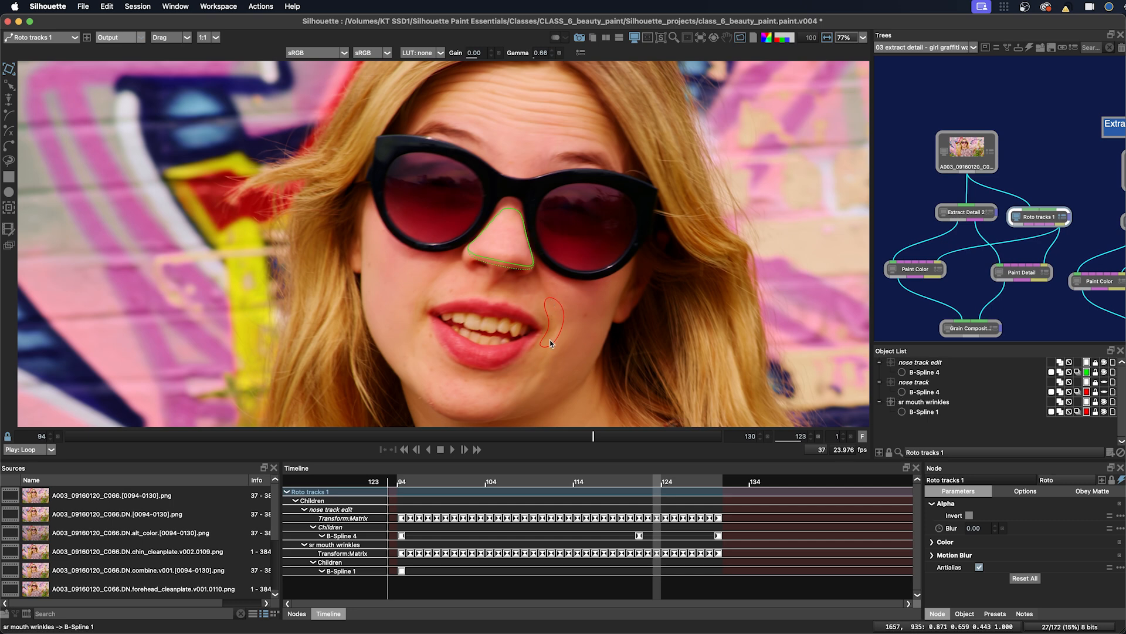
left_click(1005, 271)
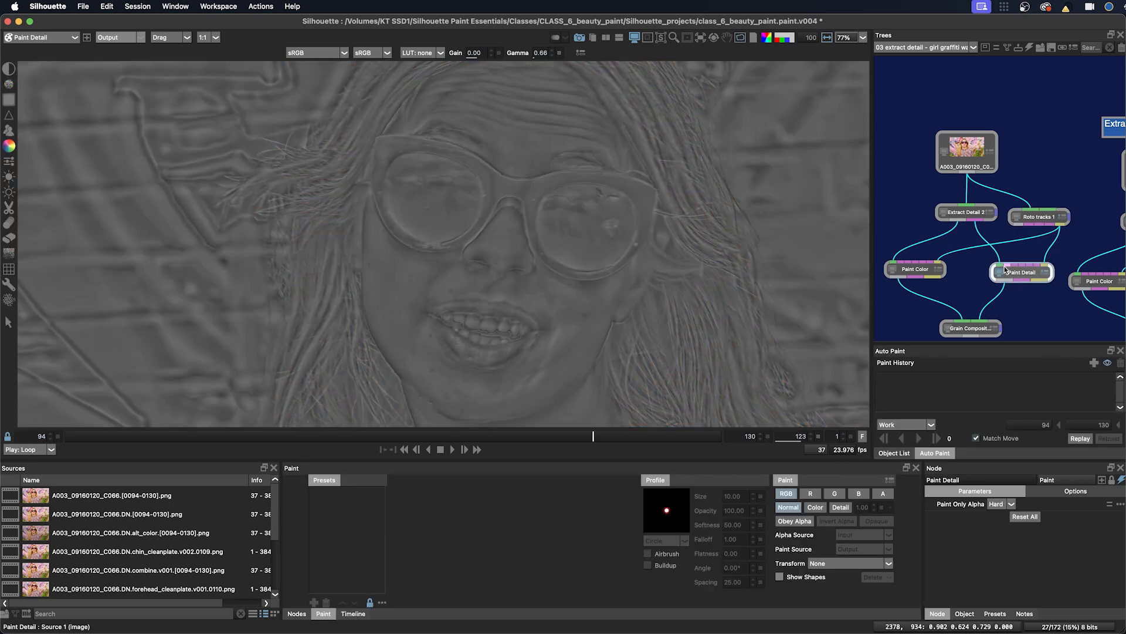
Set up a Clone brush for the mouth area in Paint Detail at frame 94, with softness 100 and opacity 50.
left_click_drag(592, 436, 65, 417)
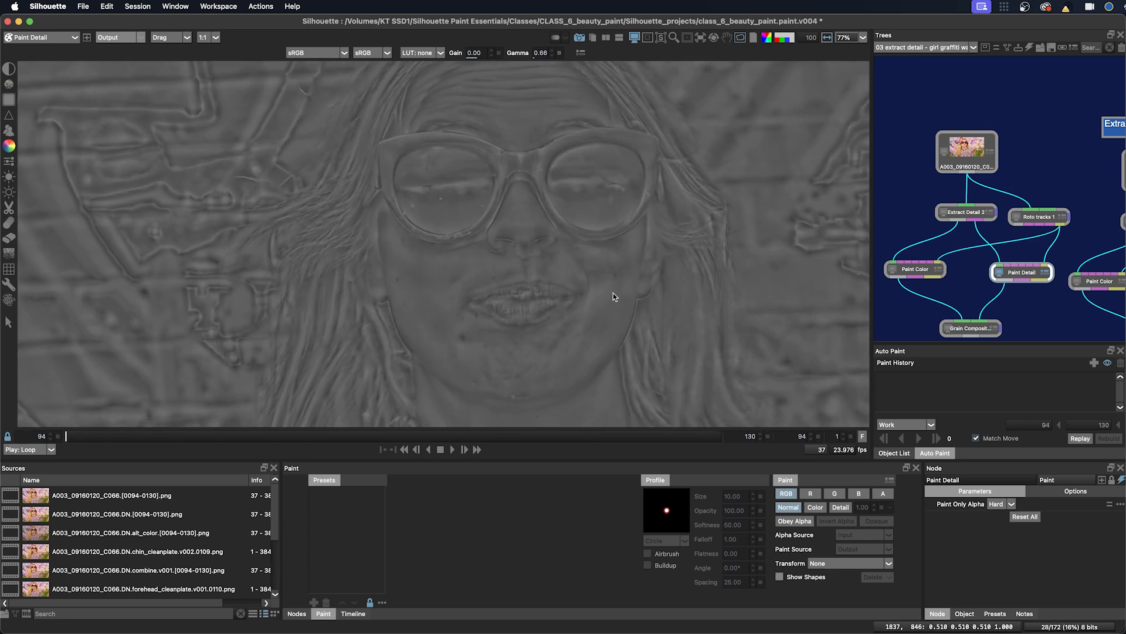
scroll(614, 293, "up", 5)
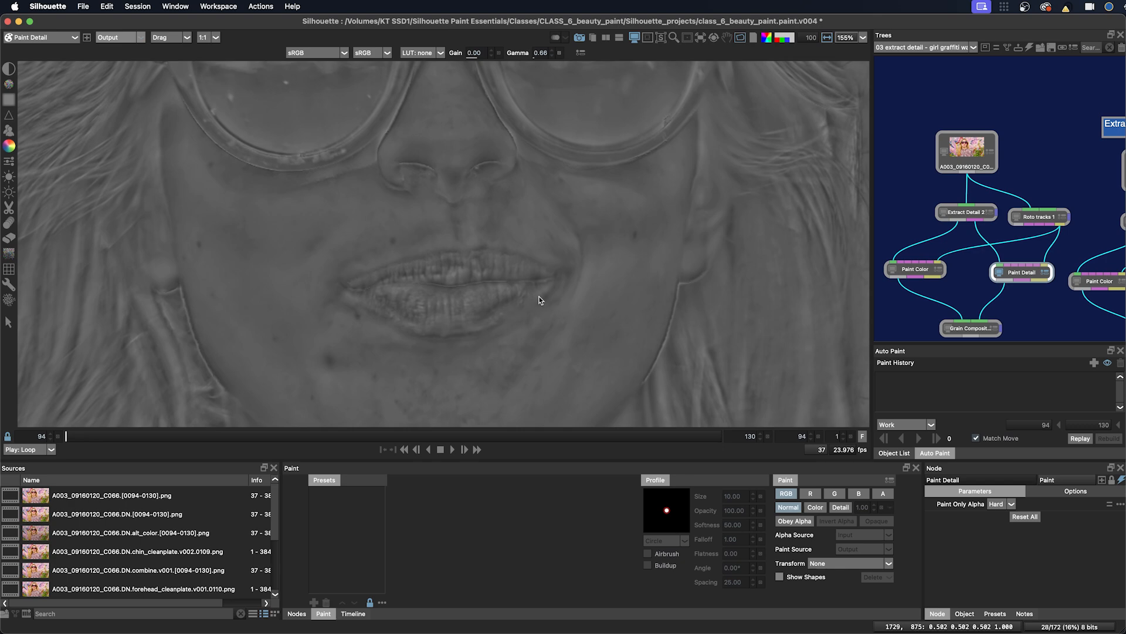
key("c")
left_click_drag(638, 352, 658, 371)
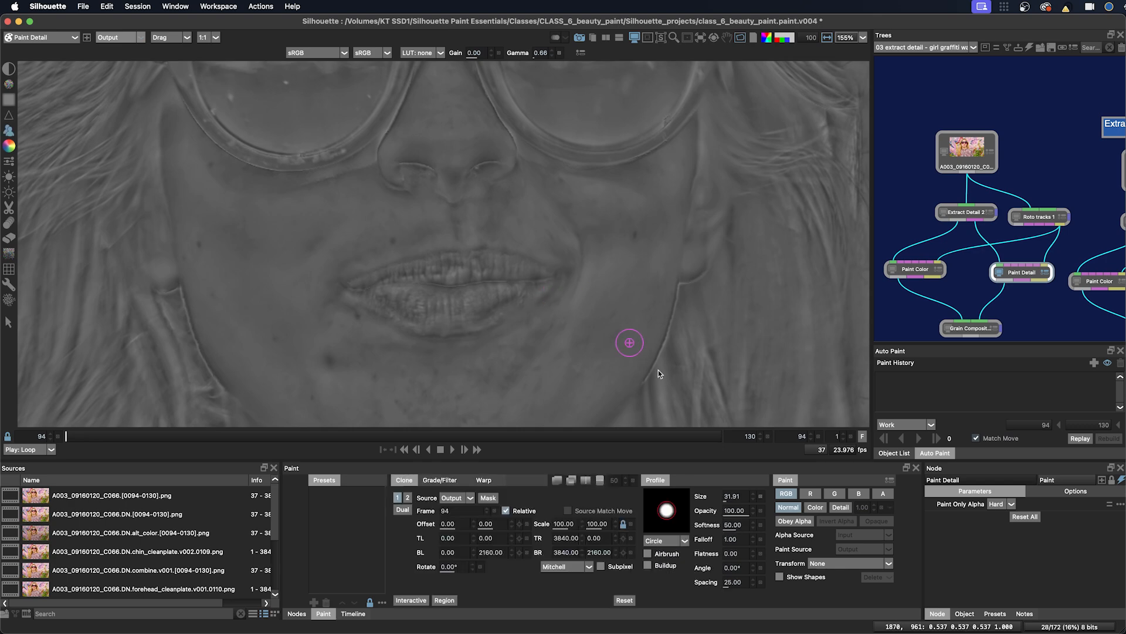
left_click_drag(728, 524, 792, 520)
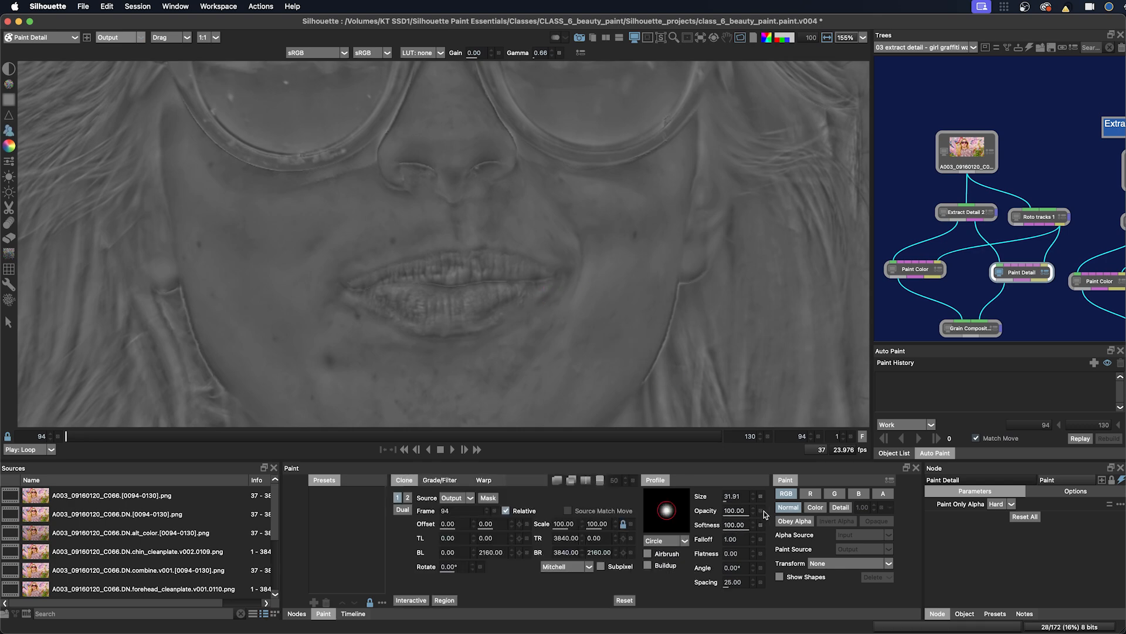
left_click(734, 510)
left_click(733, 510)
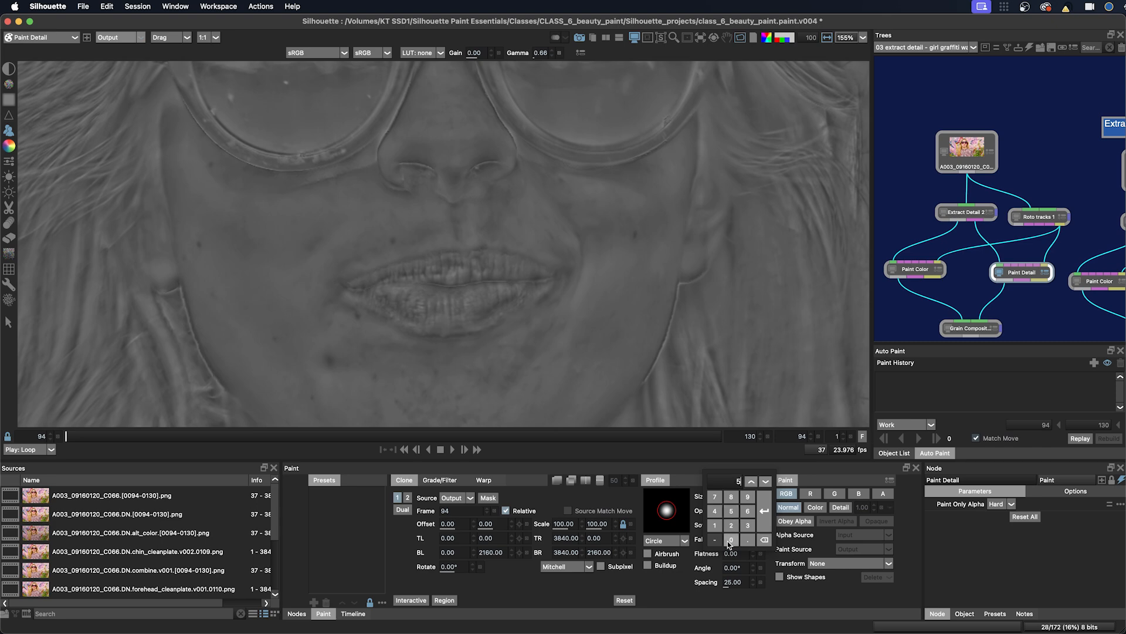
left_click(763, 520)
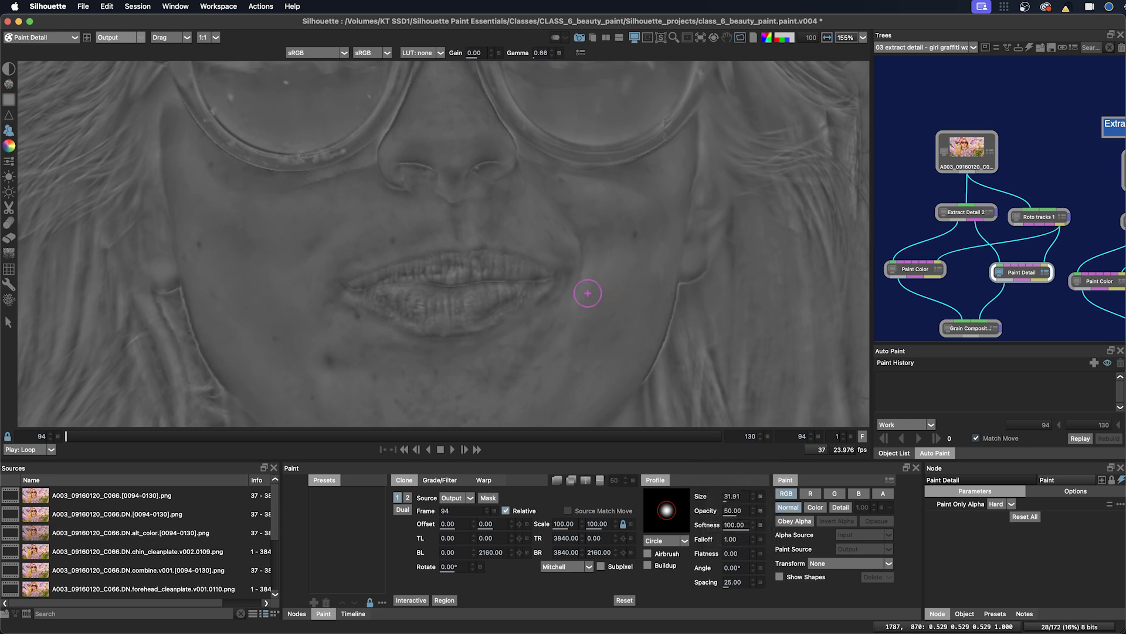
Clone clean skin detail over the wrinkles beside the mouth corner in Paint Detail at frame 94.
left_click(589, 292)
key("super+z")
mouse_move(580, 250)
left_mouse_down()
mouse_move(562, 295)
mouse_move(615, 317)
left_mouse_up()
left_click_drag(595, 252, 640, 281)
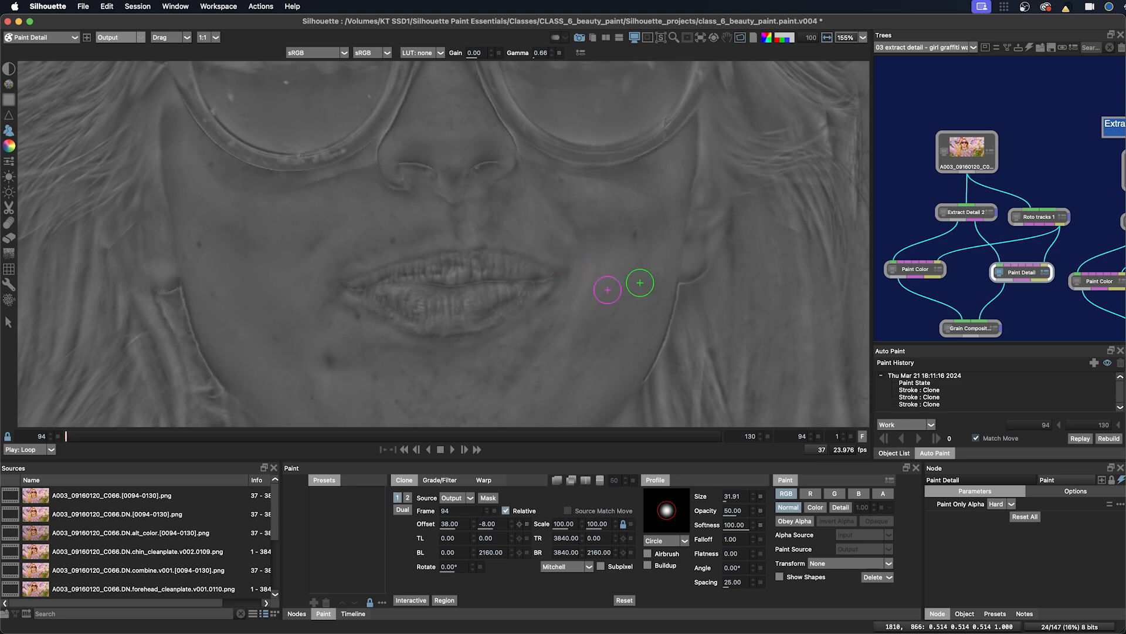
Auto-paint the mouth wrinkle clone strokes with match move through frame 130, using the sr mouth wrinkles transform.
left_click(908, 376)
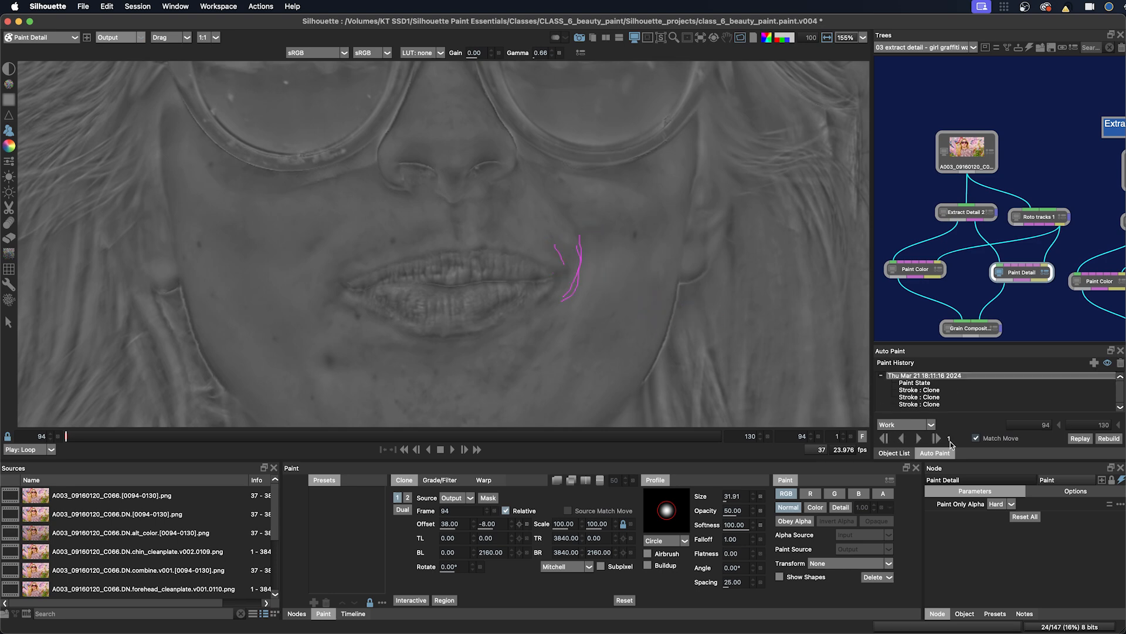
left_click(828, 563)
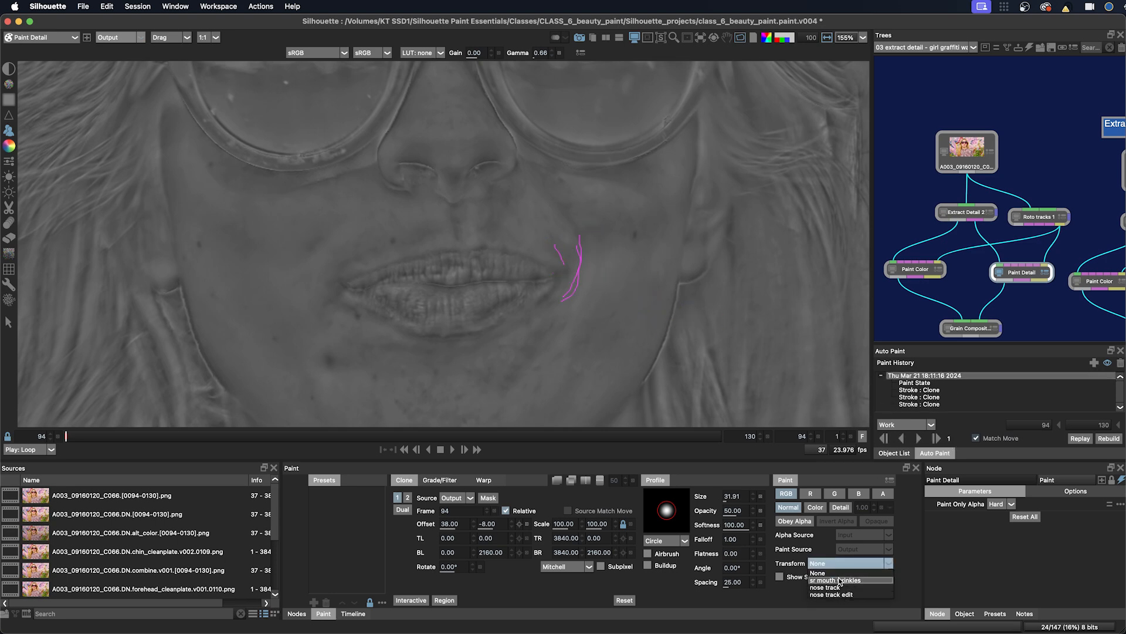
left_click(838, 581)
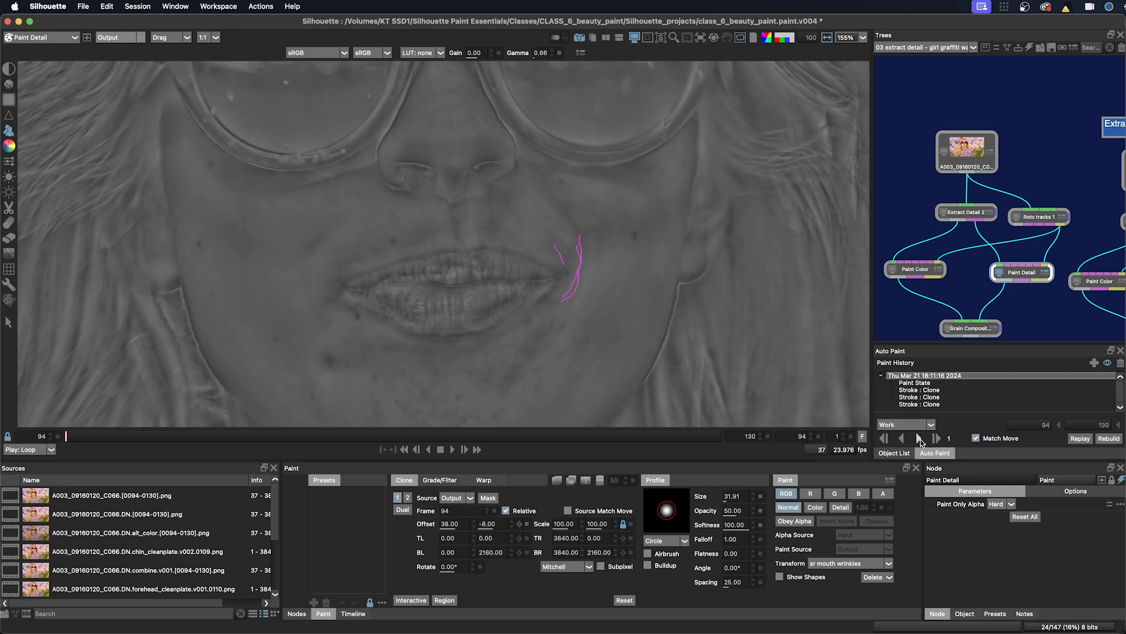
left_click(919, 438)
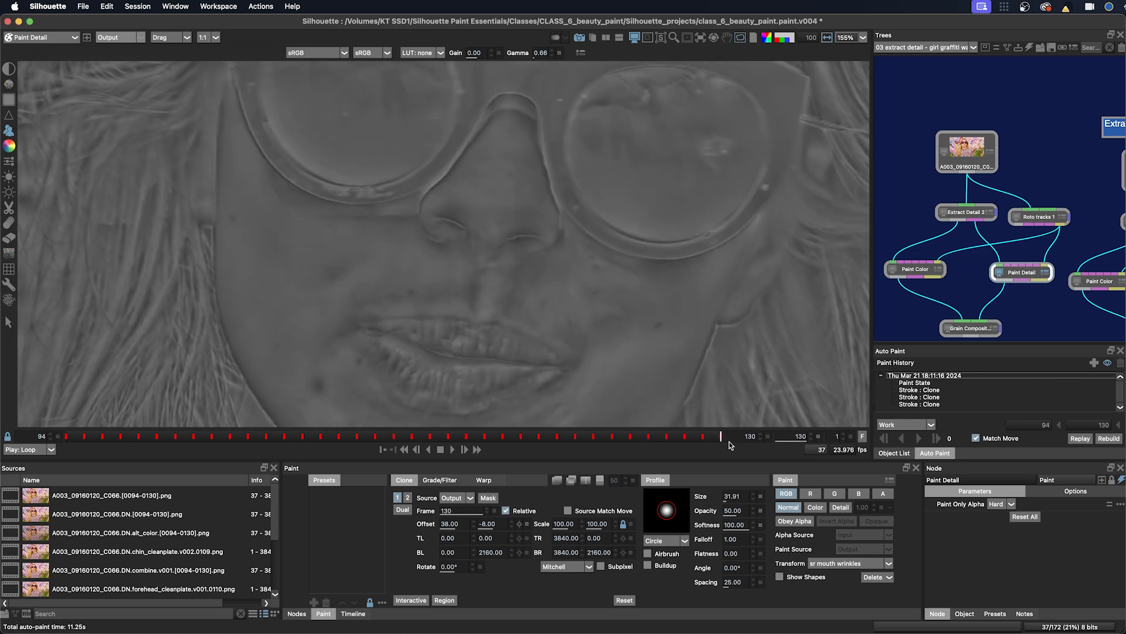
Compare the Grain Composite 2 output with the source footage around the mouth at frames 118 and 110.
left_click(605, 437)
left_click(502, 437)
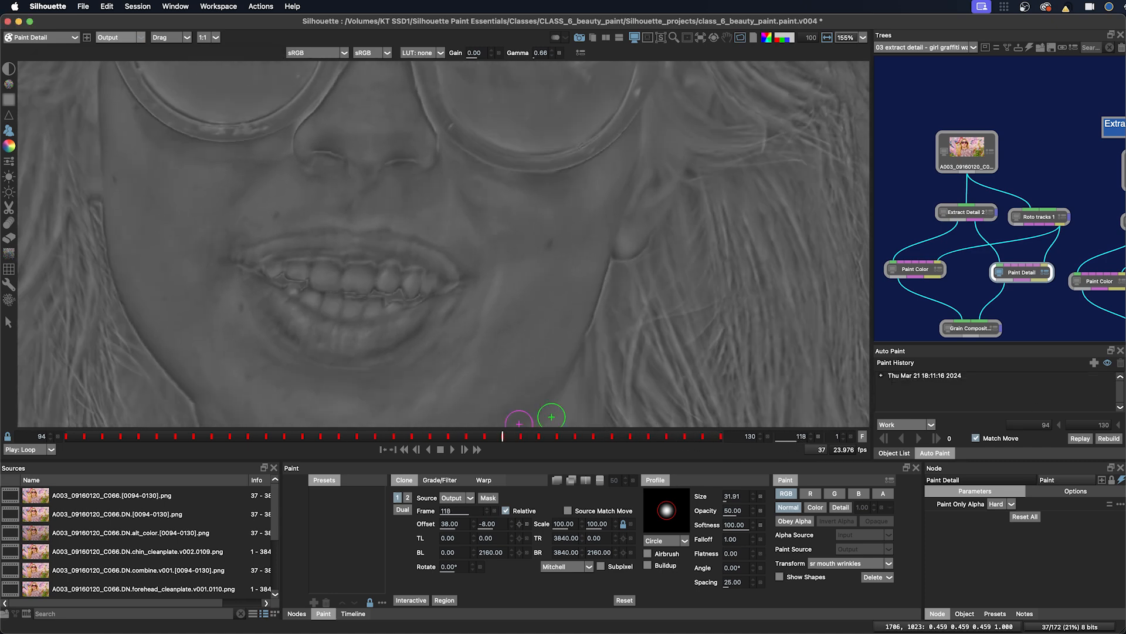
left_click(954, 153)
left_click(965, 331)
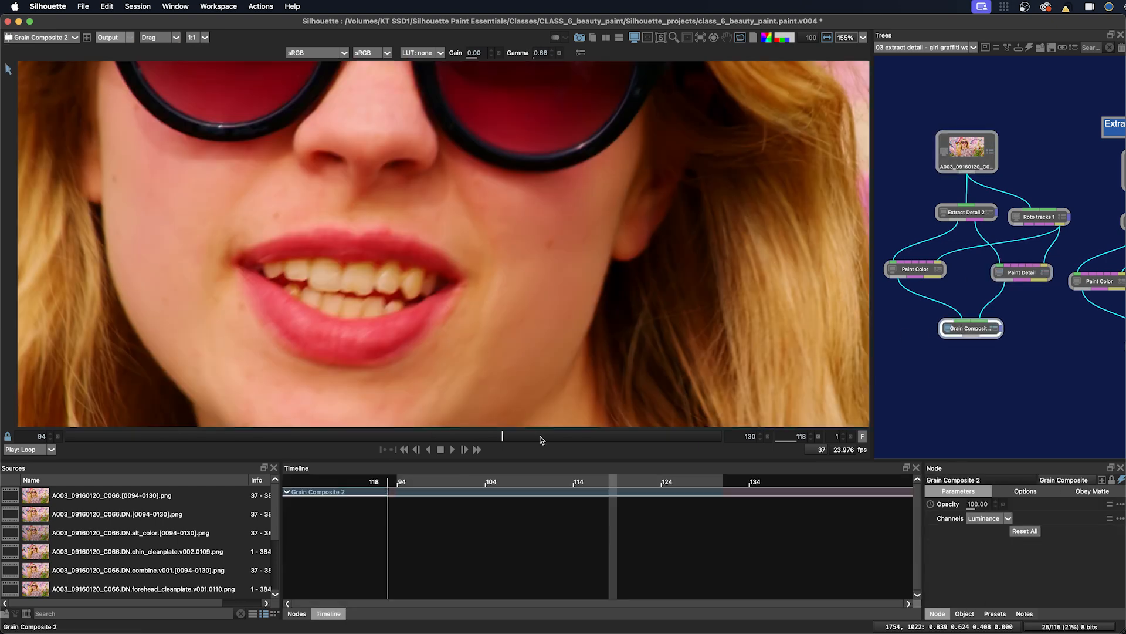
left_click(357, 437)
left_click(952, 153)
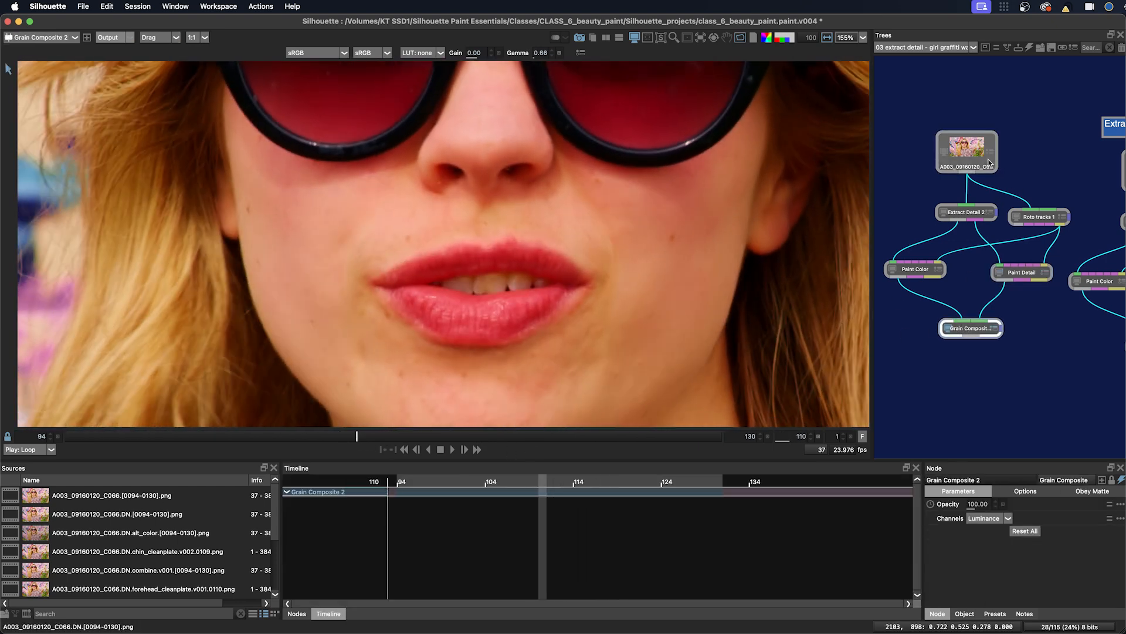
left_click(971, 328)
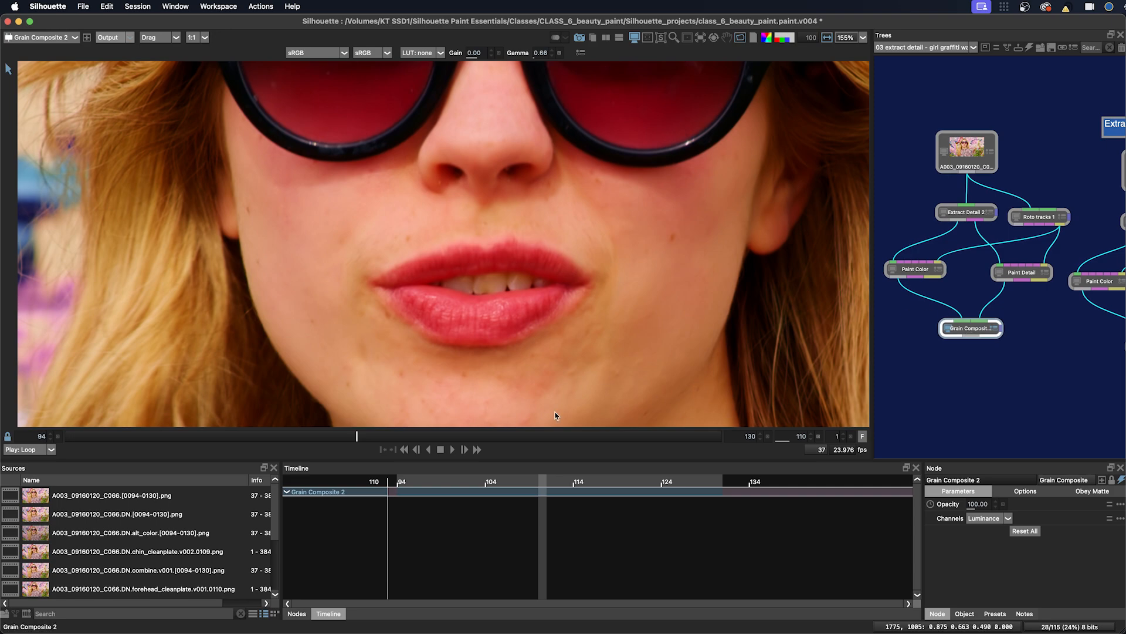
Review the whole Grain Composite 2 image at frame 114 and over the following frames.
mouse_move(356, 437)
left_mouse_down()
mouse_move(156, 436)
mouse_move(455, 437)
mouse_move(342, 437)
mouse_move(430, 437)
left_mouse_up()
scroll(551, 276, "down", 8)
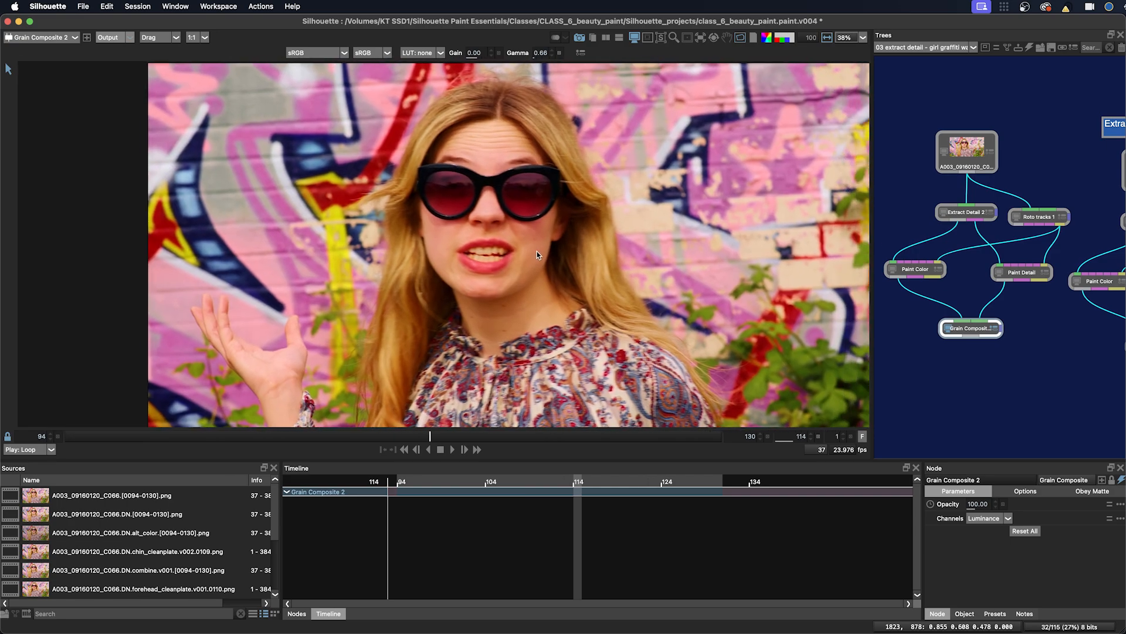
left_click_drag(537, 272, 502, 263)
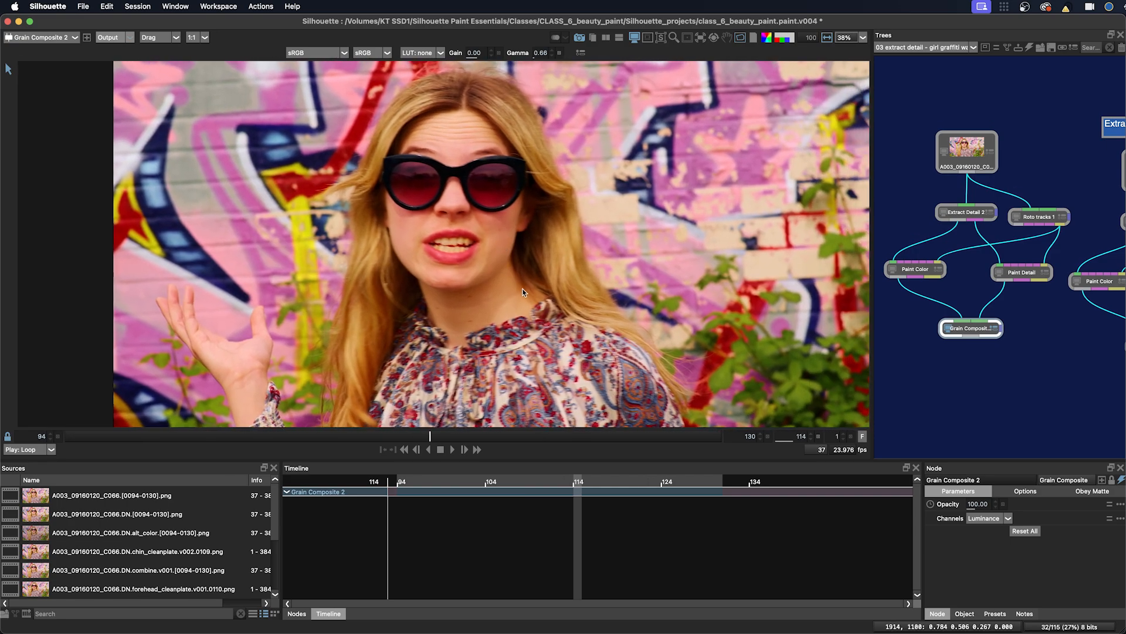
mouse_move(438, 436)
left_mouse_down()
mouse_move(465, 436)
mouse_move(400, 436)
mouse_move(475, 436)
mouse_move(367, 438)
mouse_move(496, 437)
mouse_move(240, 437)
mouse_move(610, 442)
left_mouse_up()
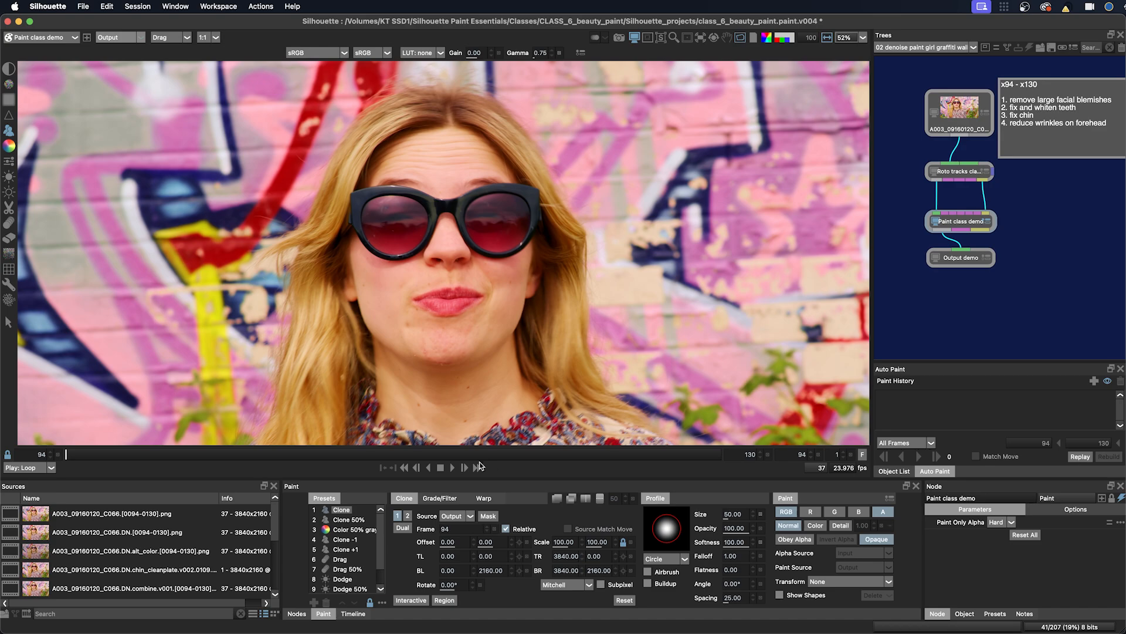
Play the footage in the Paint class demo node of the 02 denoise paint tree and stop playback.
left_click(454, 467)
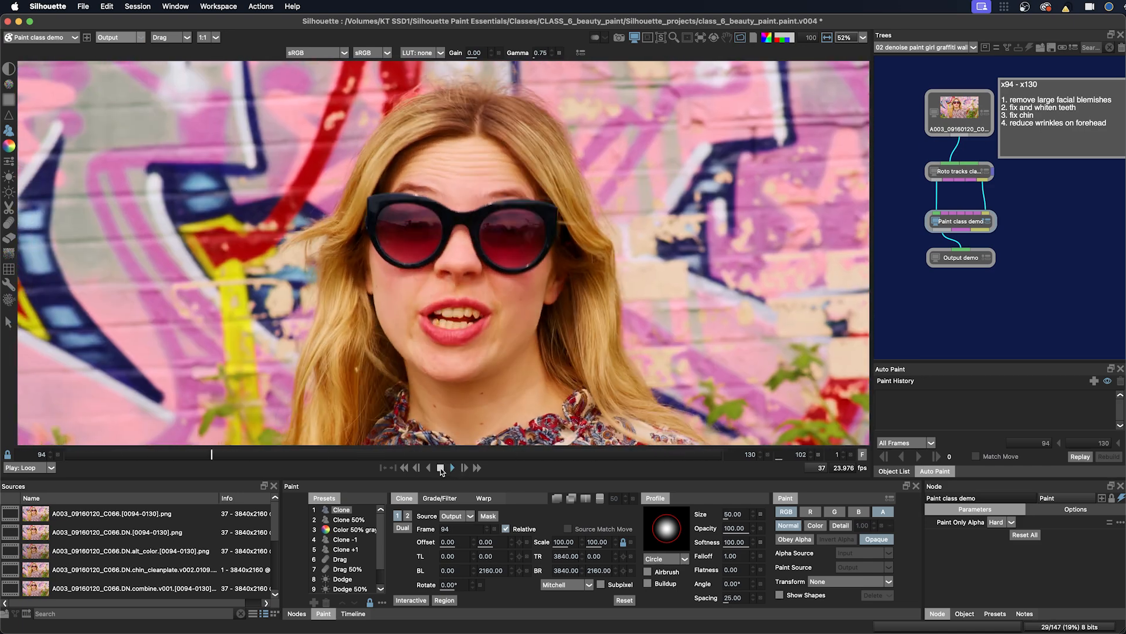
left_click(444, 468)
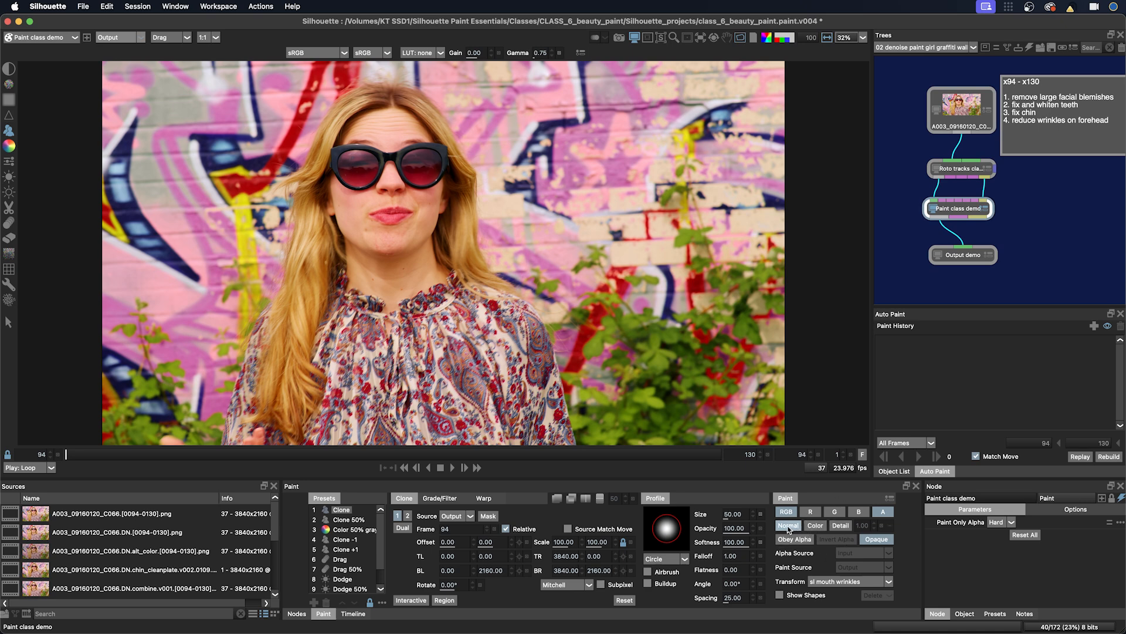
Cycle the Paint class demo paint mode through Color and Detail back to Normal.
left_click(815, 525)
left_click(842, 525)
left_click(788, 526)
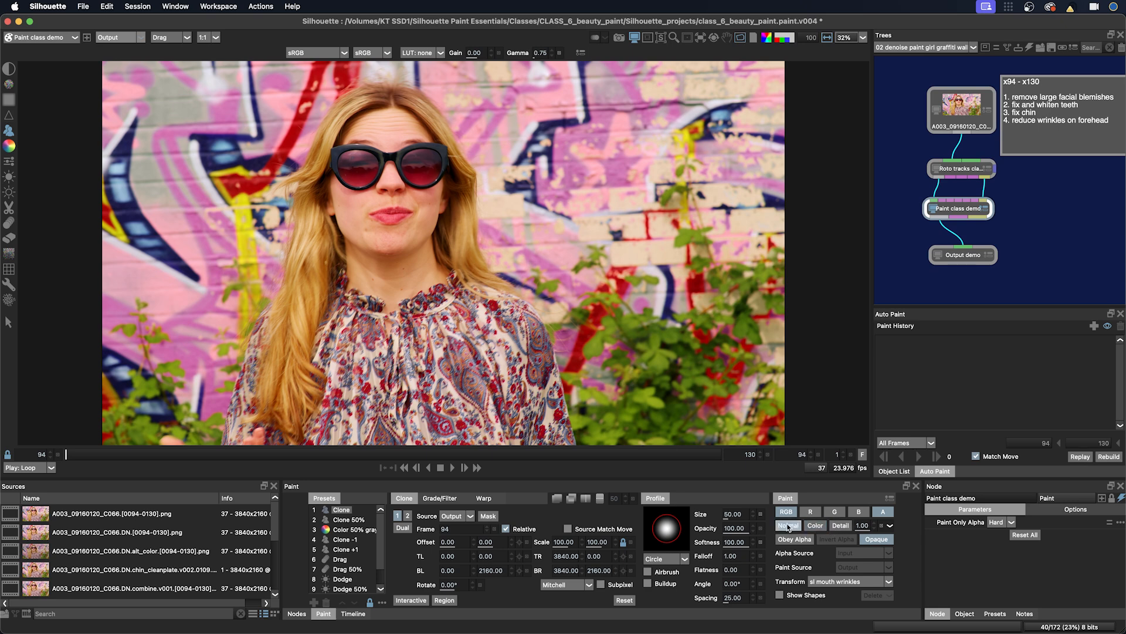
View the Color Layer, Detail Layer and Output of the Paint class demo node in turn.
left_click(117, 37)
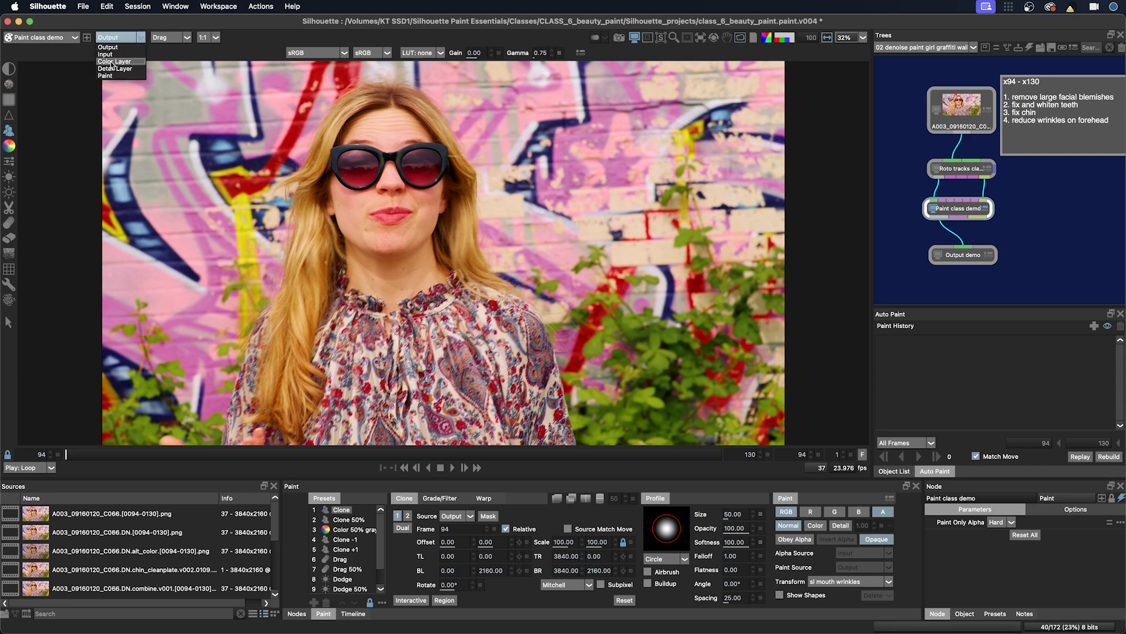
left_click(118, 62)
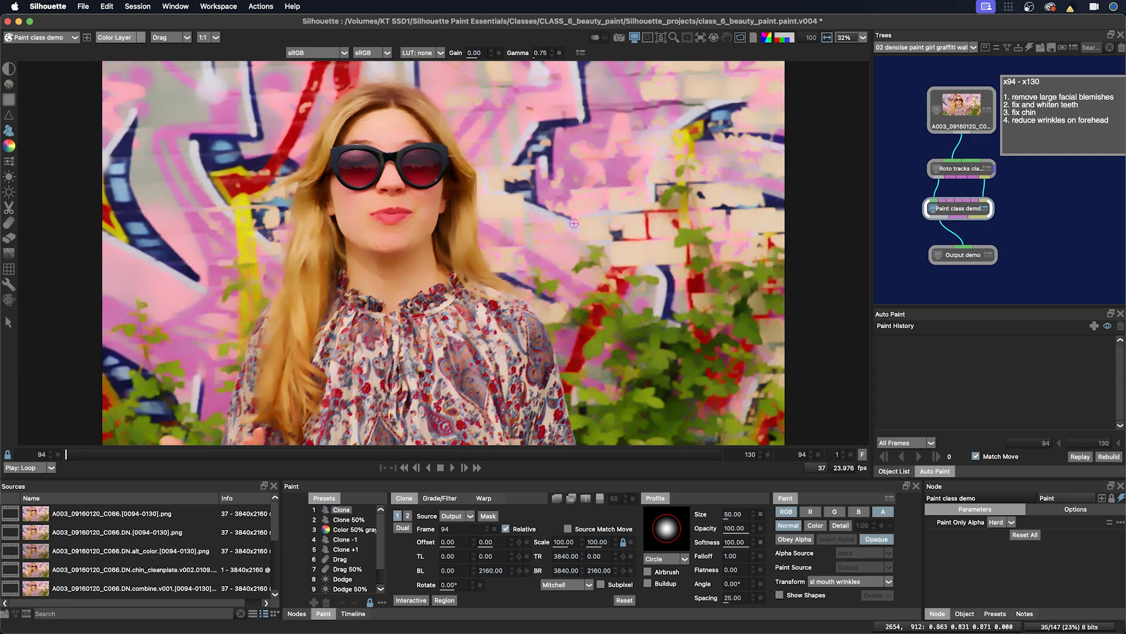
key("Page_Down")
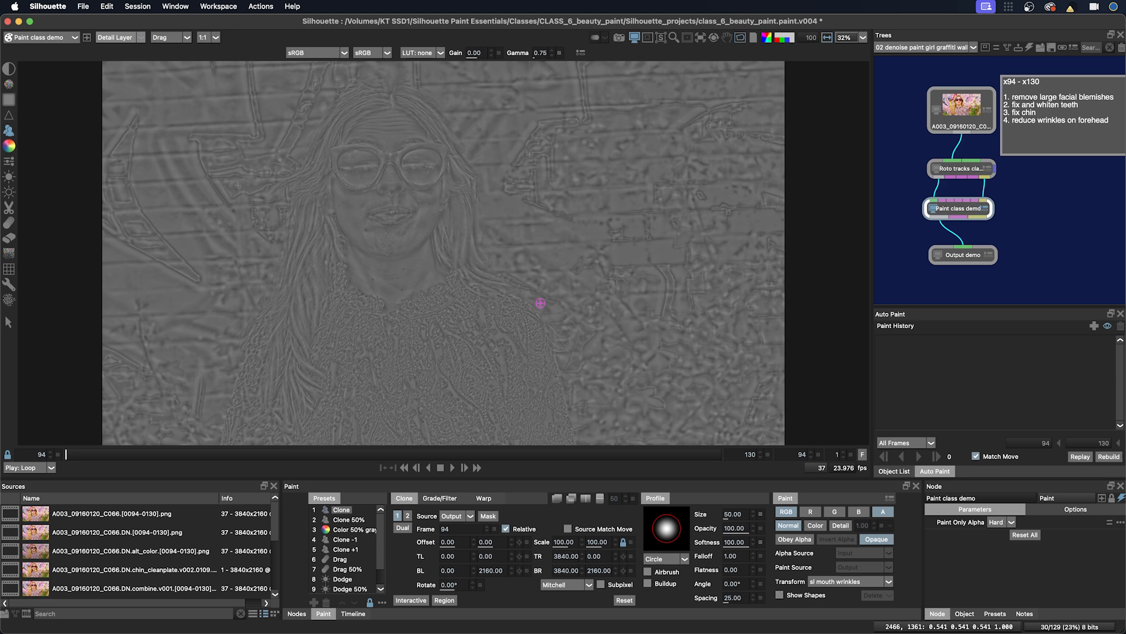
key("d")
key("Page_Down")
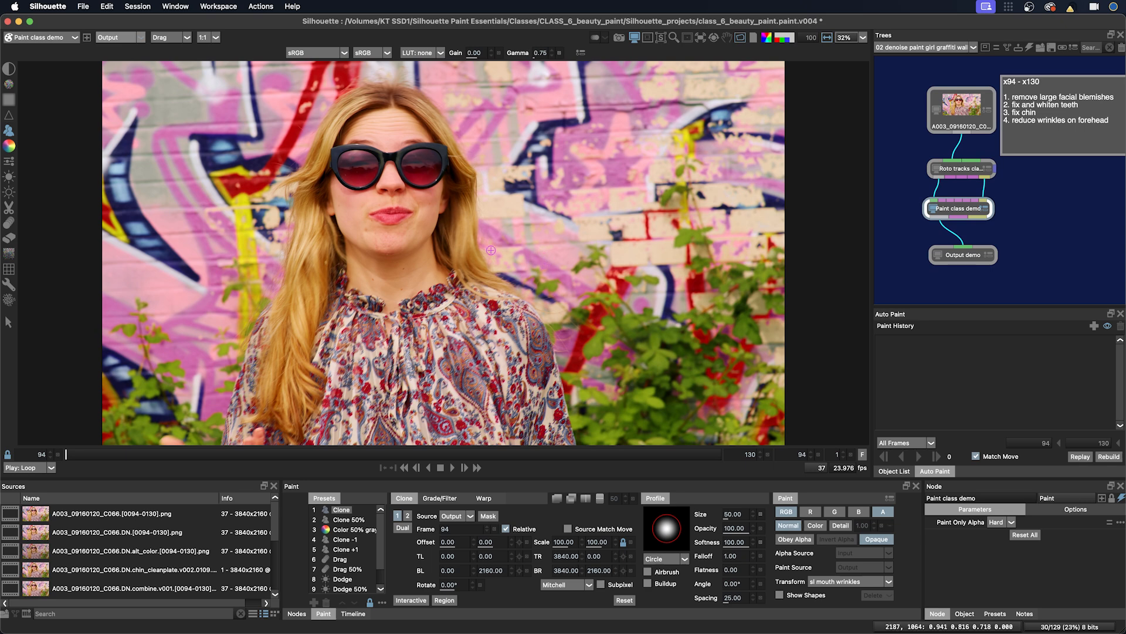
key("d")
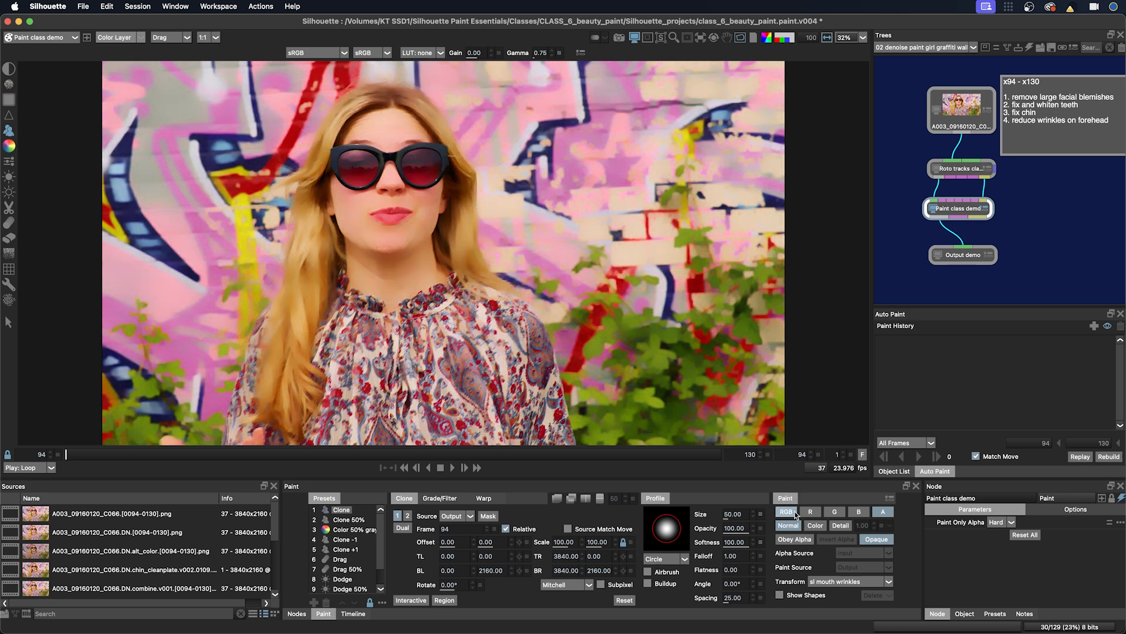
Set the Paint class demo paint mode to Detail and centre the face in the Detail Layer view.
left_click(841, 527)
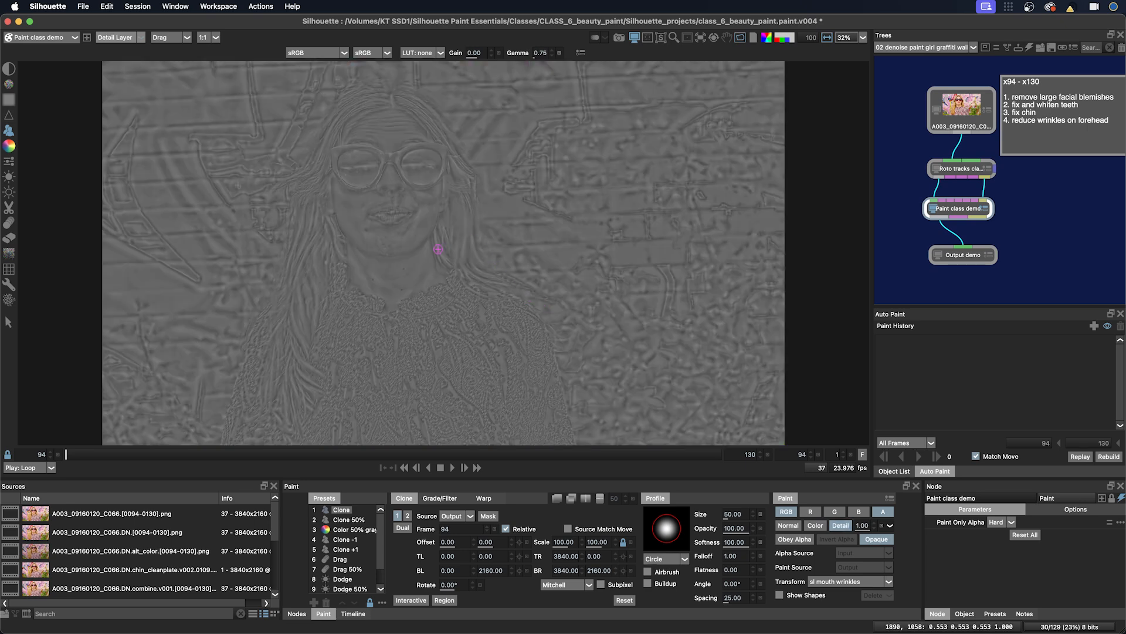
left_click_drag(407, 227, 479, 266)
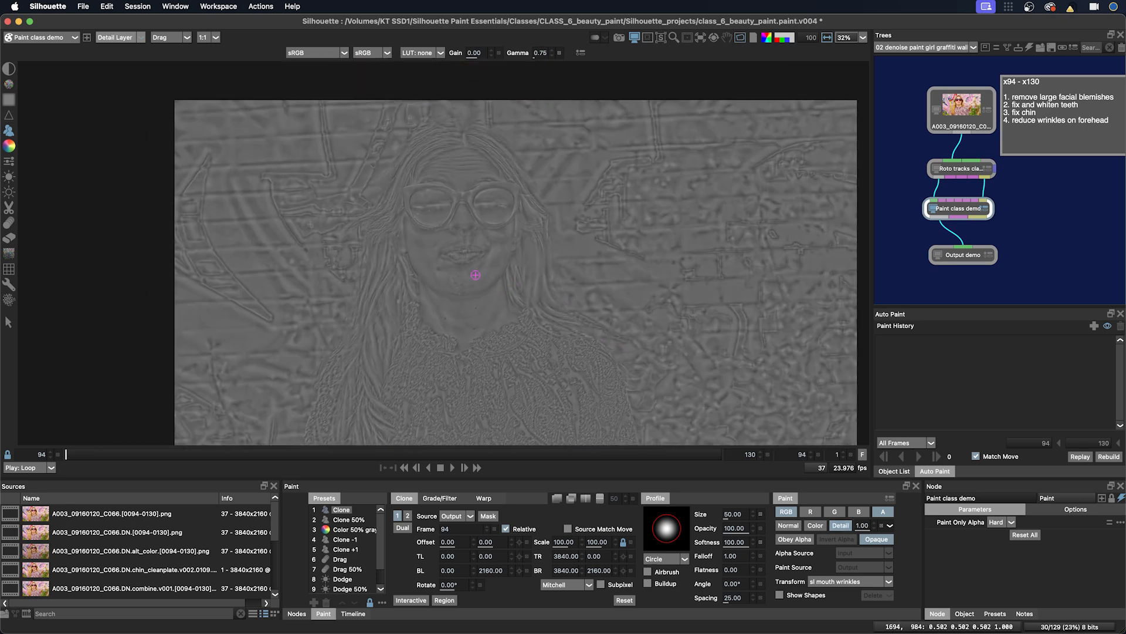
Open the Roto tracks class demo node and enlarge the Object List to show its layers and point trackers.
scroll(481, 276, "up", 3)
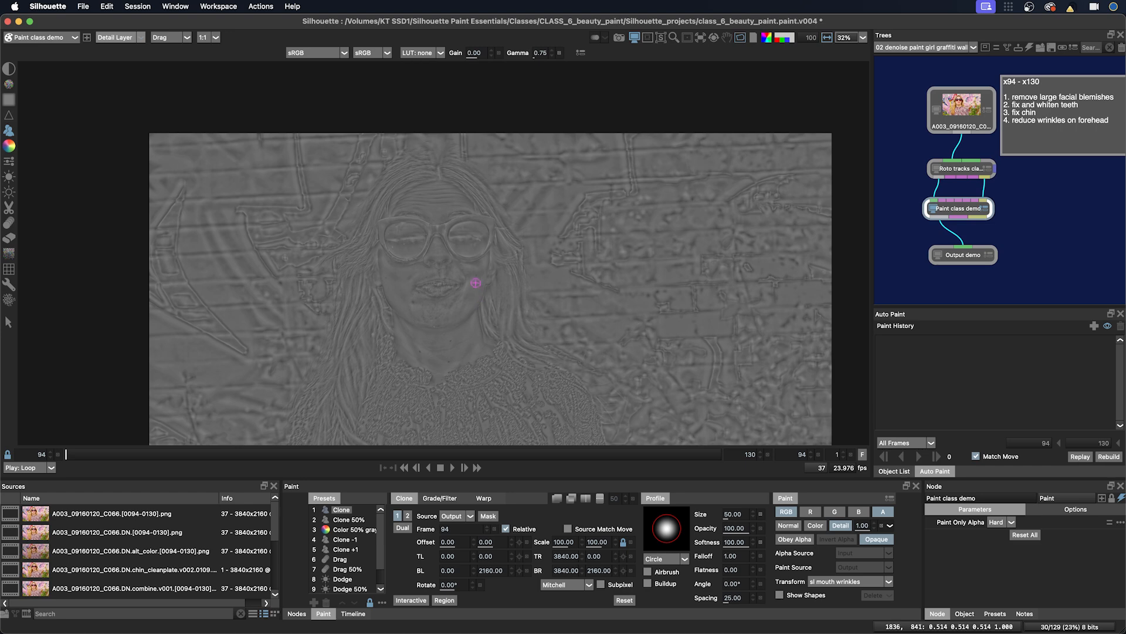
scroll(479, 300, "up", 5)
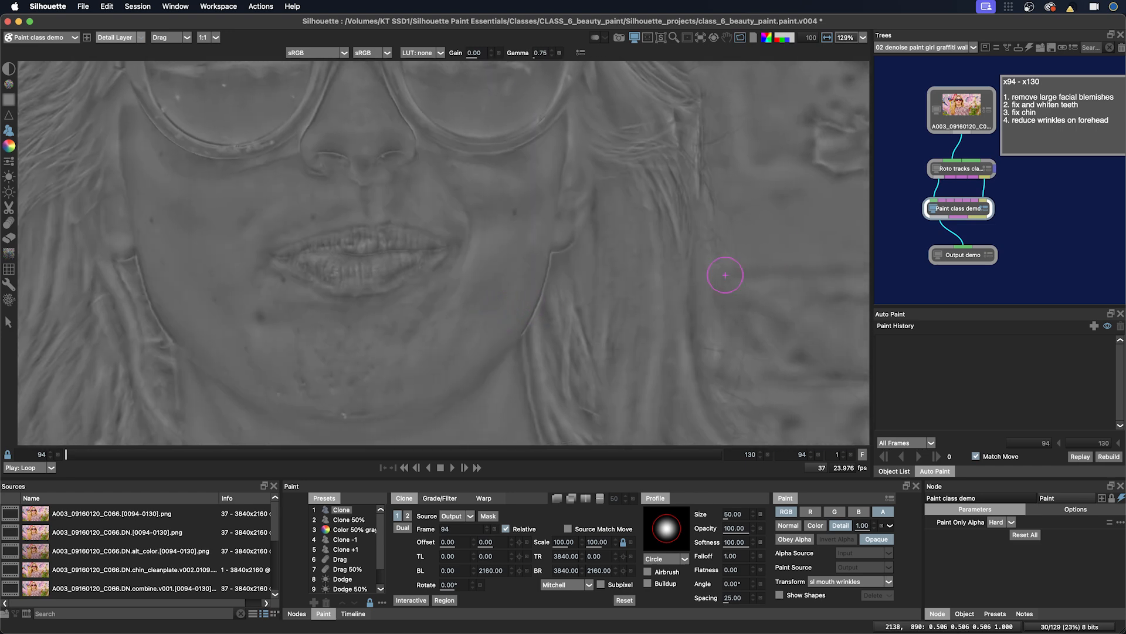
left_click(961, 170)
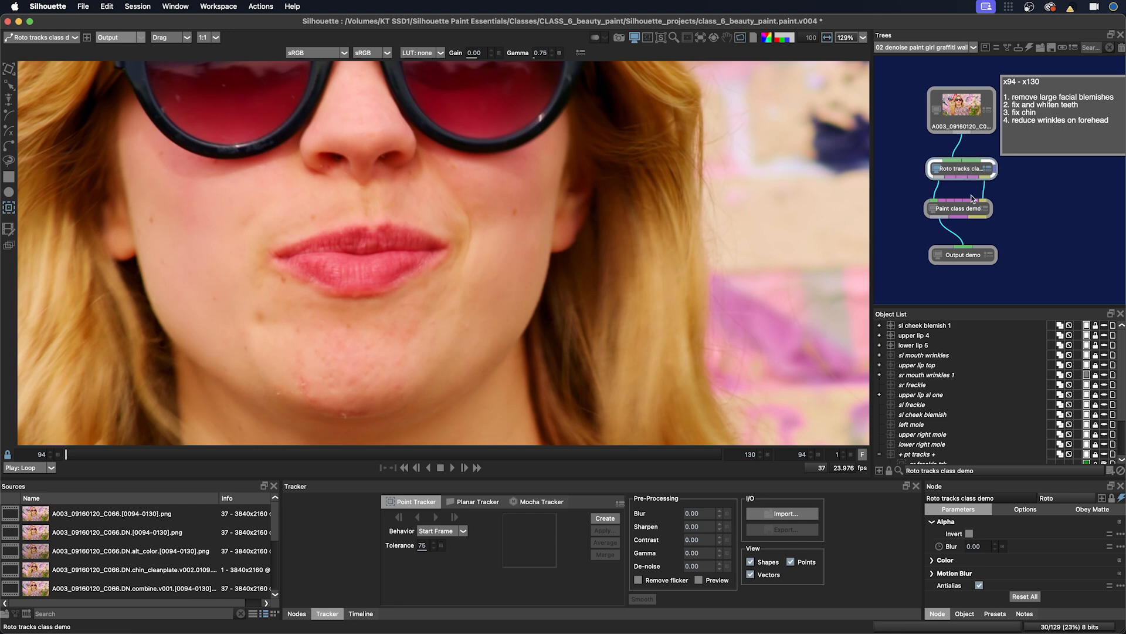
left_click_drag(994, 305, 992, 235)
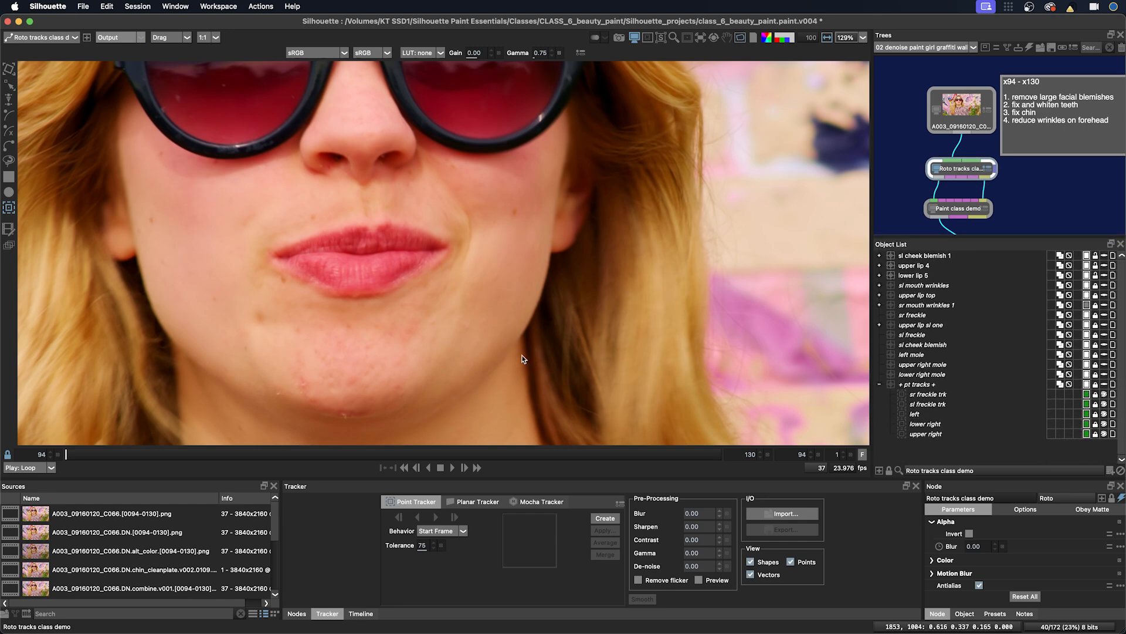
Select all listed objects of the Roto tracks node and turn on their visibility.
left_click(926, 256)
key("super+a")
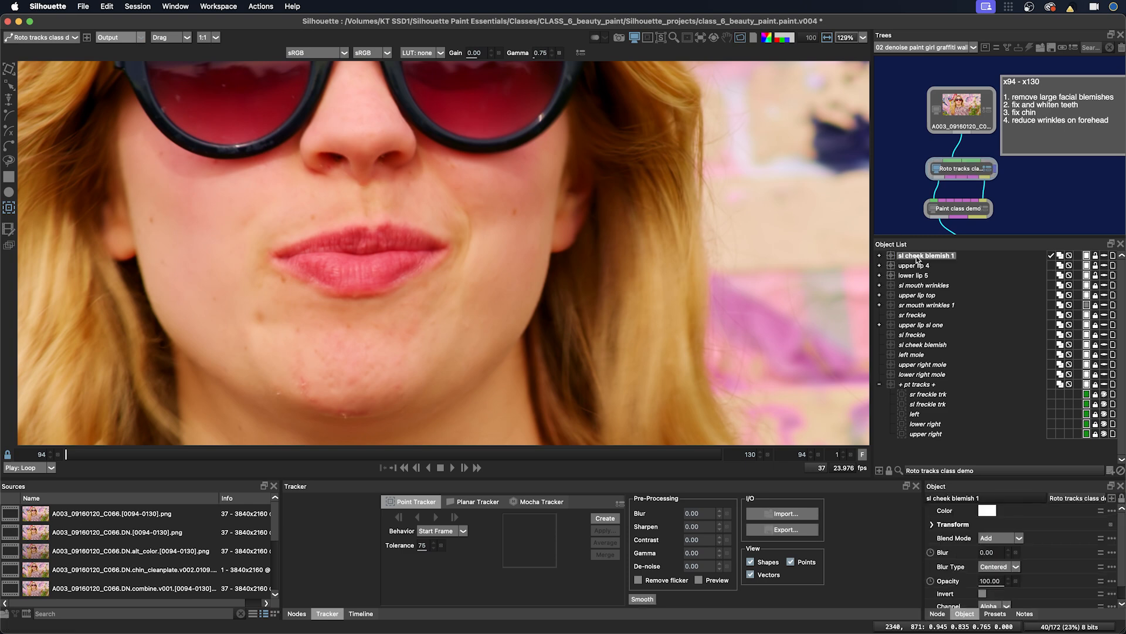
left_click(1104, 257)
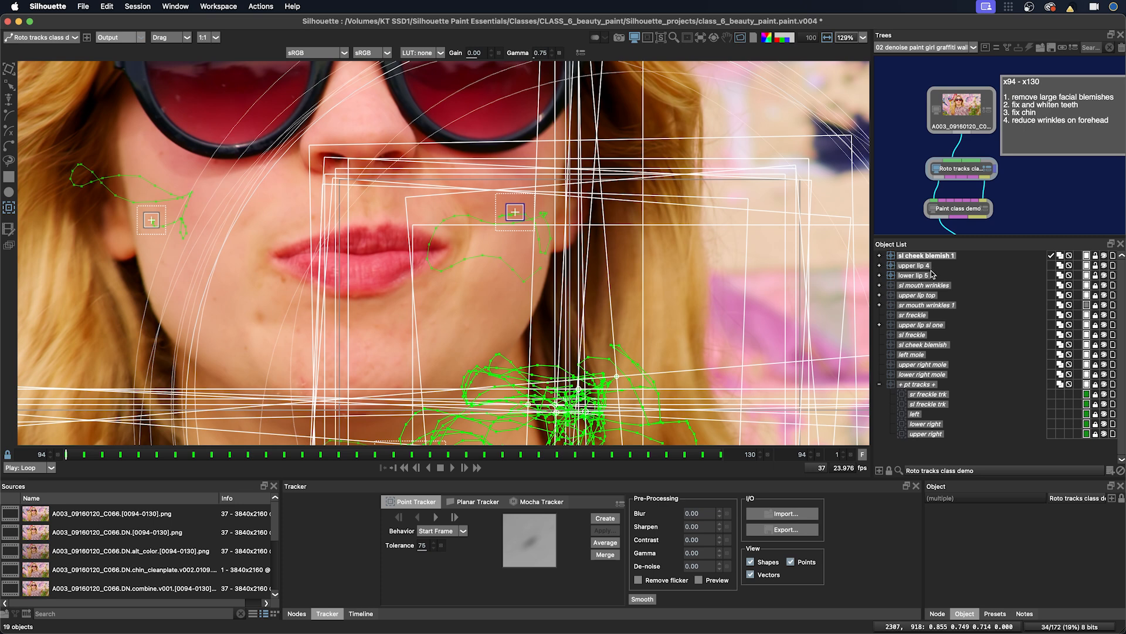
Expand all the roto layers, select the layers with their nested shapes, and make the shapes visible.
left_click(880, 256)
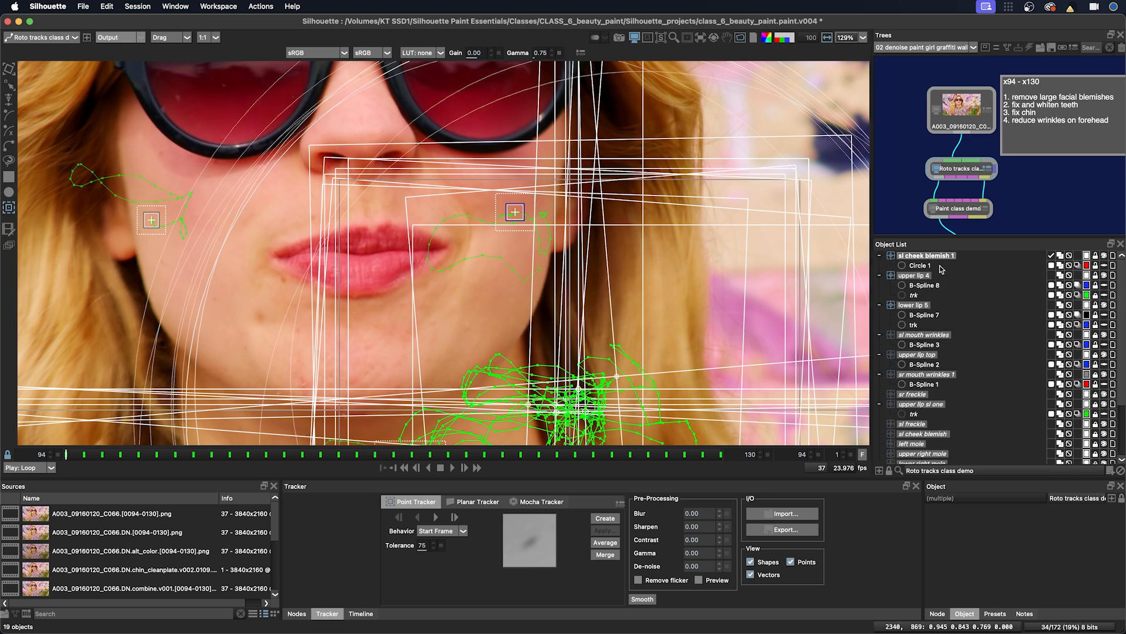
left_click(920, 266)
key("super+a")
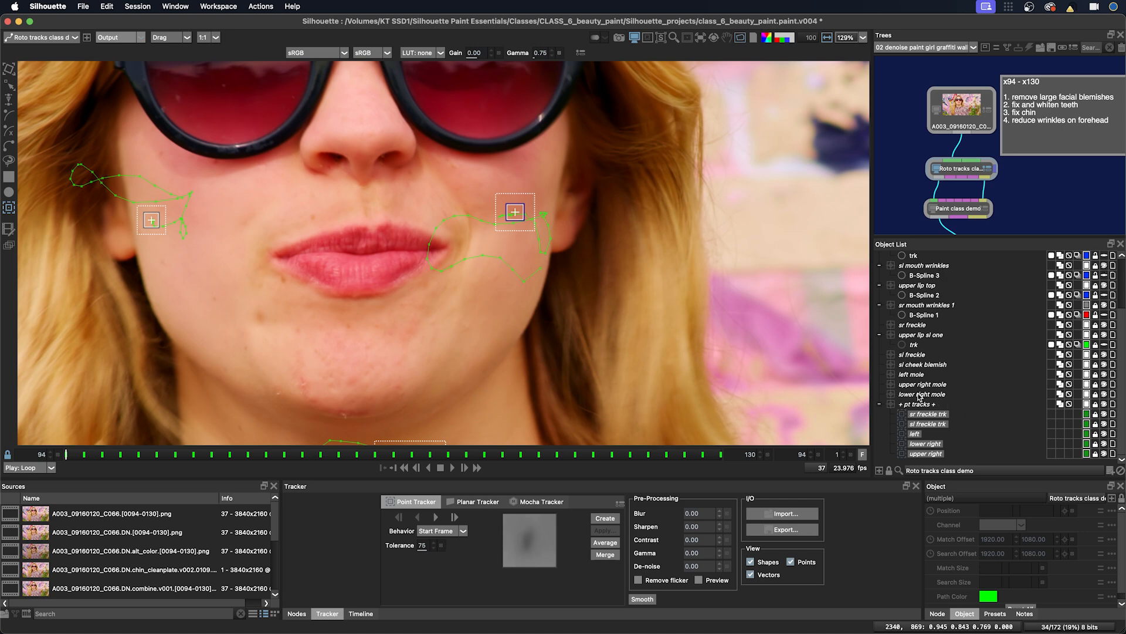
left_click(913, 345)
scroll(998, 294, "up", 4)
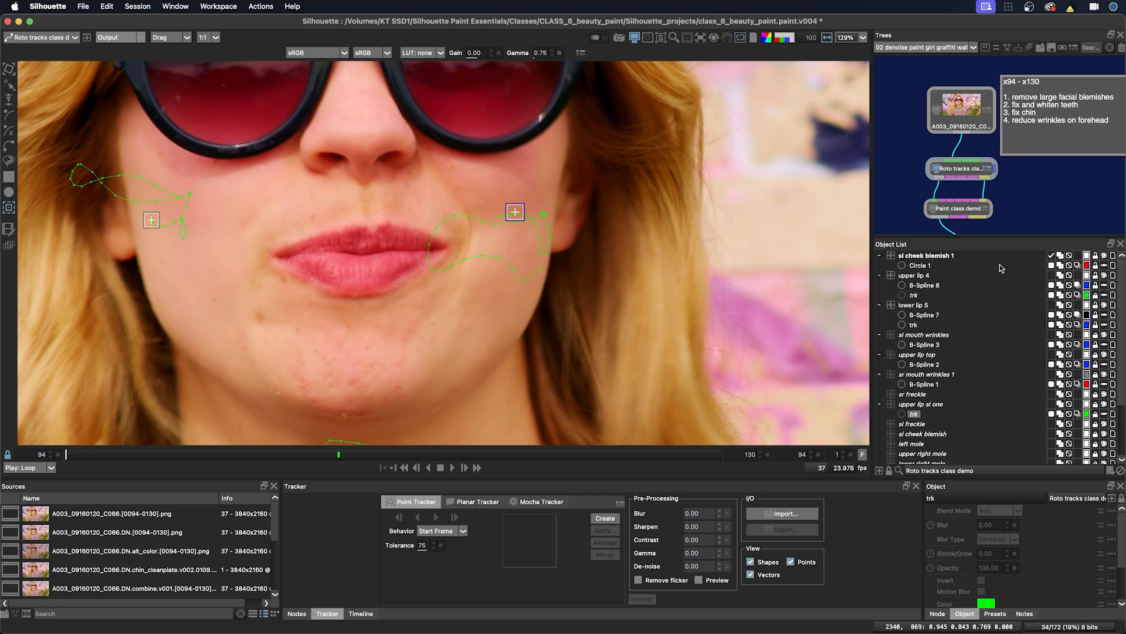
key("super+a")
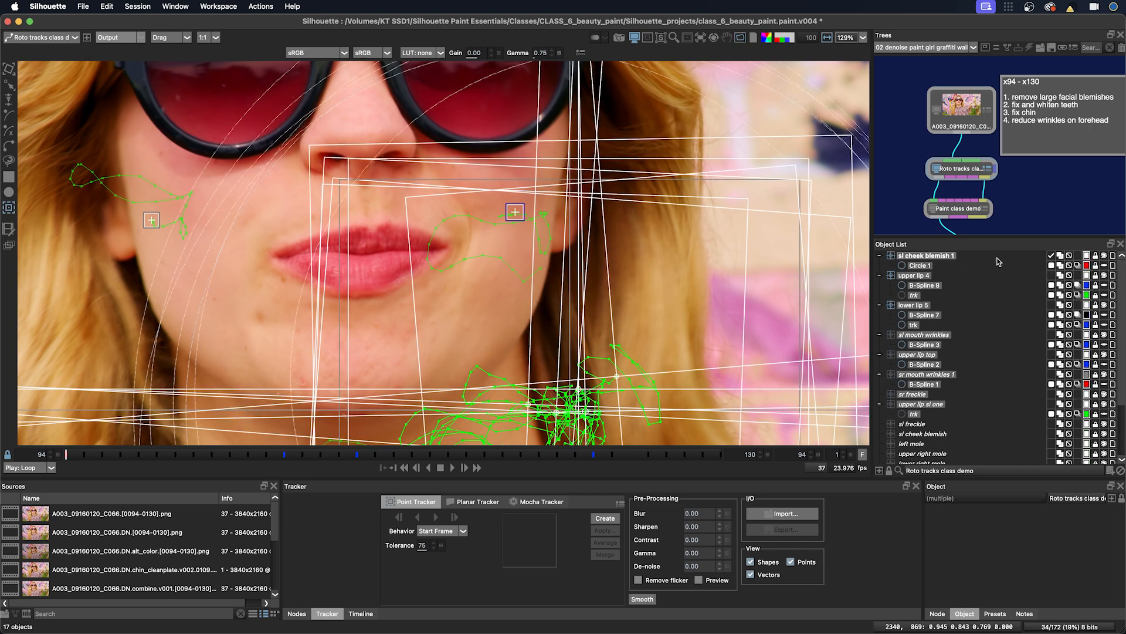
left_click(1104, 255)
left_click(1104, 256)
Deselect all objects and inspect the roto shapes and point tracks over the face, ending on frame 94.
left_click_drag(664, 301, 691, 296)
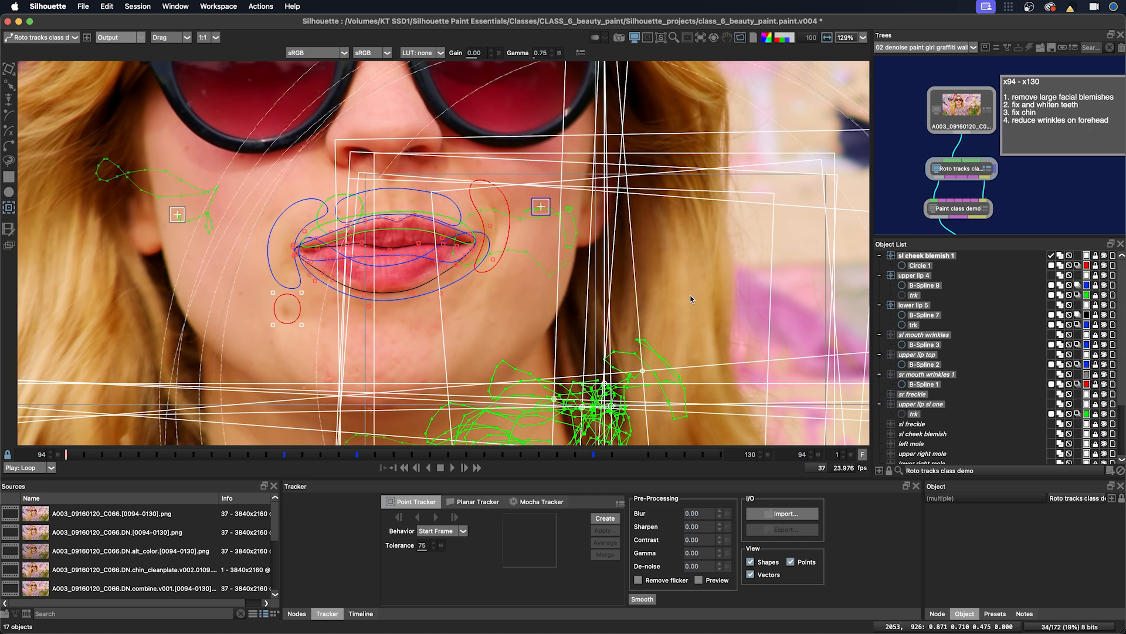
scroll(678, 304, "down", 3)
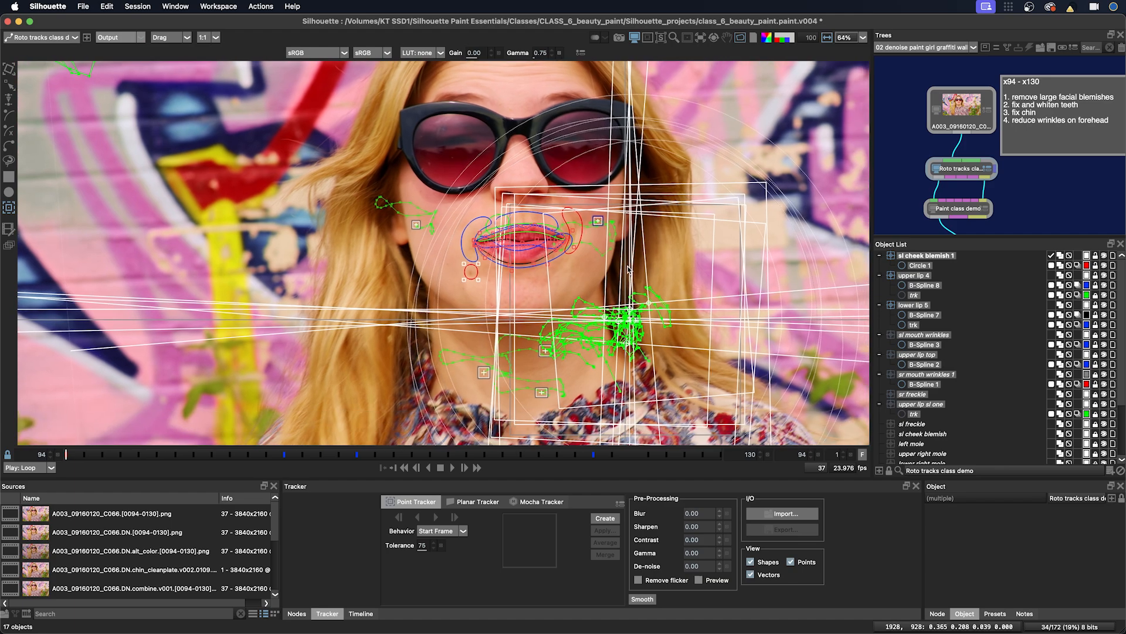
key("super+shift+a")
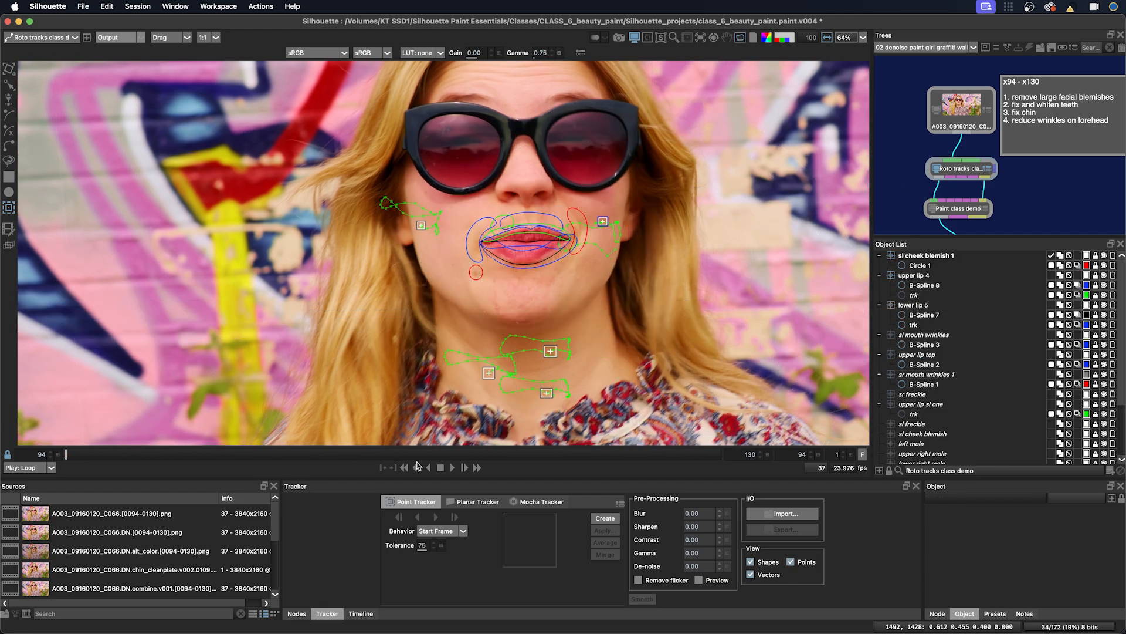
left_click_drag(308, 453, 19, 460)
Hide all layers, shapes and point trackers in the Roto tracks node.
key("super+a")
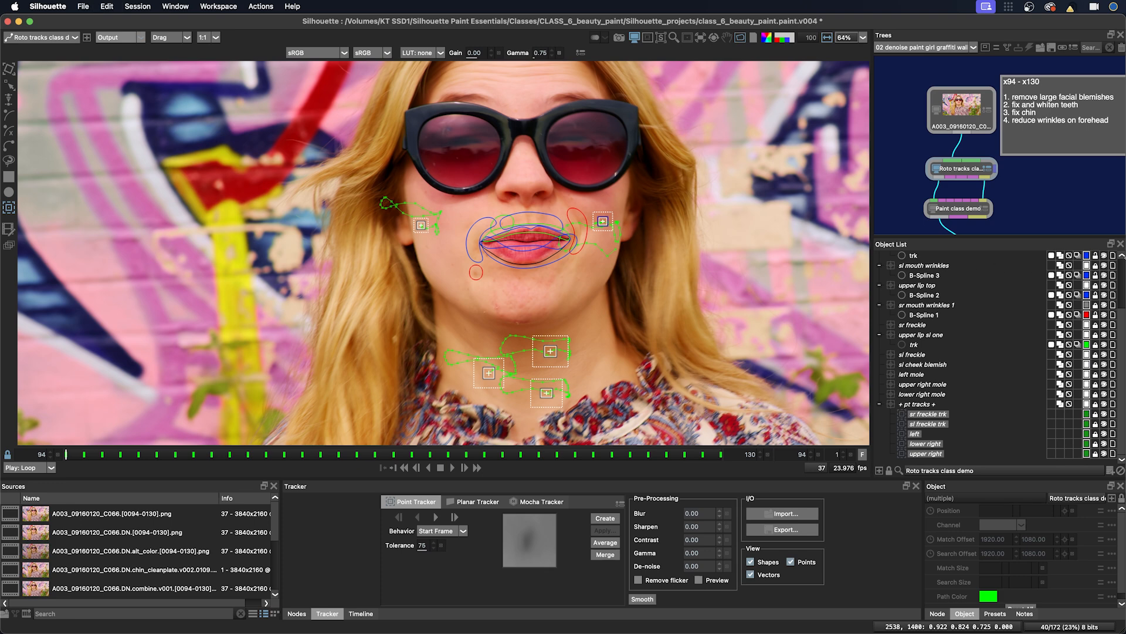
left_click(1103, 255)
scroll(1115, 268, "up", 3)
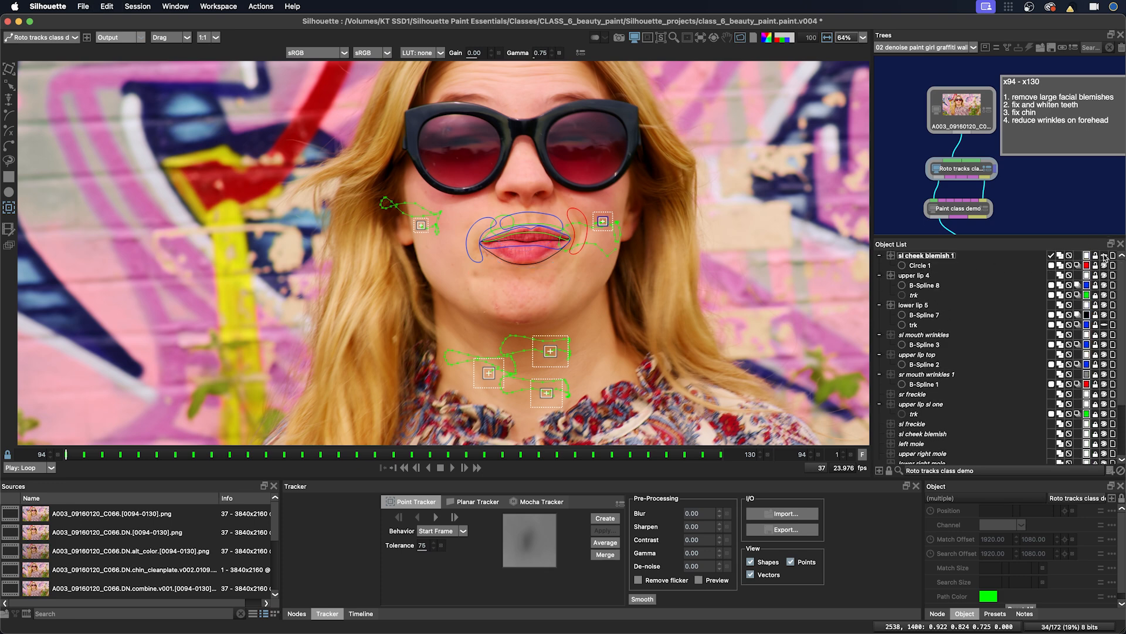
left_click(1104, 256)
scroll(936, 269, "down", 3)
left_click(1104, 265)
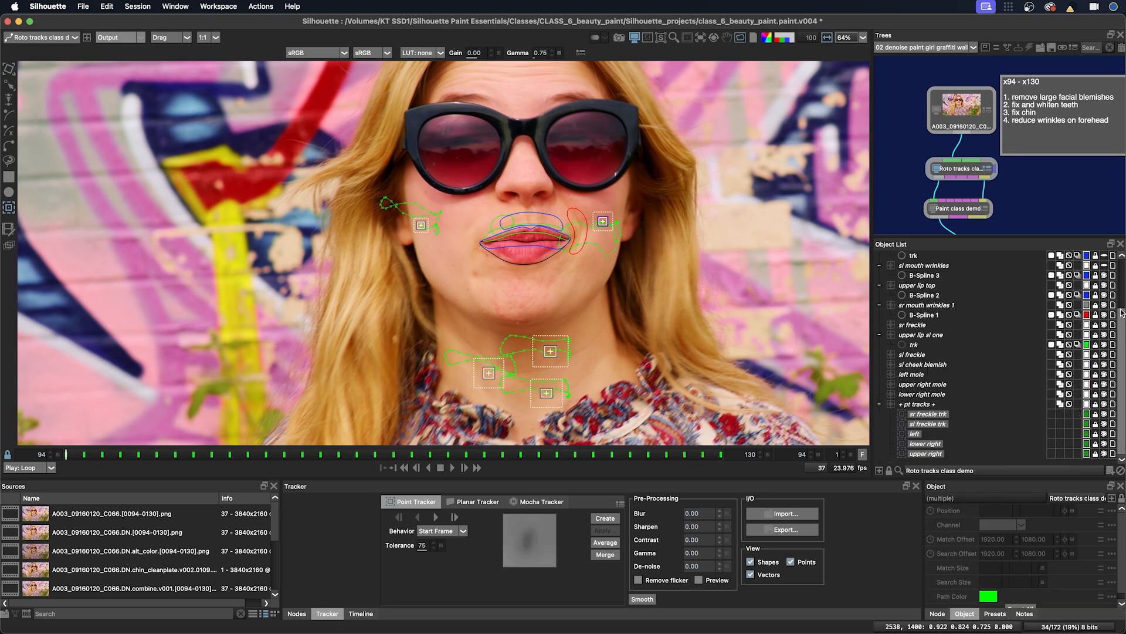
key("super+a")
scroll(1108, 262, "up", 3)
left_click(1104, 255)
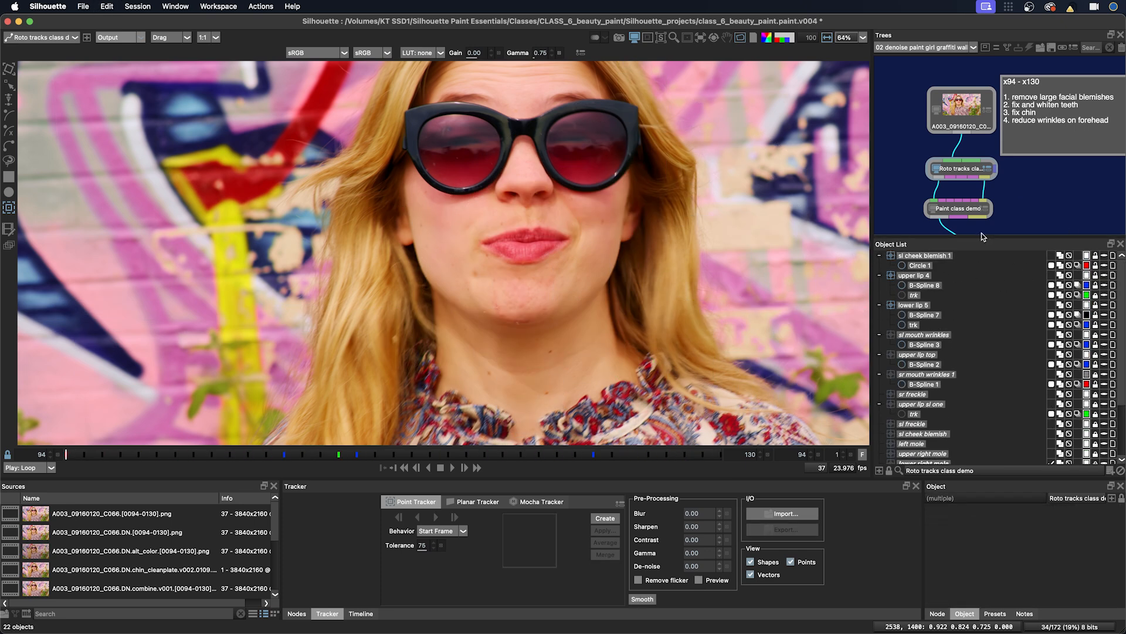
Return to the Paint class demo node with a larger node tree area and set the paint mode to Detail.
left_click_drag(980, 235, 980, 293)
left_click(965, 256)
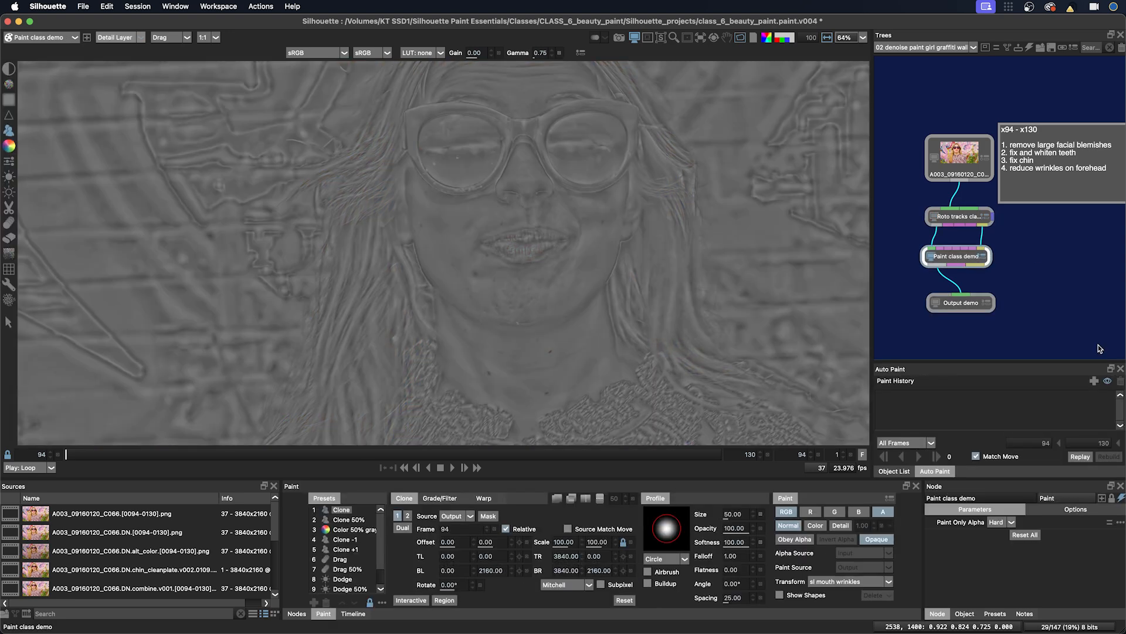
left_click(840, 525)
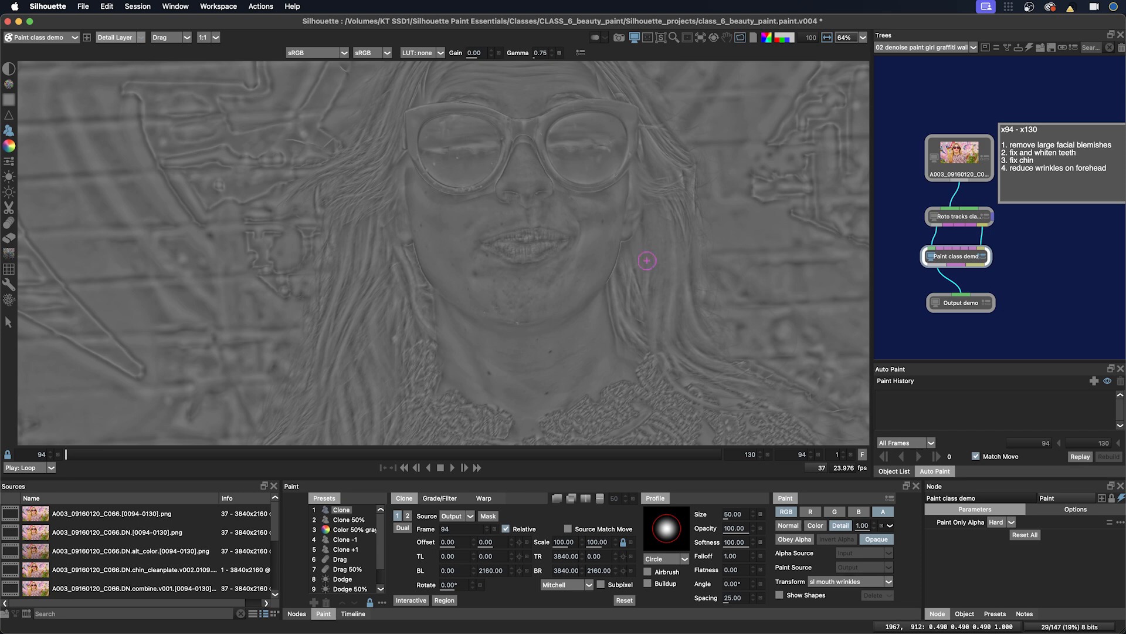
Frame the mouth closely in the Detail Layer view and set the brush opacity to 50.
left_click_drag(610, 275, 665, 323)
scroll(635, 313, "up", 3)
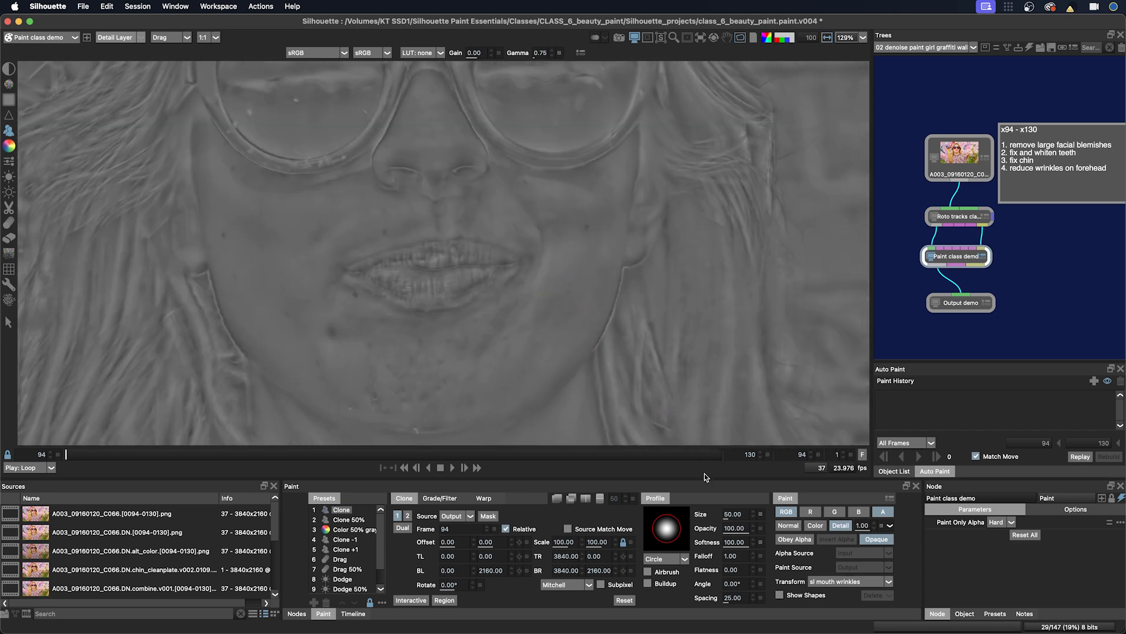
left_click(729, 529)
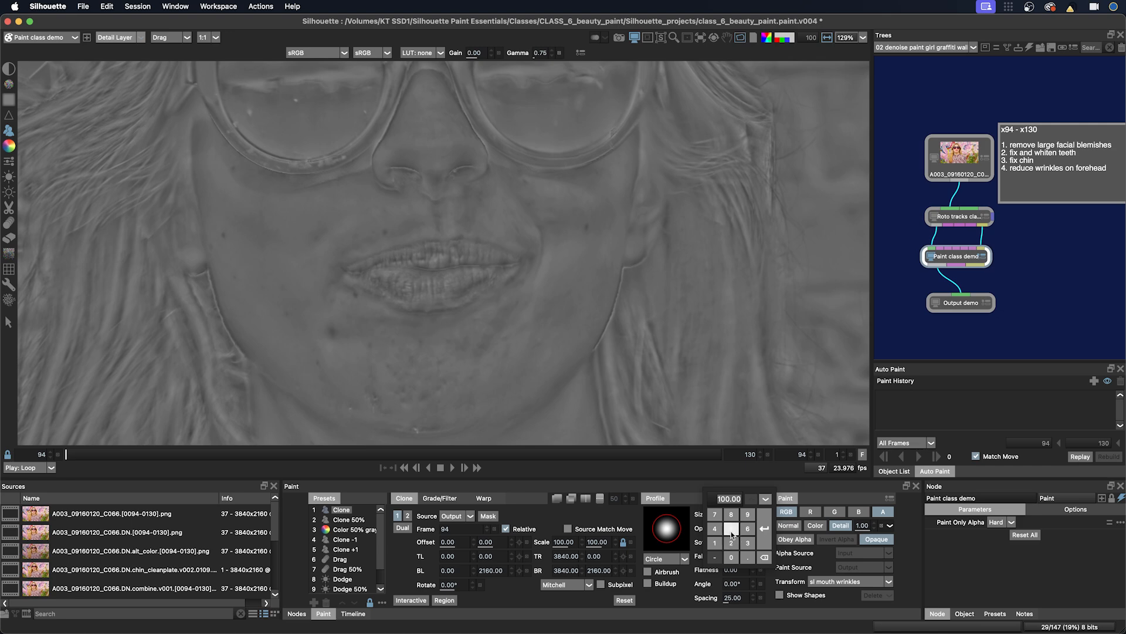
left_click(731, 557)
left_click(731, 528)
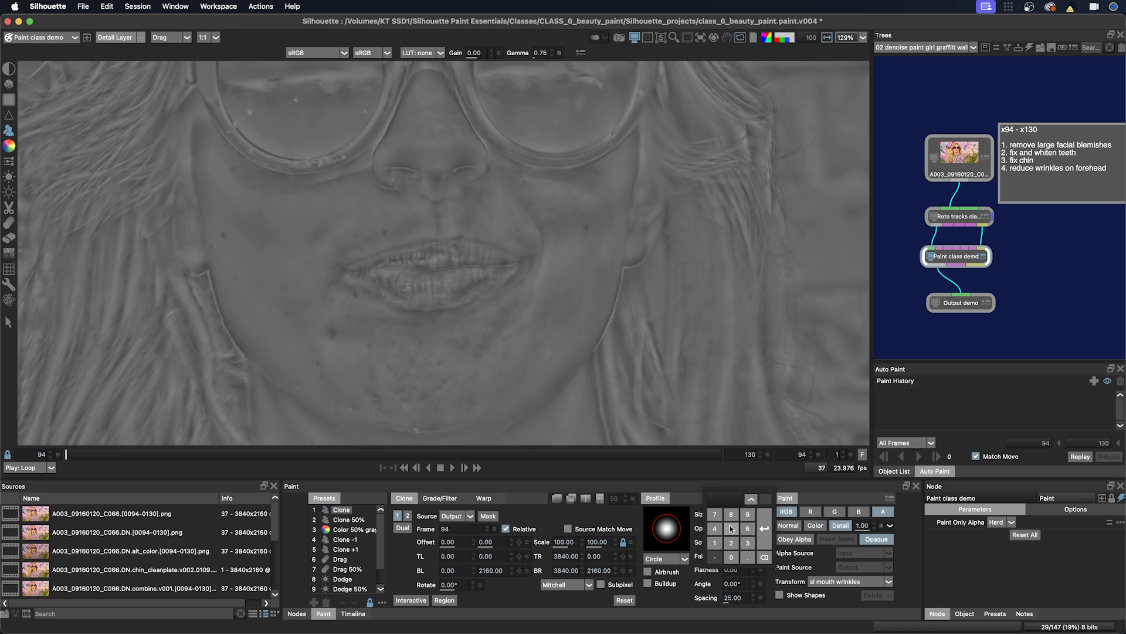
left_click(731, 557)
left_click(765, 528)
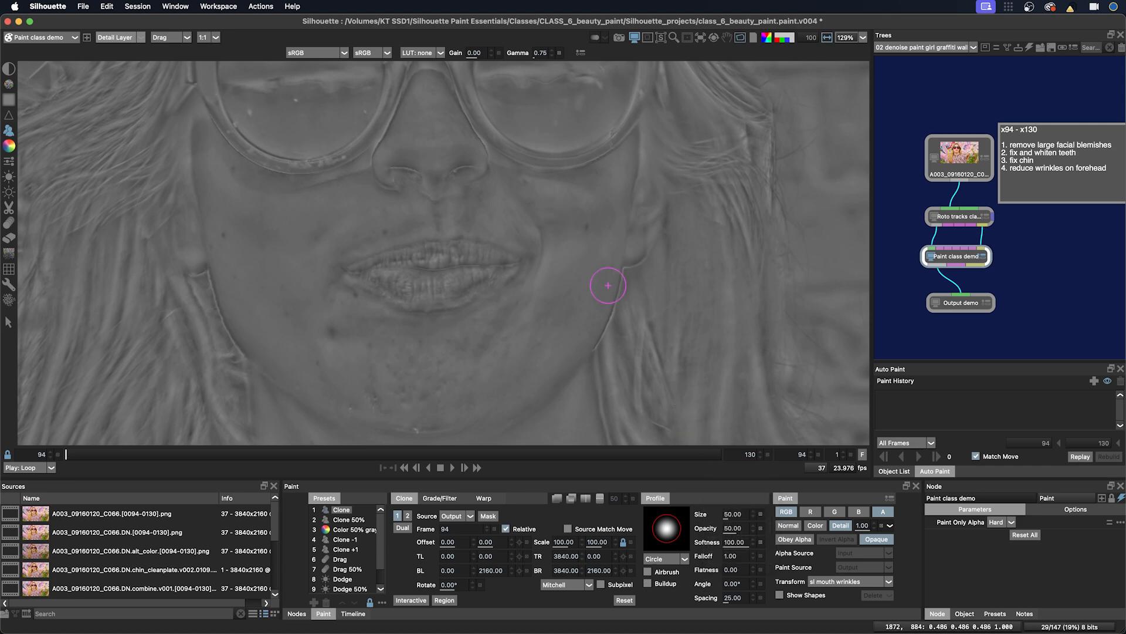
Reduce the brush size to about 28 and clone two strokes over the wrinkle beside the mouth, with source offset 25, -1.
mouse_move(595, 287)
left_mouse_down()
mouse_move(615, 287)
mouse_move(596, 288)
left_mouse_up()
key("super+z")
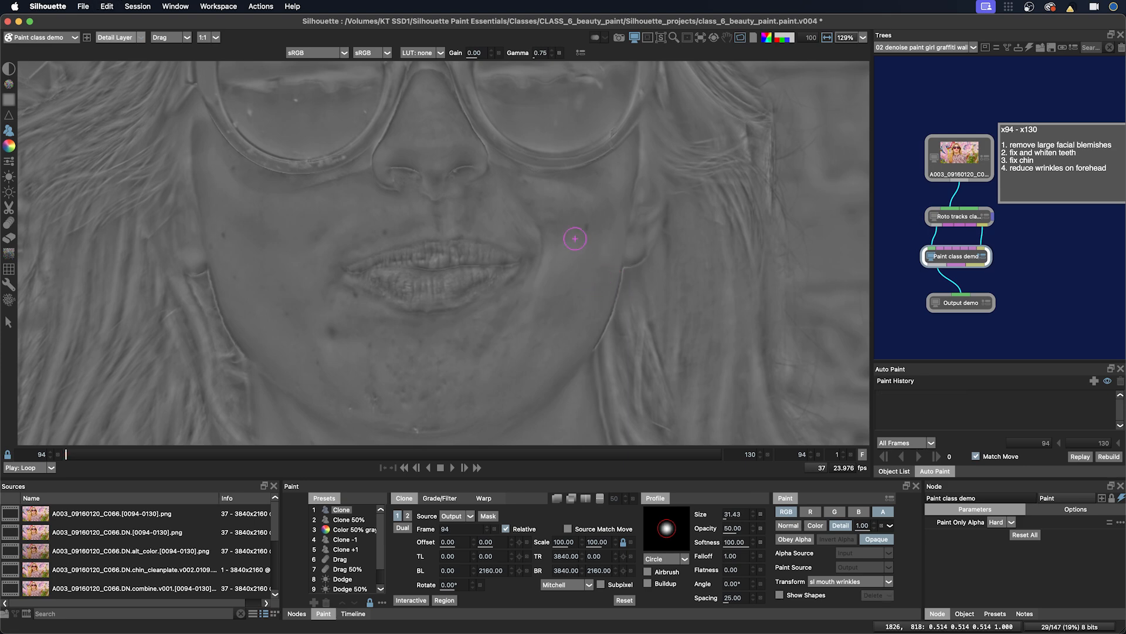
left_click_drag(565, 235, 562, 237)
left_click(552, 265)
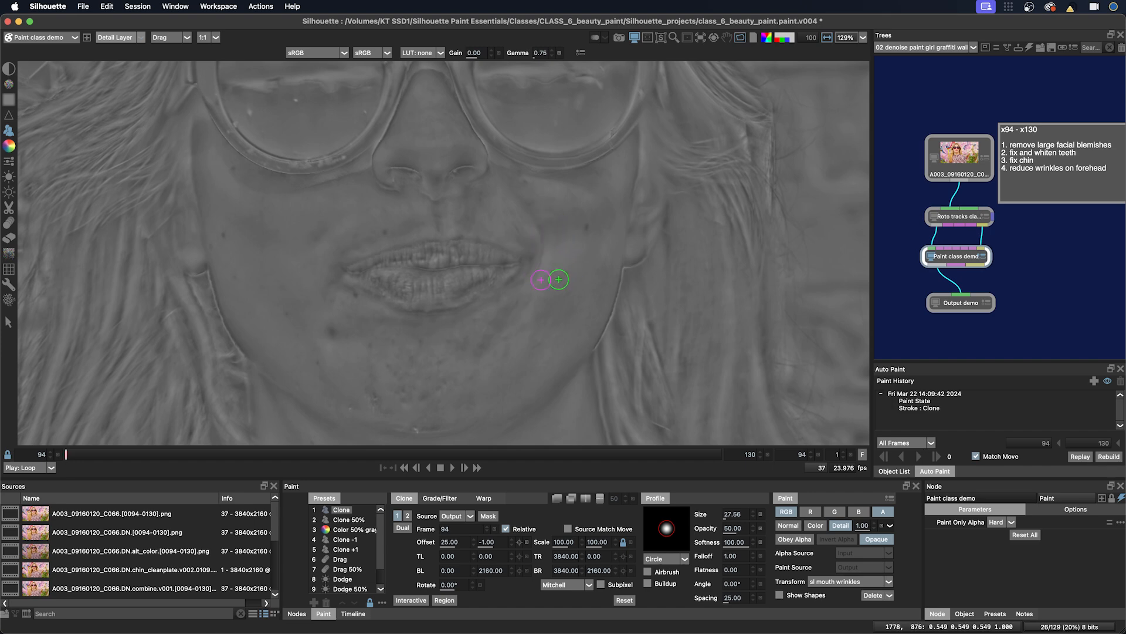
left_click(559, 280)
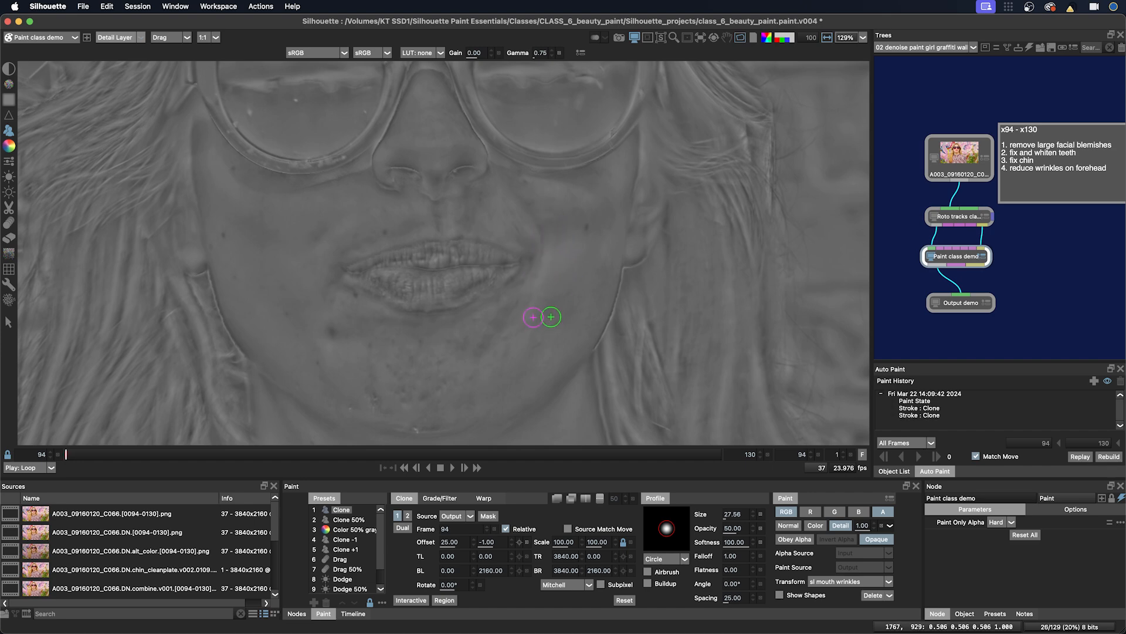
Set the paint transform to sr mouth wrinkles 1 and auto-paint the recorded clone strokes forward through frame 130.
left_click(834, 583)
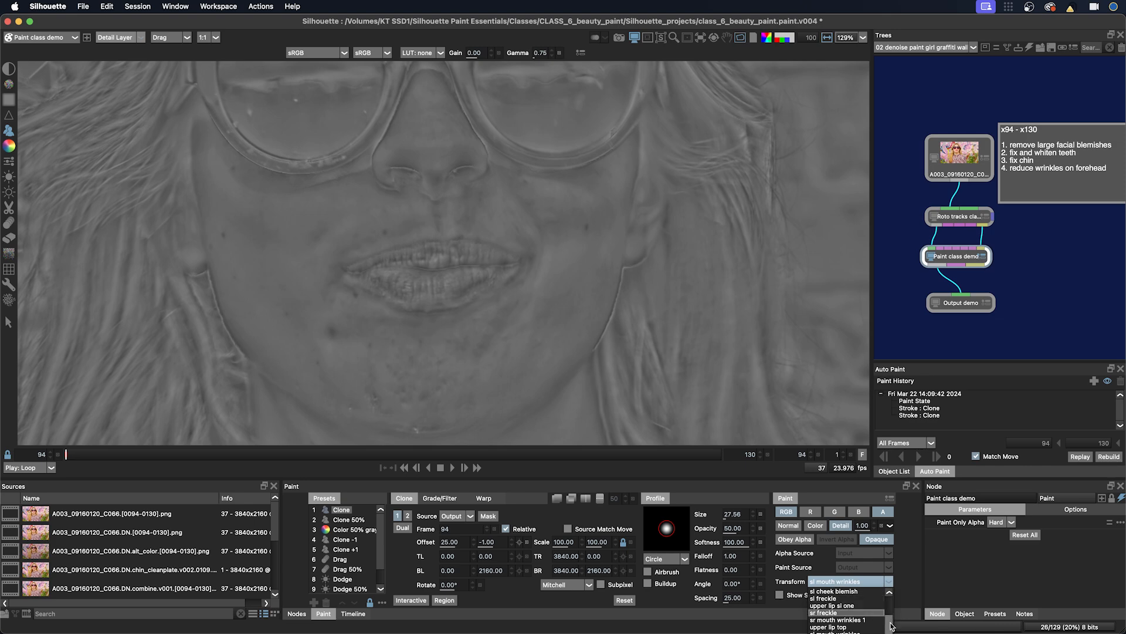
left_click(845, 621)
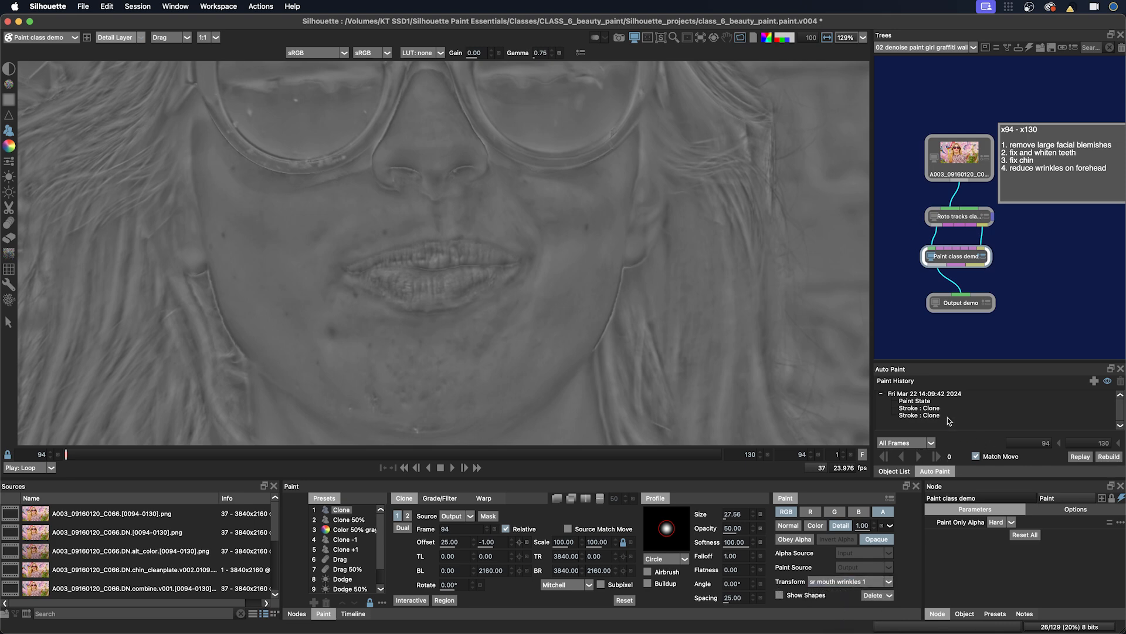
left_click(919, 394)
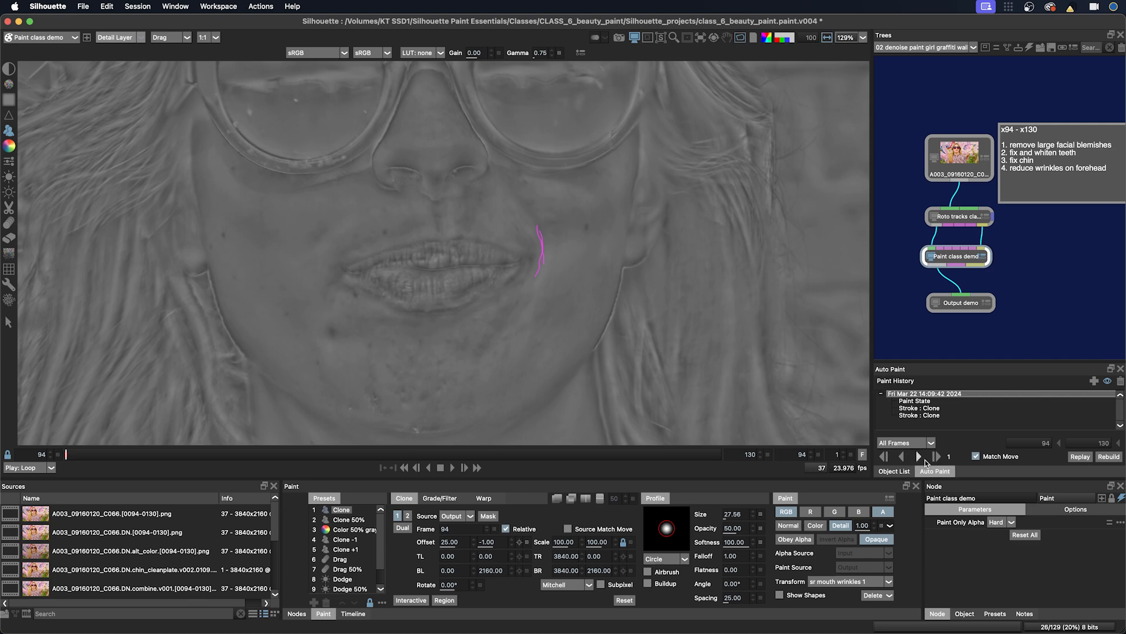
left_click(919, 457)
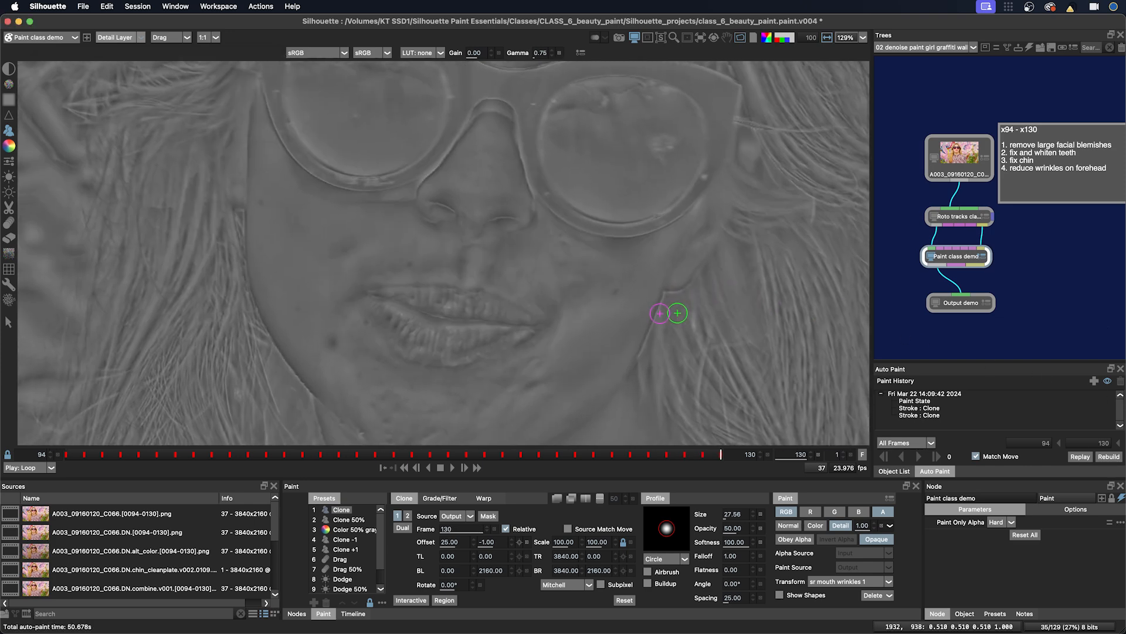
Compare the Input and Output views while scrubbing through the painted frames, ending on frame 94.
key("F1")
left_click_drag(642, 454, 703, 454)
key("F2")
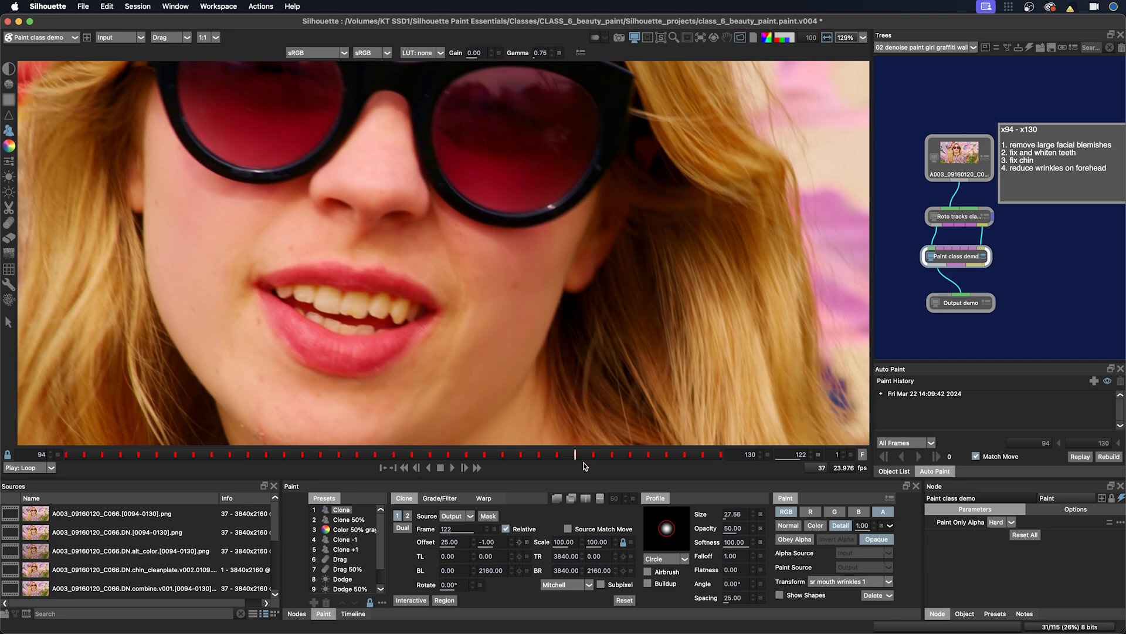
left_click_drag(562, 454, 430, 450)
left_click(533, 453)
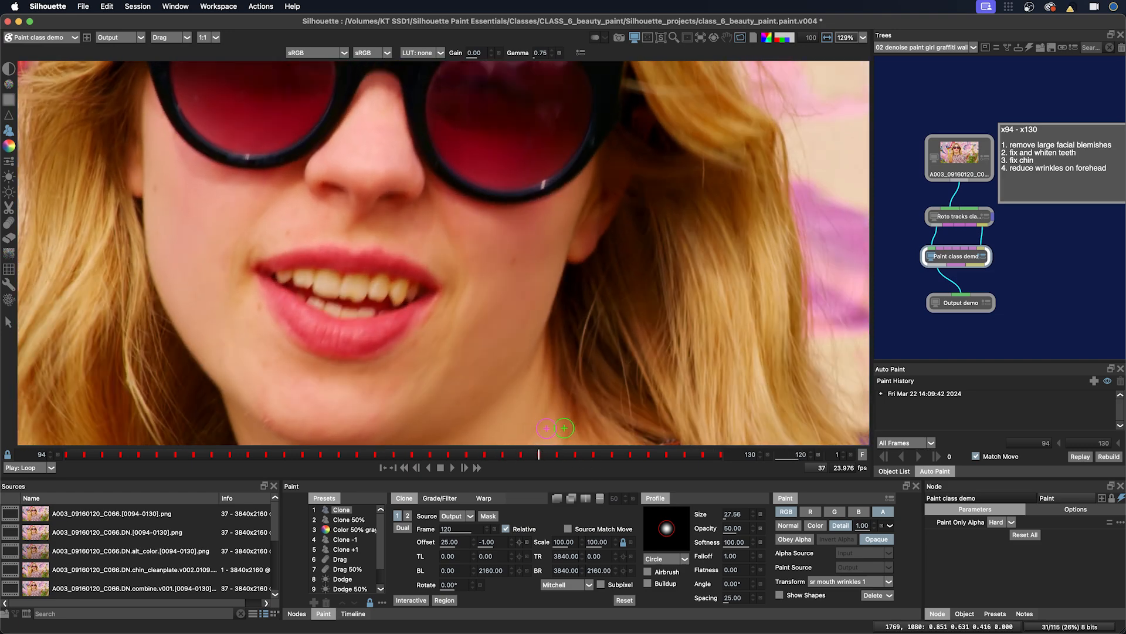
key("2")
left_click_drag(534, 453, 66, 454)
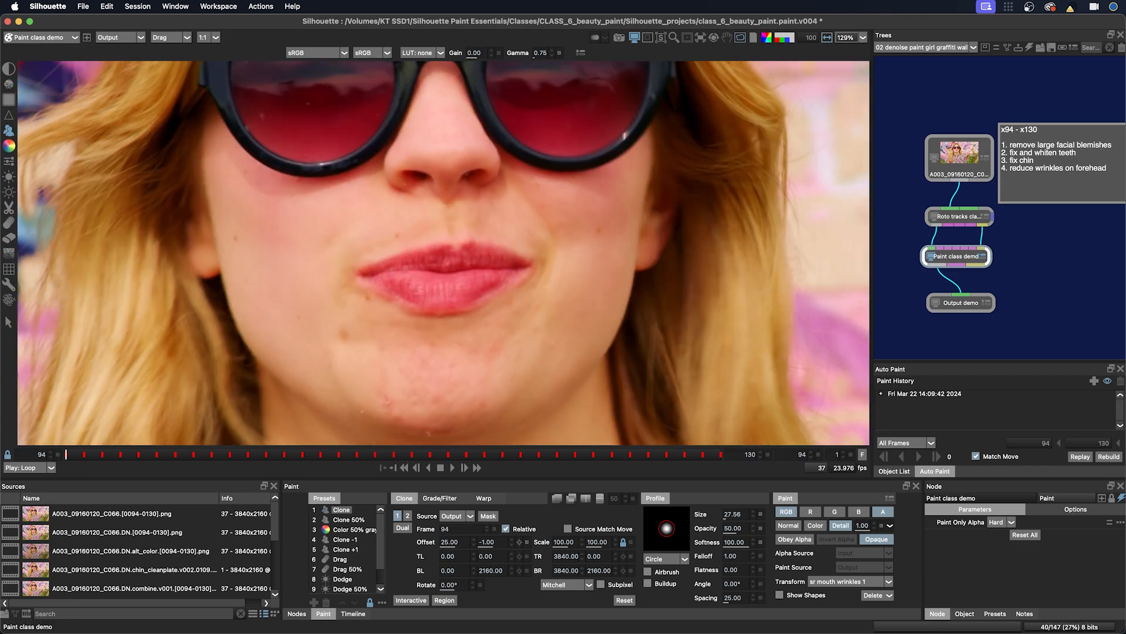
Frame the neck on frame 94, set the paint mode to Normal and the brush opacity to 100.
left_click_drag(992, 324, 999, 298)
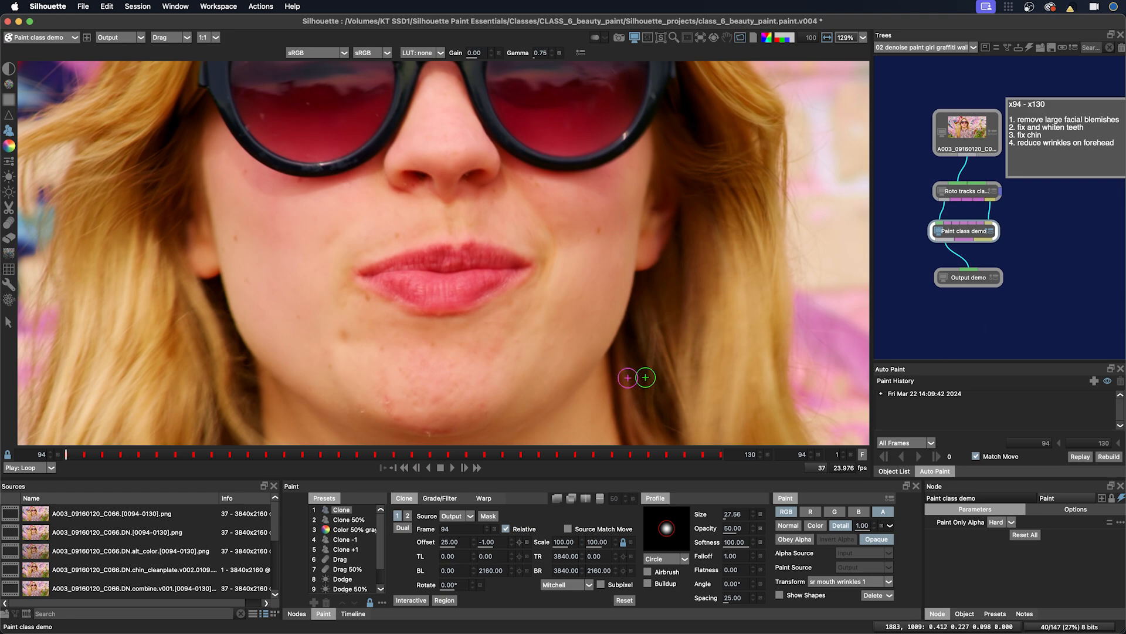
left_click_drag(632, 387, 664, 258)
left_click_drag(603, 372, 570, 305)
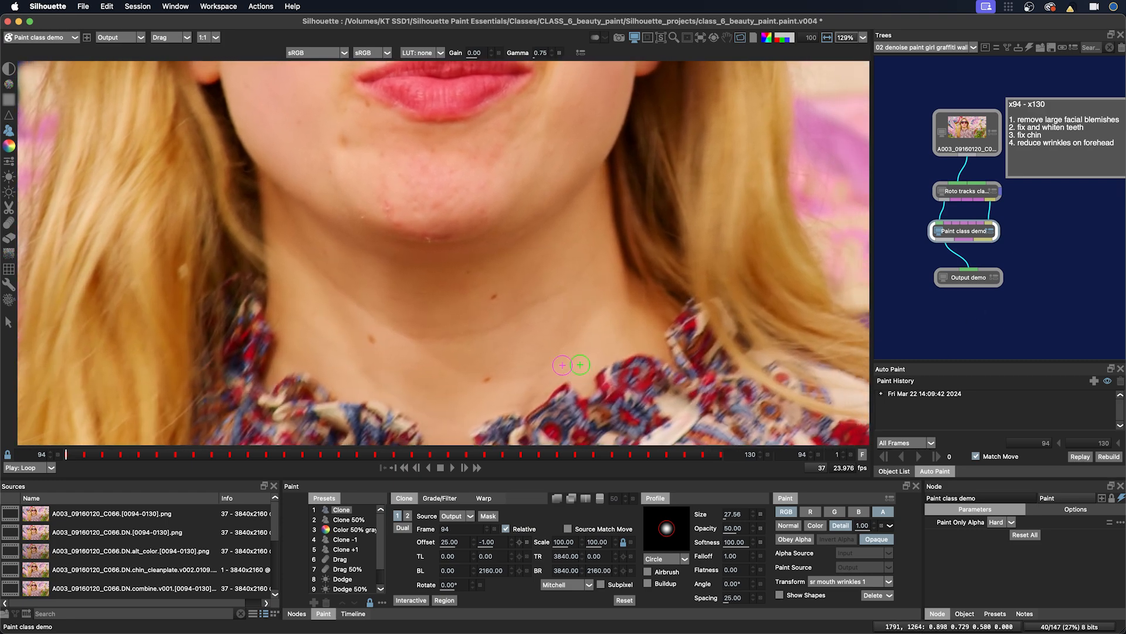
scroll(562, 365, "down", 1)
left_click(786, 527)
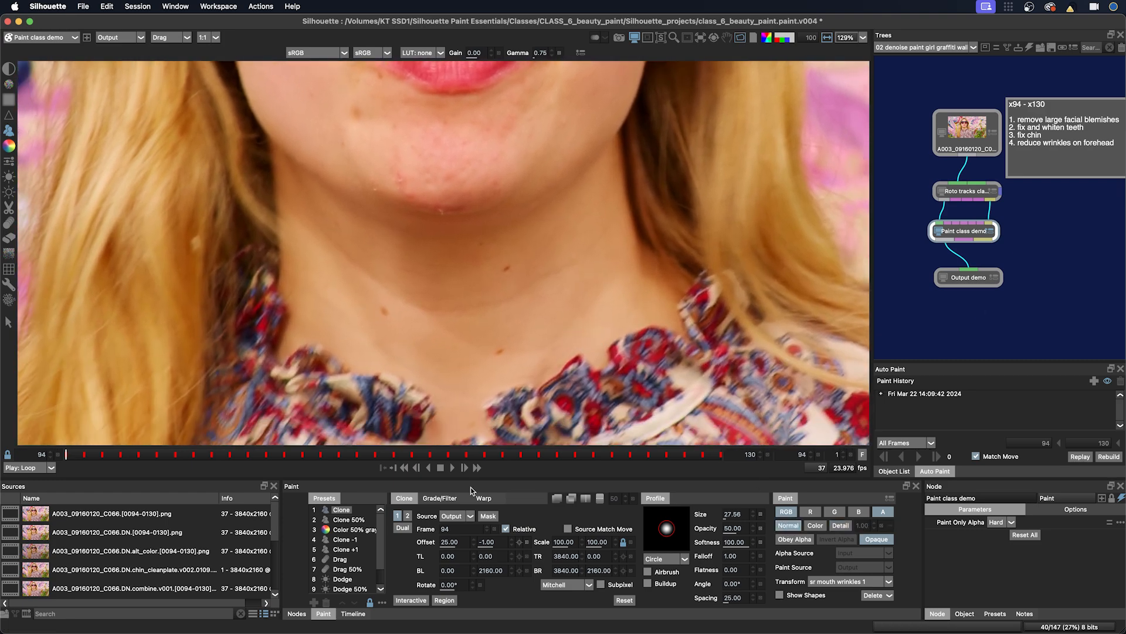
mouse_move(164, 456)
left_mouse_down()
mouse_move(633, 420)
mouse_move(120, 446)
left_mouse_up()
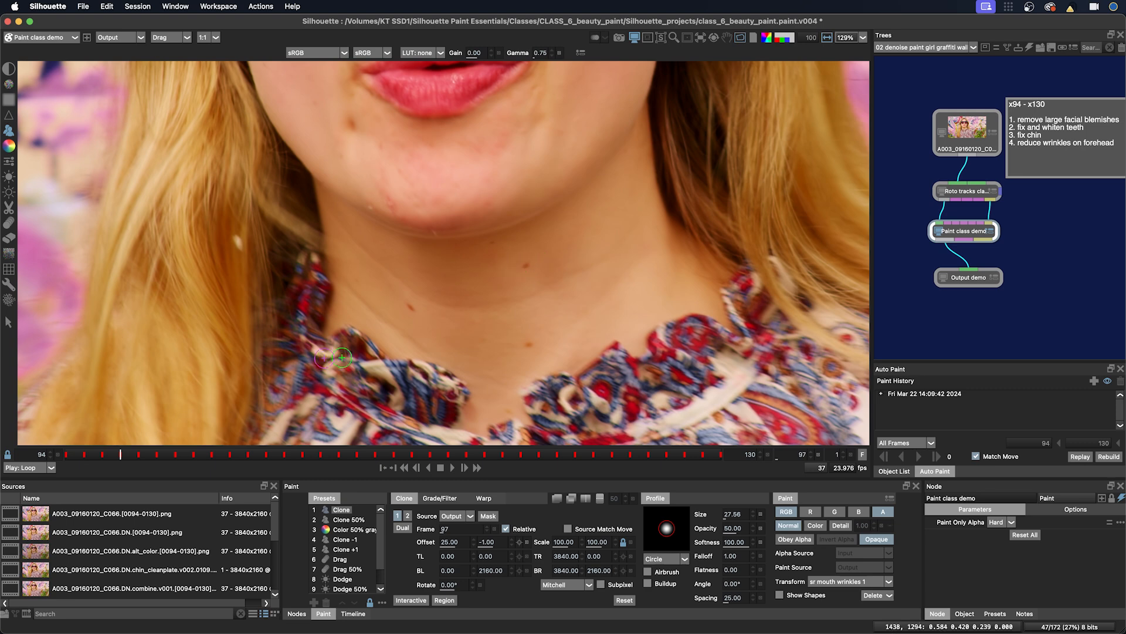
left_click_drag(109, 454, 52, 456)
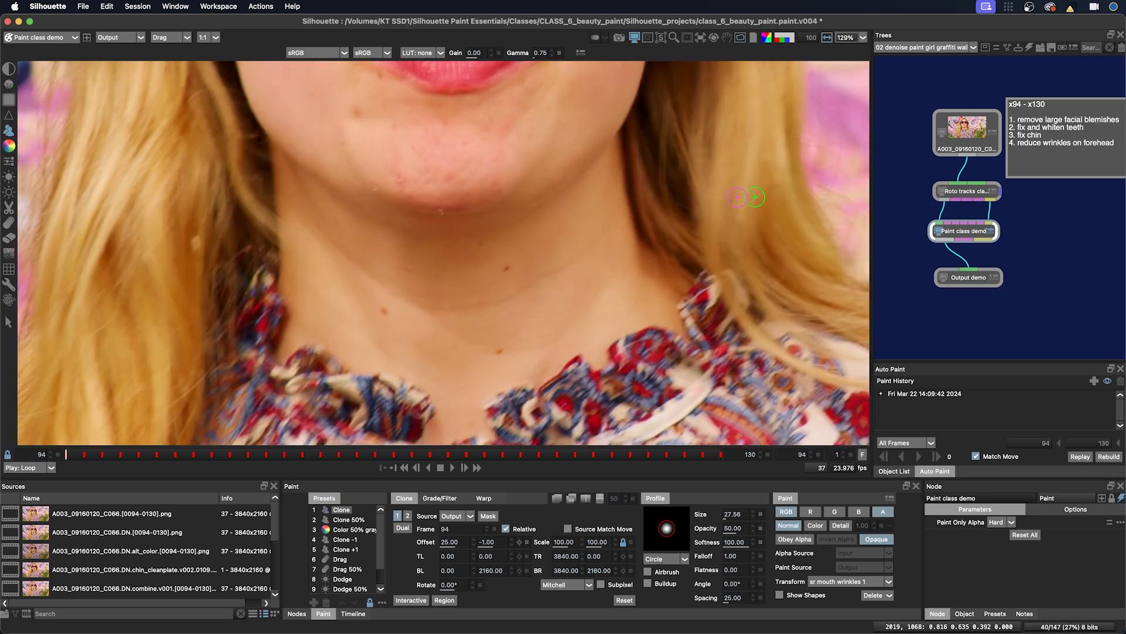
left_click(759, 529)
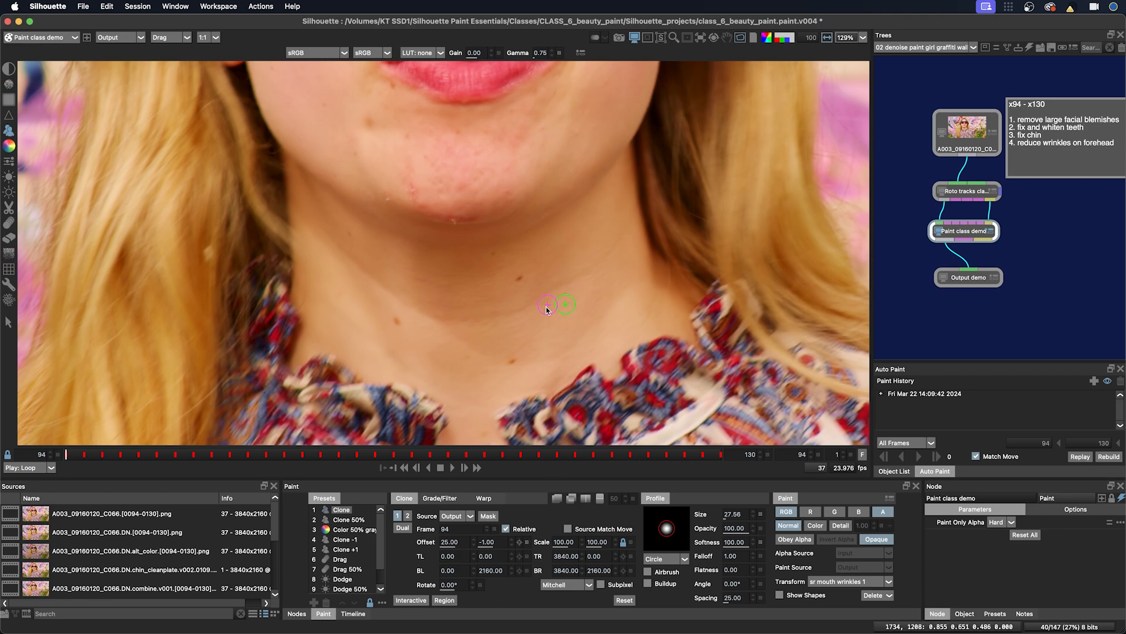
Reduce the brush size to about 23 and clone out the upper neck mole using source offsets 5, -15 and -9, 8.
left_click_drag(546, 309, 541, 309)
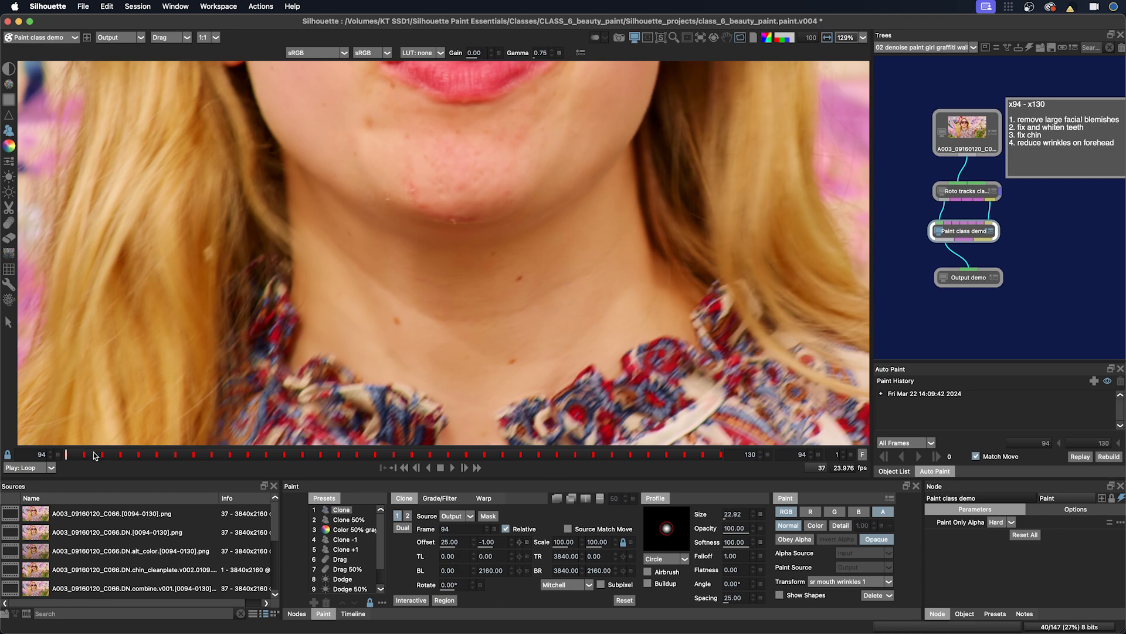
mouse_move(77, 455)
left_mouse_down()
mouse_move(310, 450)
mouse_move(51, 454)
left_mouse_up()
left_click_drag(524, 271, 525, 263)
left_click(522, 262)
left_click(539, 261)
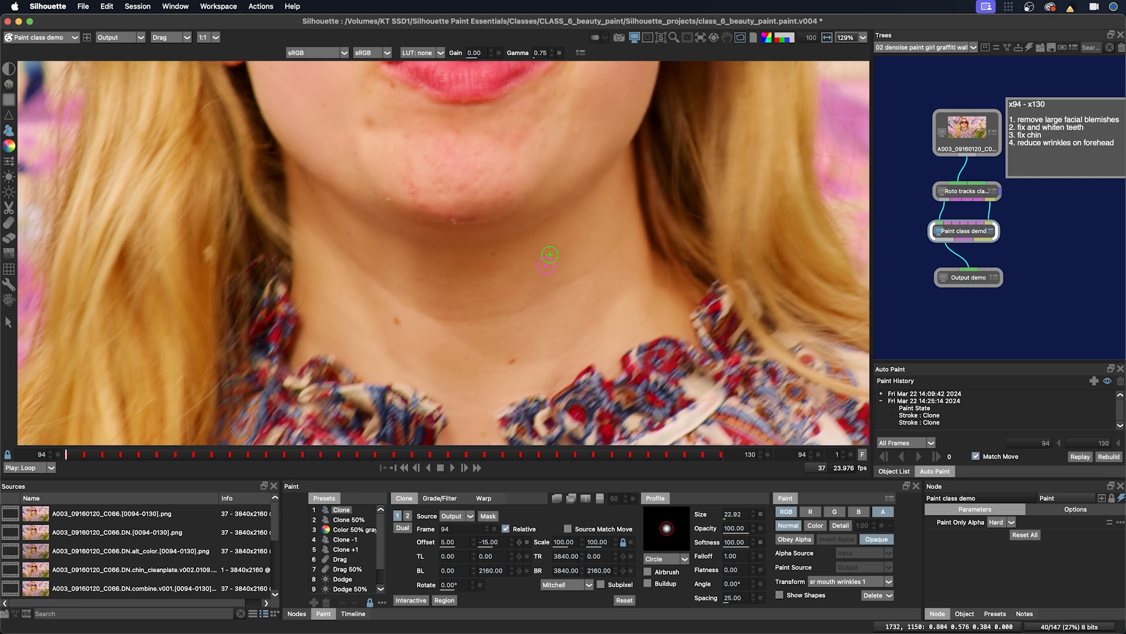
left_click(509, 282, "alt")
Set the paint transform to upper right mole and auto-paint the recorded neck clone strokes forward through frame 130.
left_click(925, 401)
left_click_drag(977, 373, 977, 352)
left_click(831, 581)
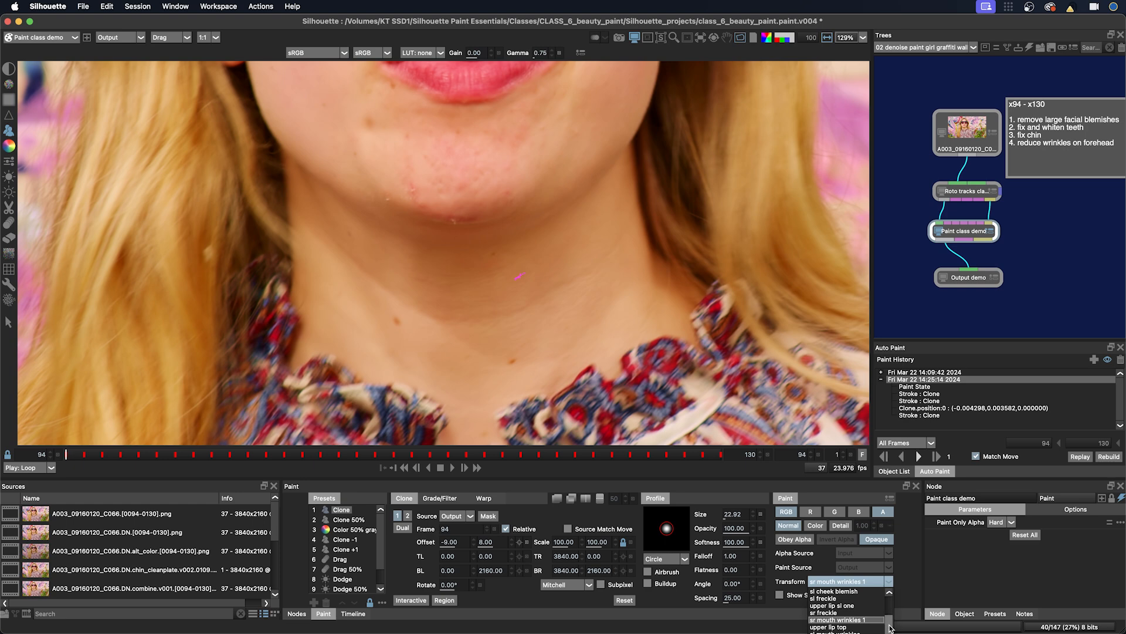
scroll(855, 615, "up", 5)
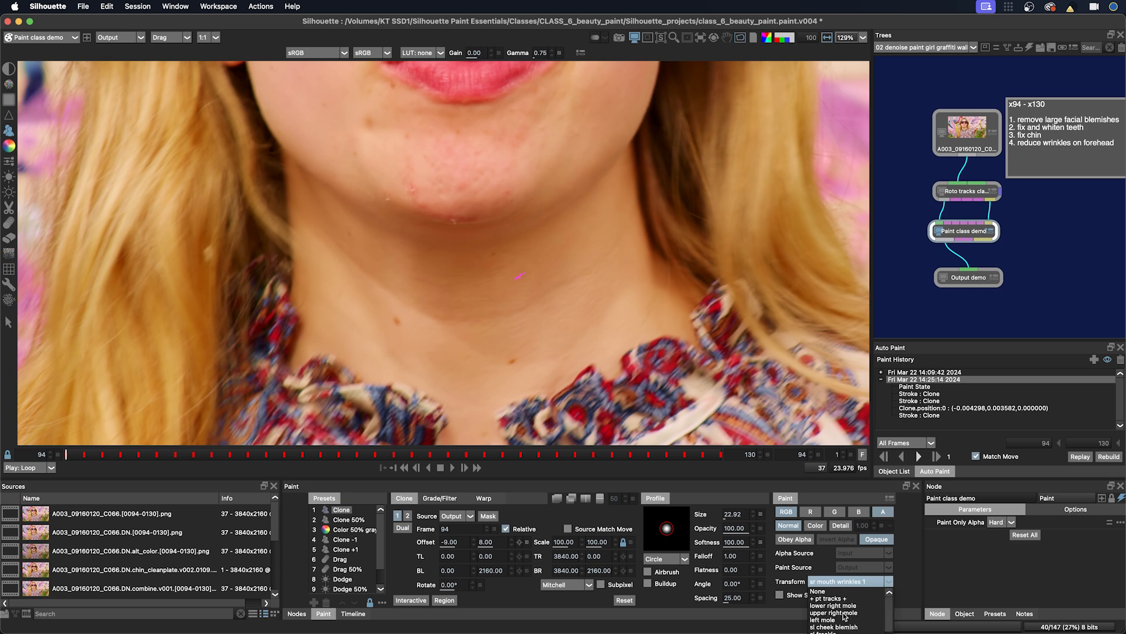
left_click(833, 613)
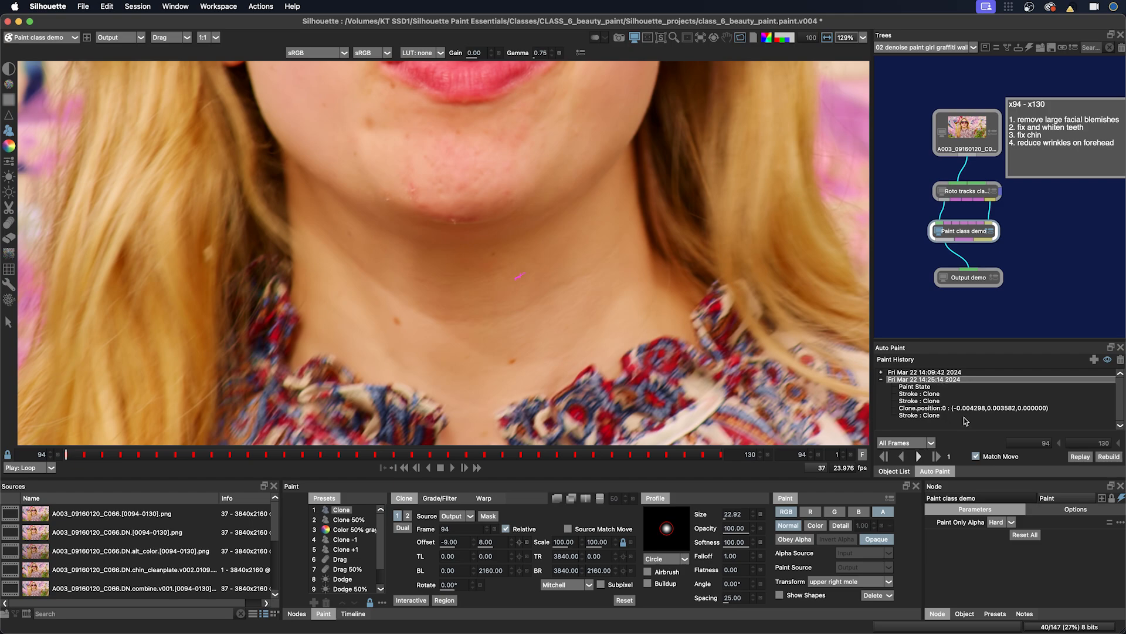
left_click(919, 456)
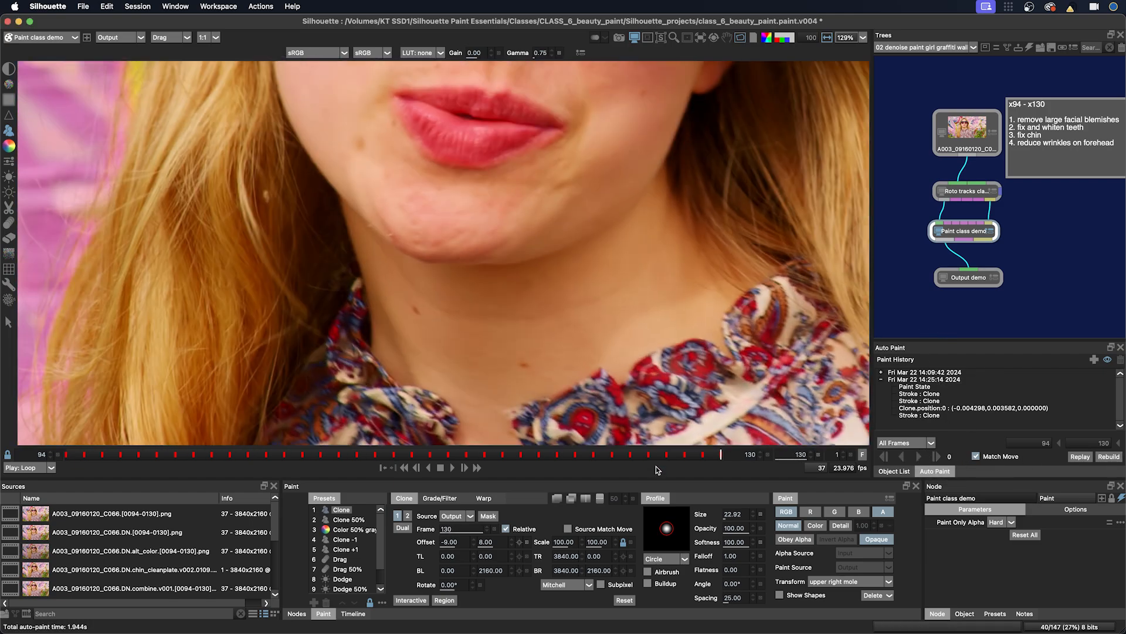
Scrub through the last frames to frame 130 and set the brush opacity to 50.
left_click_drag(651, 456, 723, 446)
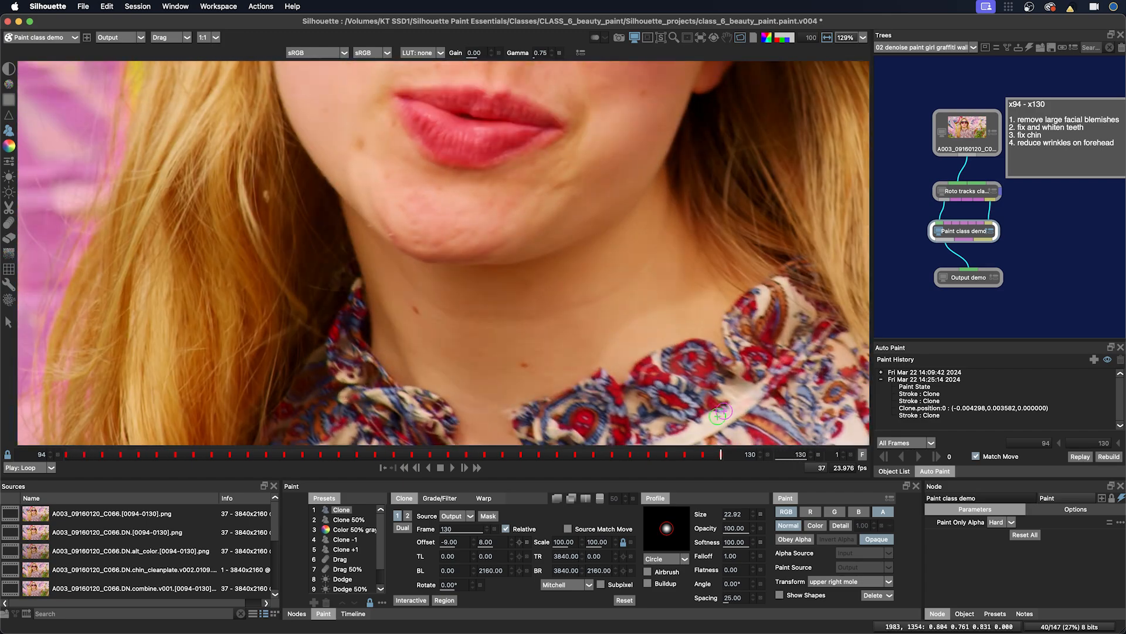
left_click(732, 528)
left_click(731, 528)
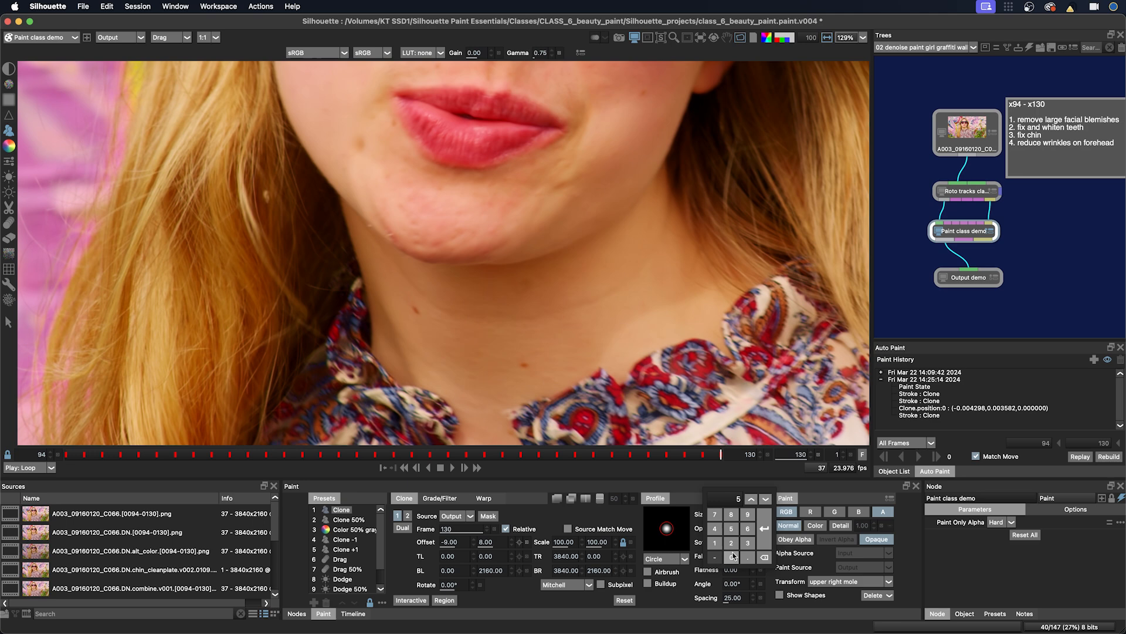
left_click(765, 540)
left_click(732, 530)
left_click(731, 529)
left_click(731, 556)
left_click(764, 539)
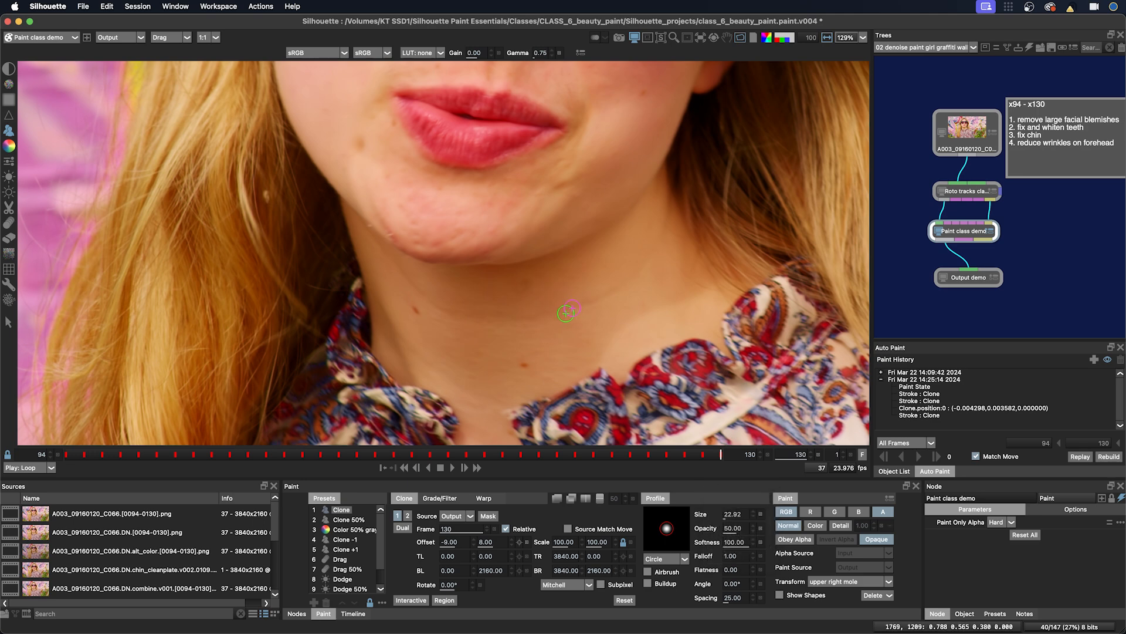
Clone soft strokes over the treated neck mole area on frame 130 with brush size about 26 and source offset 20, 0.
left_click(567, 314)
key("super+z")
left_click_drag(576, 309, 578, 308)
key("shift+Right")
key("shift+Right")
left_click(541, 285)
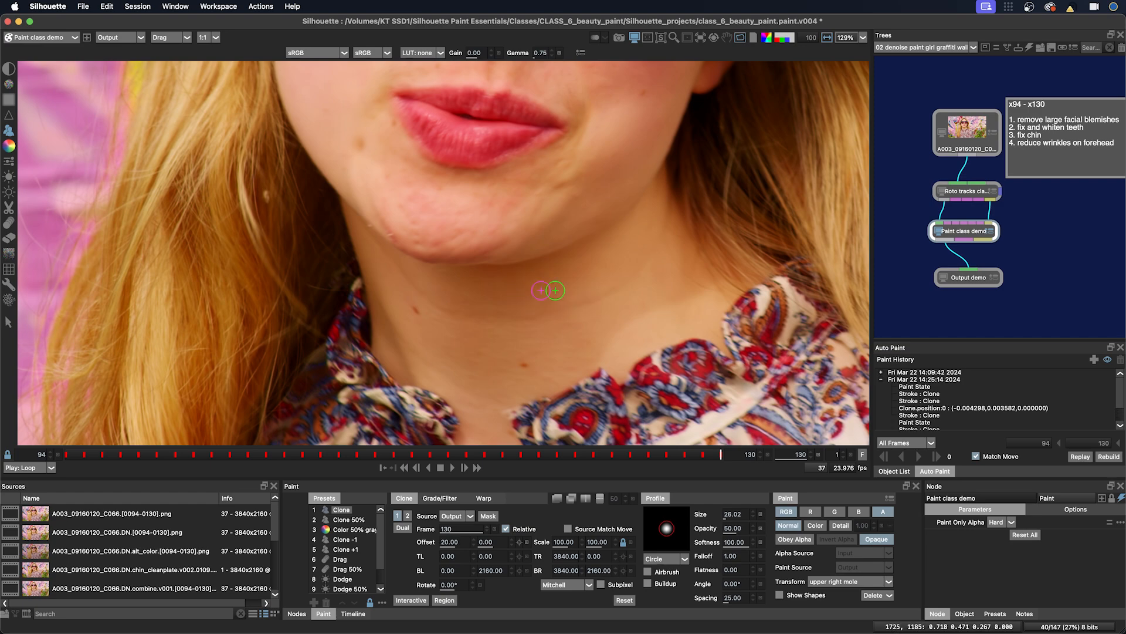
Auto-paint the 50 percent neck strokes through all frames and scrub the result, ending on frame 122.
left_click(925, 380)
left_click(922, 456)
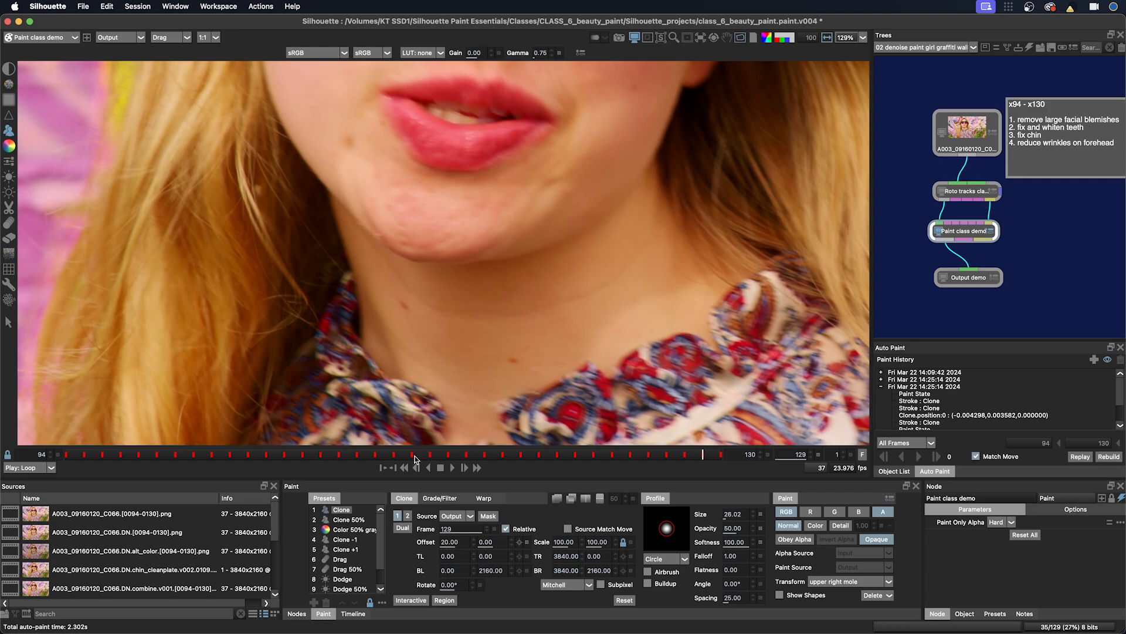
left_click(165, 456)
left_click_drag(165, 455, 575, 452)
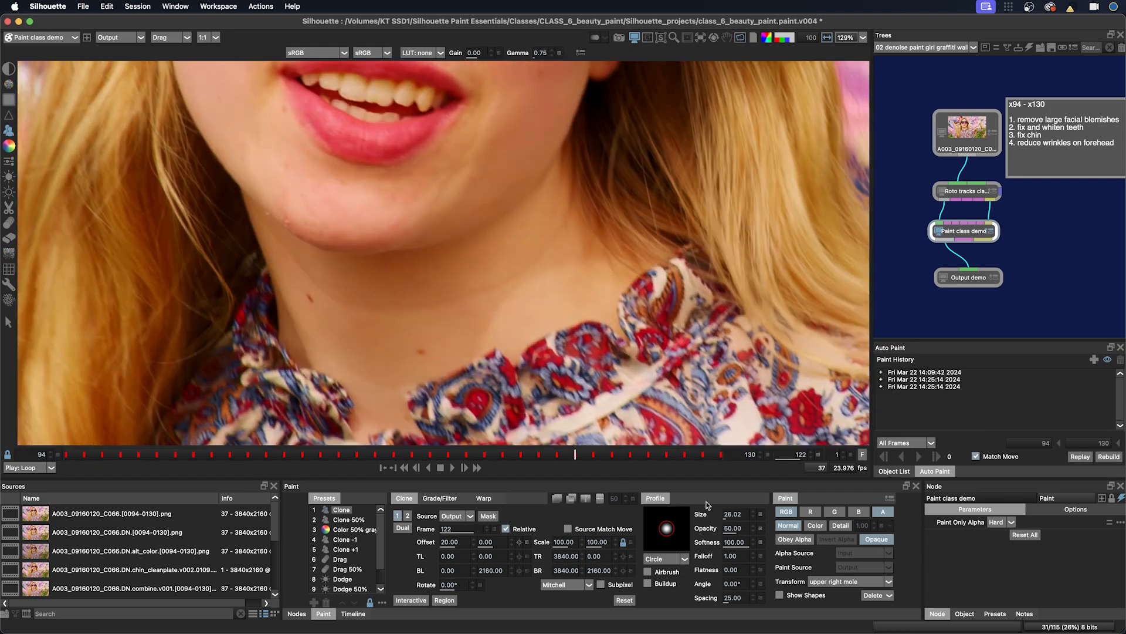
Set the brush opacity to 20 and clone faint strokes over the neck mole area on frame 122, ending with source offset 20, -2.
right_click(732, 528)
left_click(732, 542)
left_click(732, 557)
left_click(766, 543)
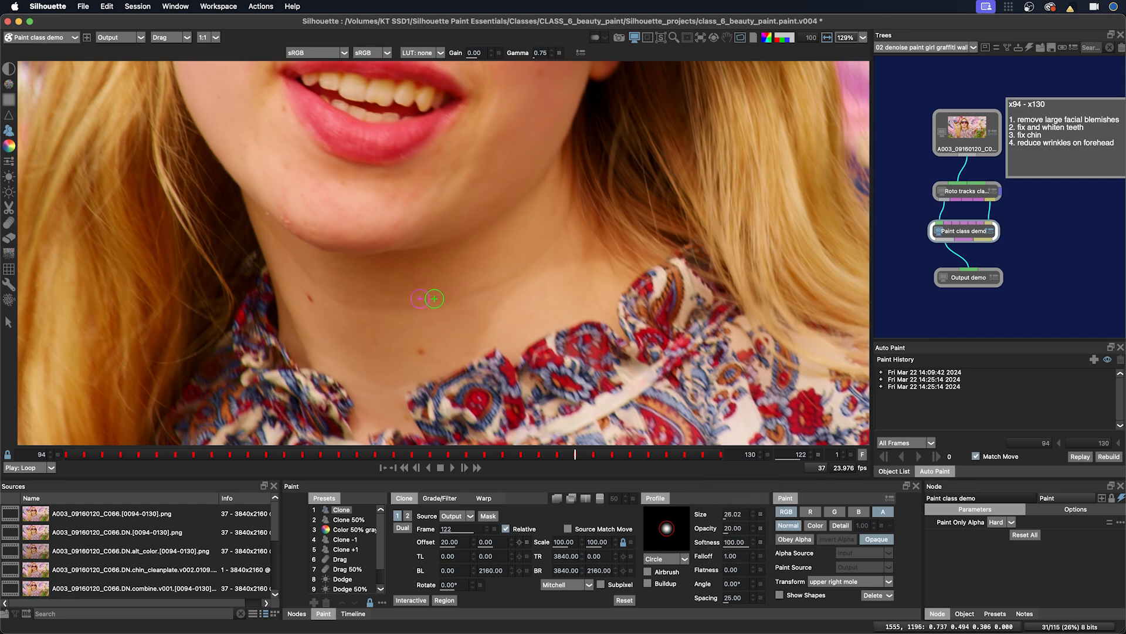
left_click(419, 294)
key("super+z")
mouse_move(414, 287)
left_mouse_down("shift")
mouse_move(395, 295)
mouse_move(442, 273)
left_mouse_up("shift")
left_click(414, 286)
left_click(420, 280)
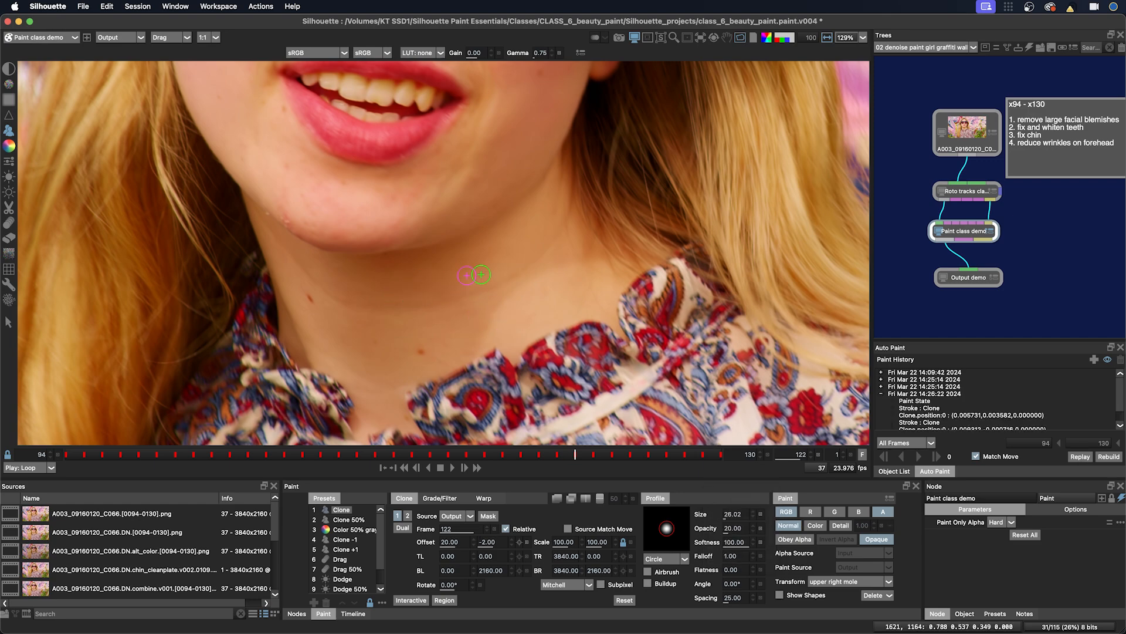
Auto-paint the faint neck strokes through all frames and scrub back to frame 120.
left_click(924, 395)
left_click(918, 456)
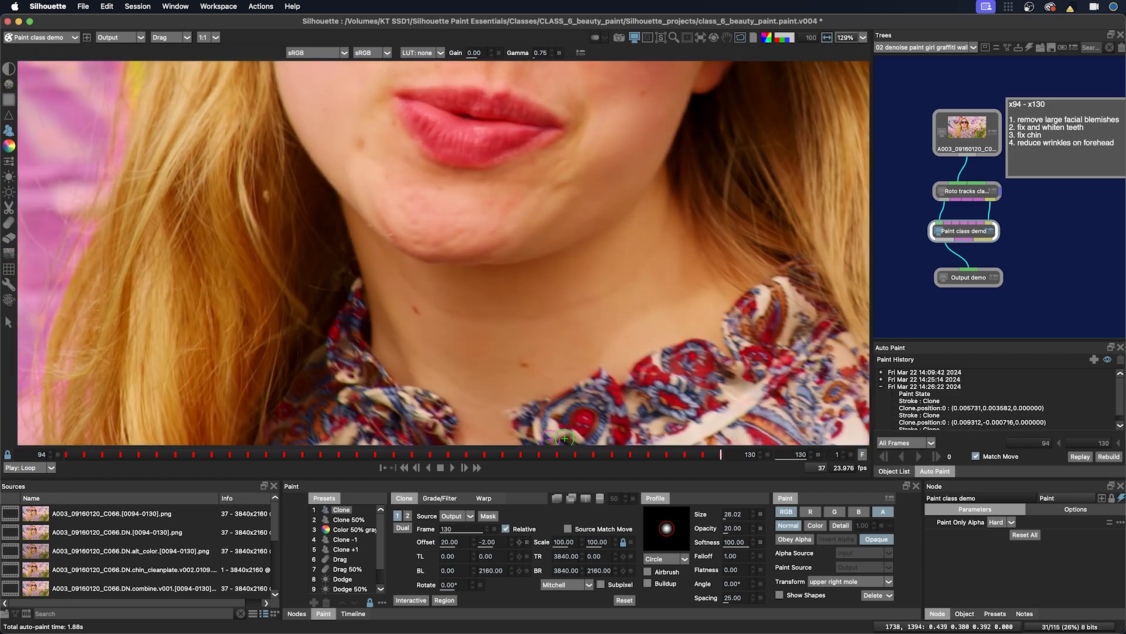
mouse_move(558, 452)
left_mouse_down()
mouse_move(72, 447)
mouse_move(538, 457)
left_mouse_up()
Examine the small blemishes around the mouth up close while scrubbing through the shot, ending on frame 94.
left_click_drag(485, 260, 558, 413)
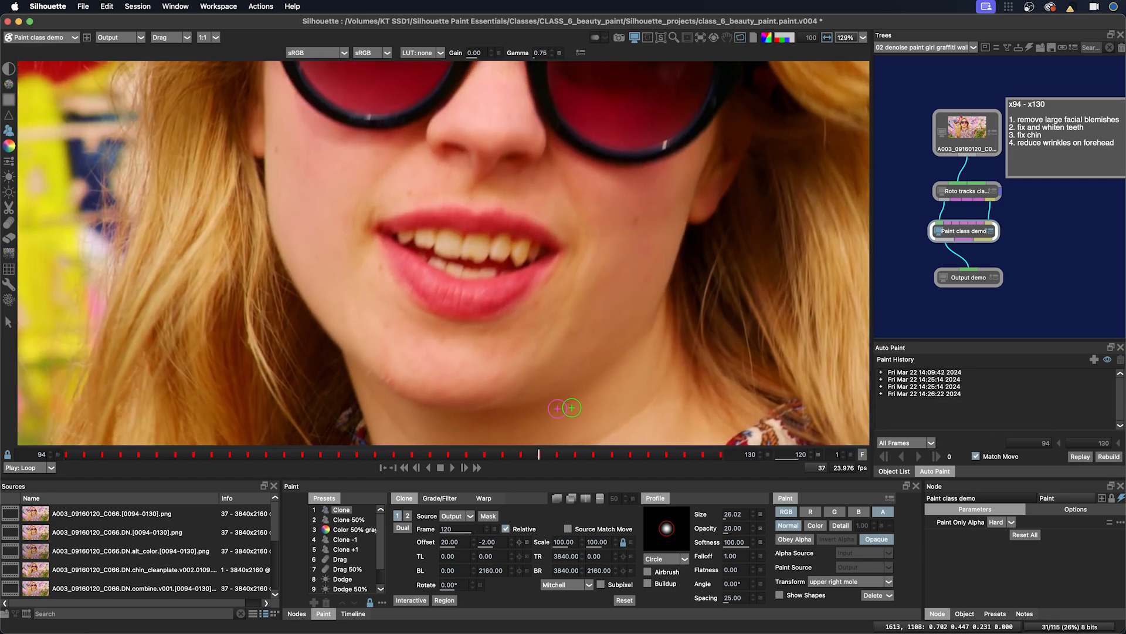
left_click_drag(555, 358, 545, 416)
left_click_drag(486, 457, 66, 454)
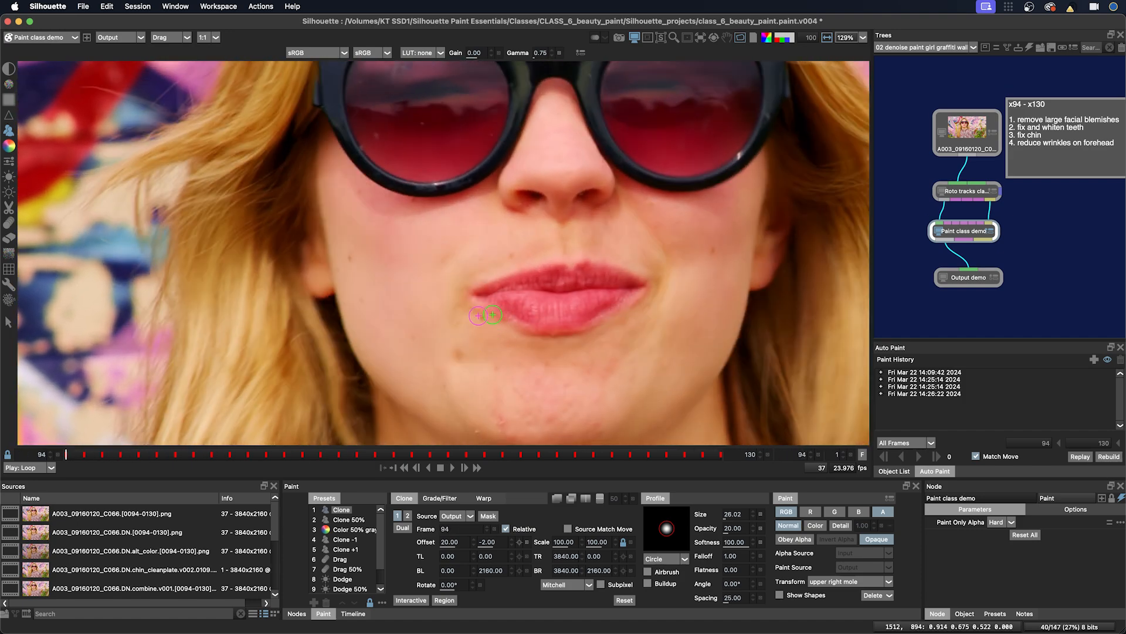
left_click_drag(136, 448, 68, 450)
scroll(469, 339, "up", 5)
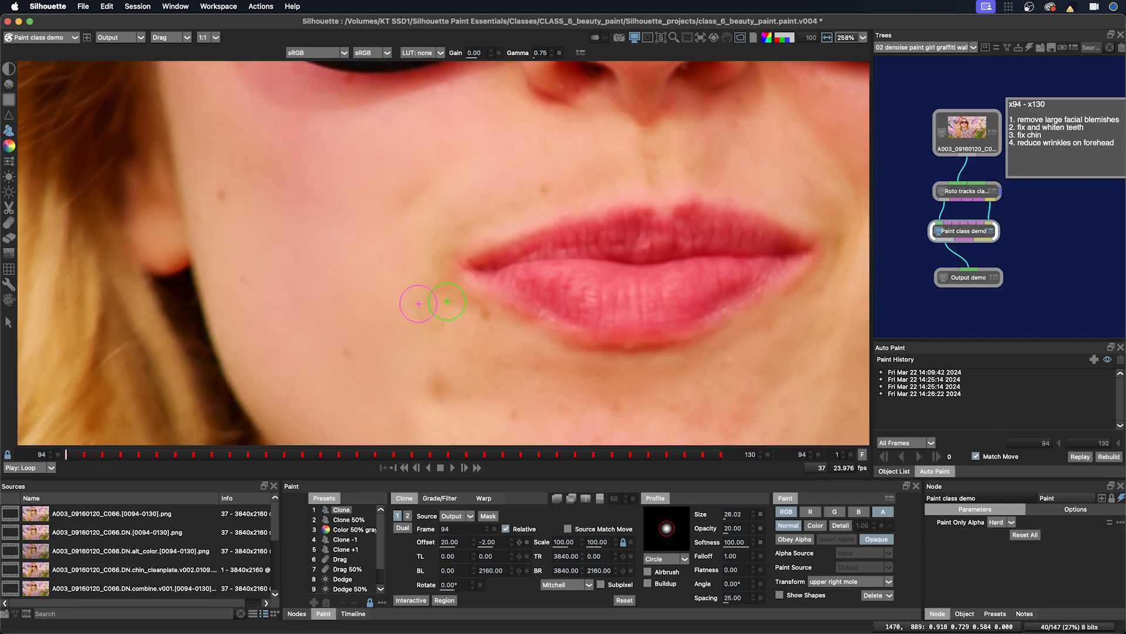
mouse_move(289, 459)
left_mouse_down()
mouse_move(156, 457)
mouse_move(534, 459)
mouse_move(412, 457)
left_mouse_up()
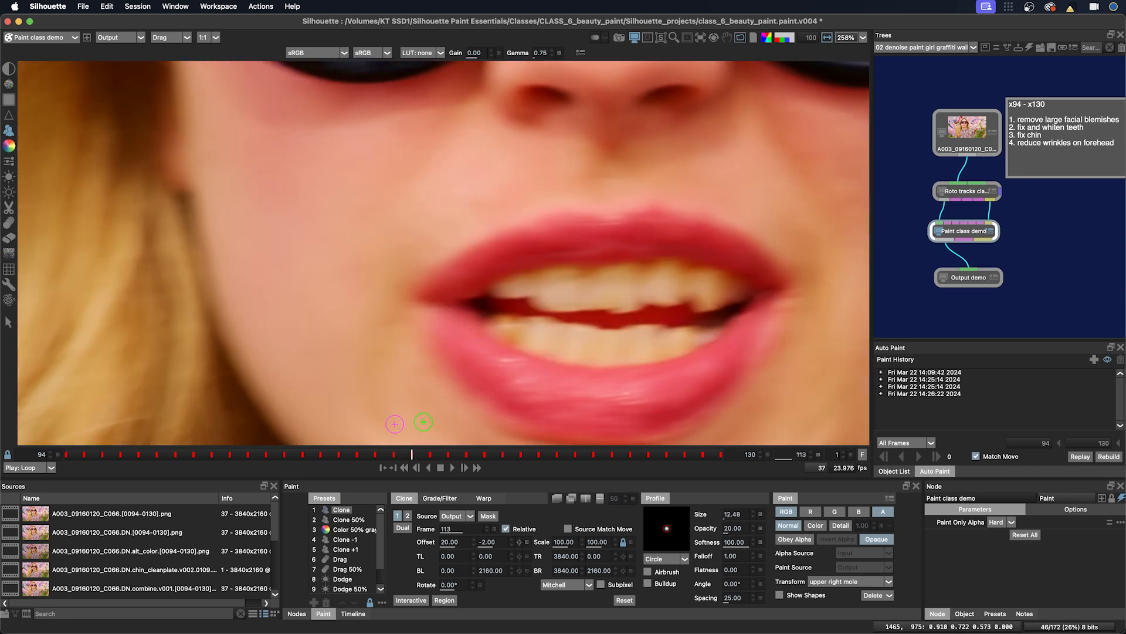
mouse_move(361, 454)
left_mouse_down()
mouse_move(65, 447)
mouse_move(84, 454)
left_mouse_up()
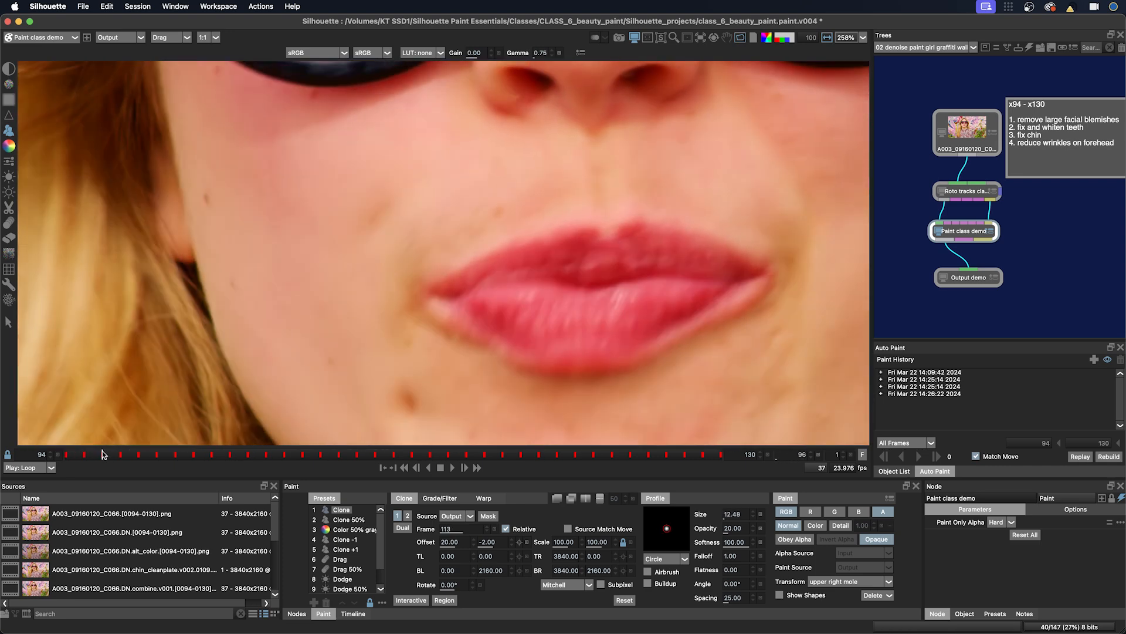
scroll(509, 325, "down", 4)
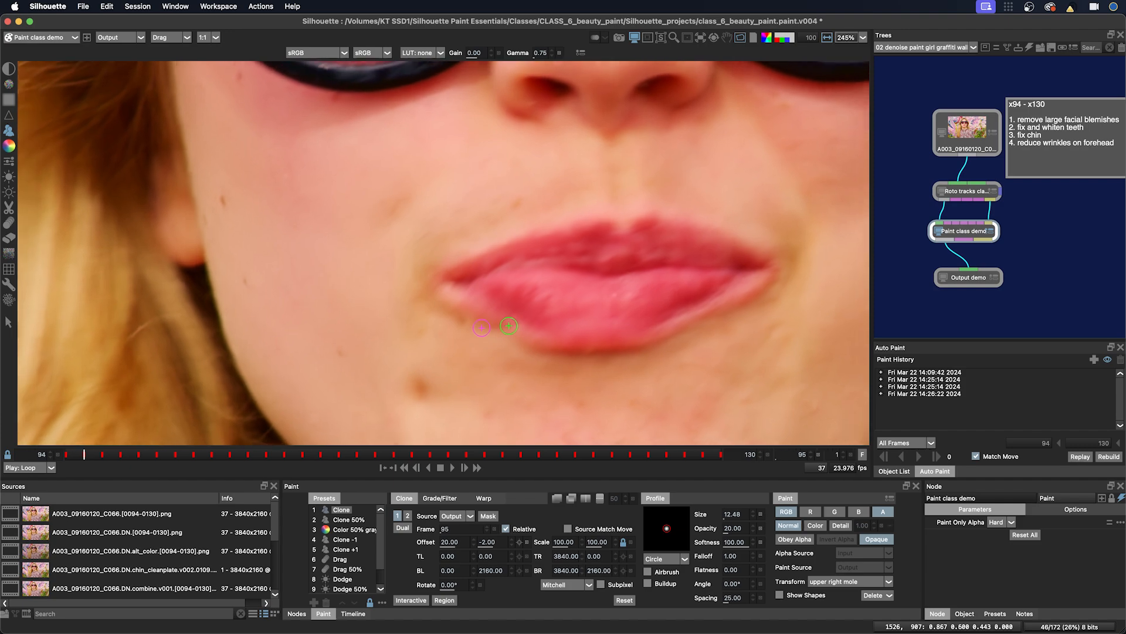
mouse_move(254, 455)
left_mouse_down()
mouse_move(220, 457)
mouse_move(302, 457)
mouse_move(193, 455)
mouse_move(412, 456)
mouse_move(65, 459)
left_mouse_up()
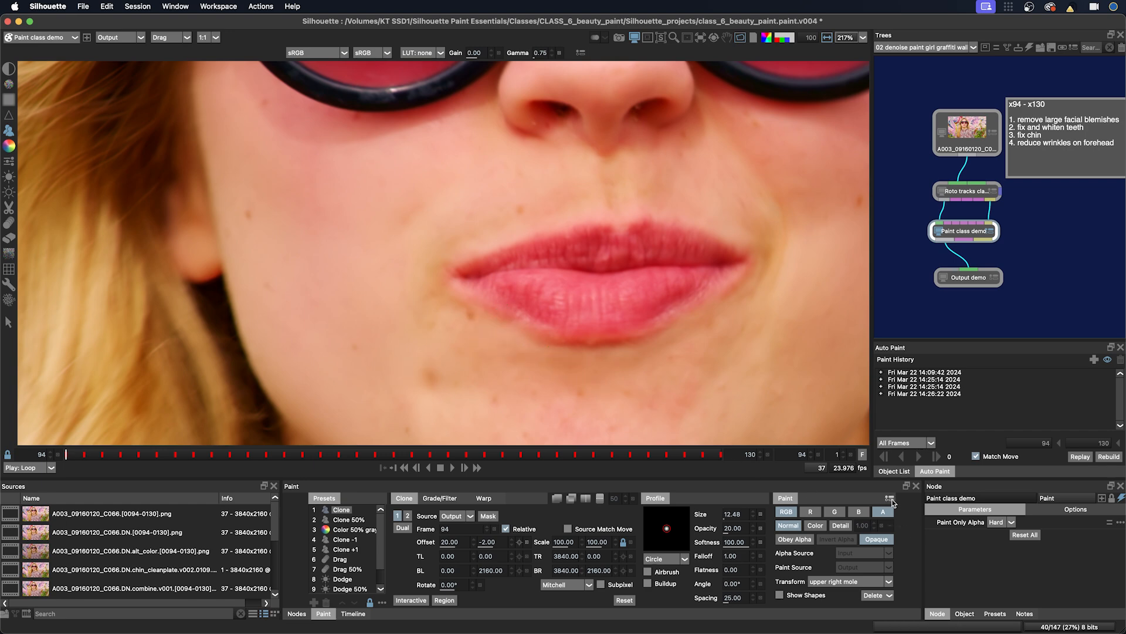
Enable hiding the brush outline while painting in the Paint preferences.
left_click(891, 499)
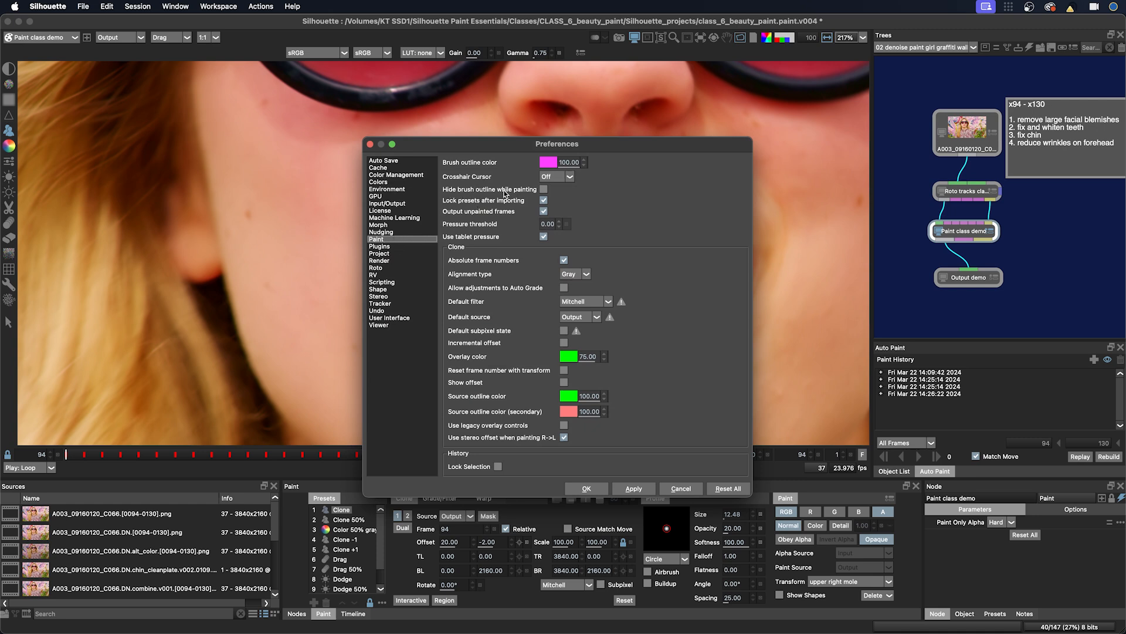
left_click(544, 190)
left_click(590, 490)
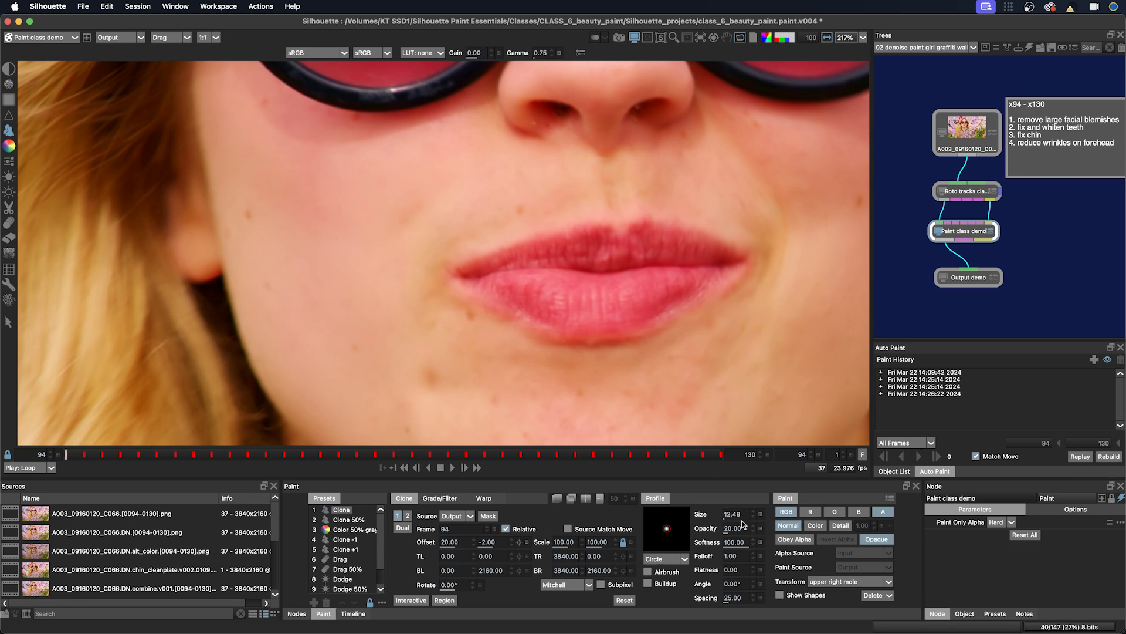
Set opacity to 100 and brush size to about 12, and clone out the blemish below the mouth corner on frame 94 with source offset -16, -11.
left_click(761, 529)
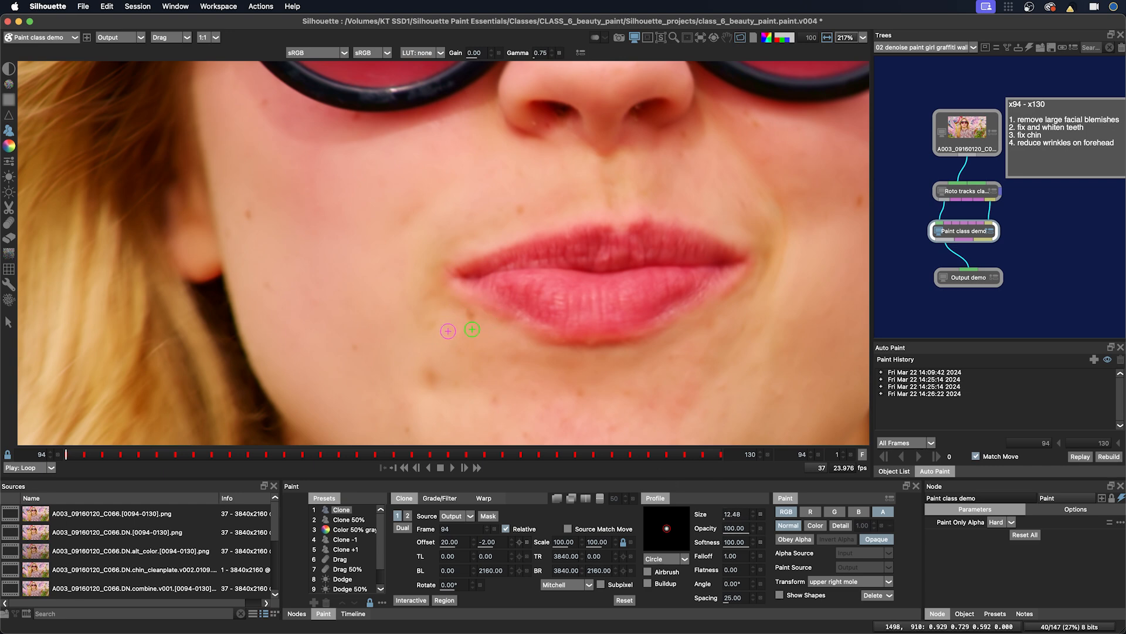
left_click_drag(447, 333, 450, 334)
left_click_drag(427, 303, 462, 311)
left_click(448, 296)
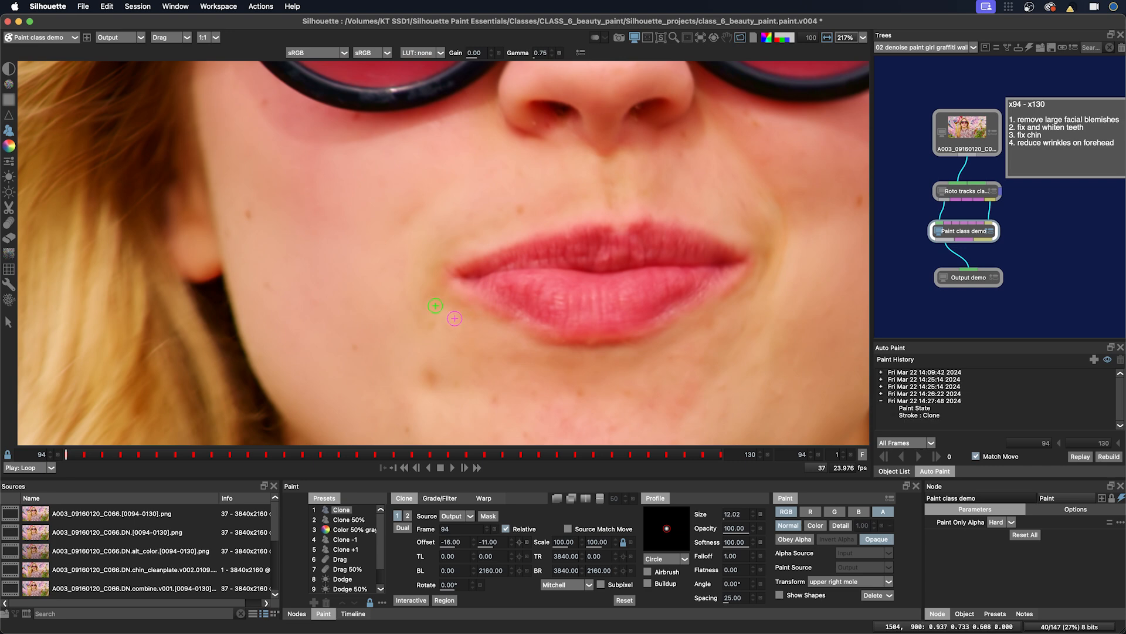
Clone out the blemish below the mouth corner on frame 95 with source offset -10, -3, and advance to frame 96.
key("Right")
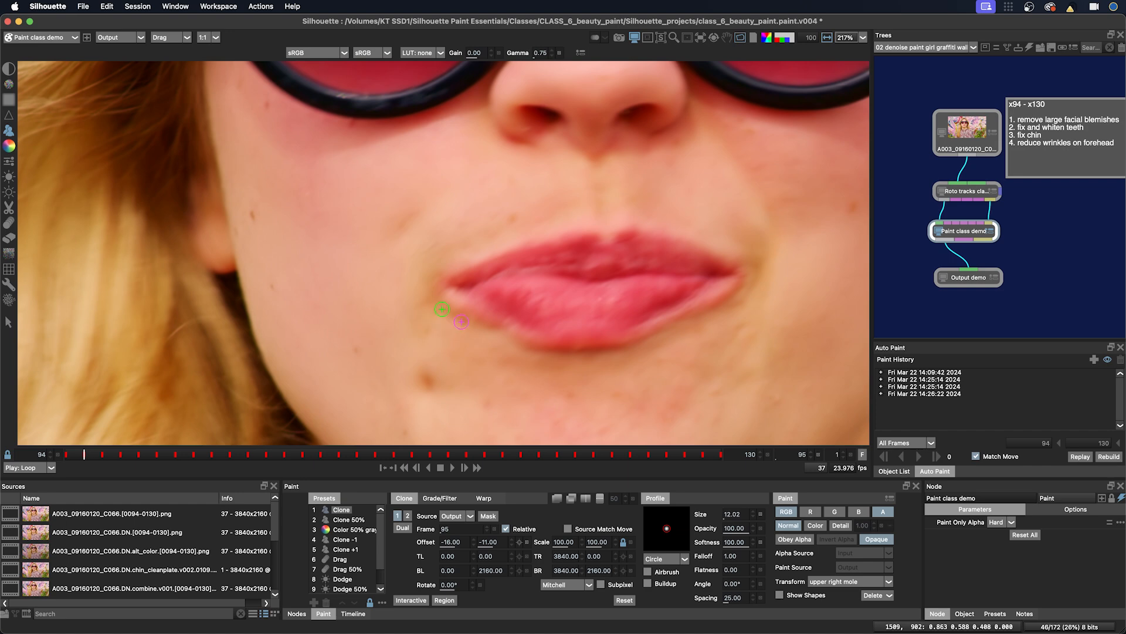
left_click_drag(450, 322, 458, 331)
left_click(456, 323)
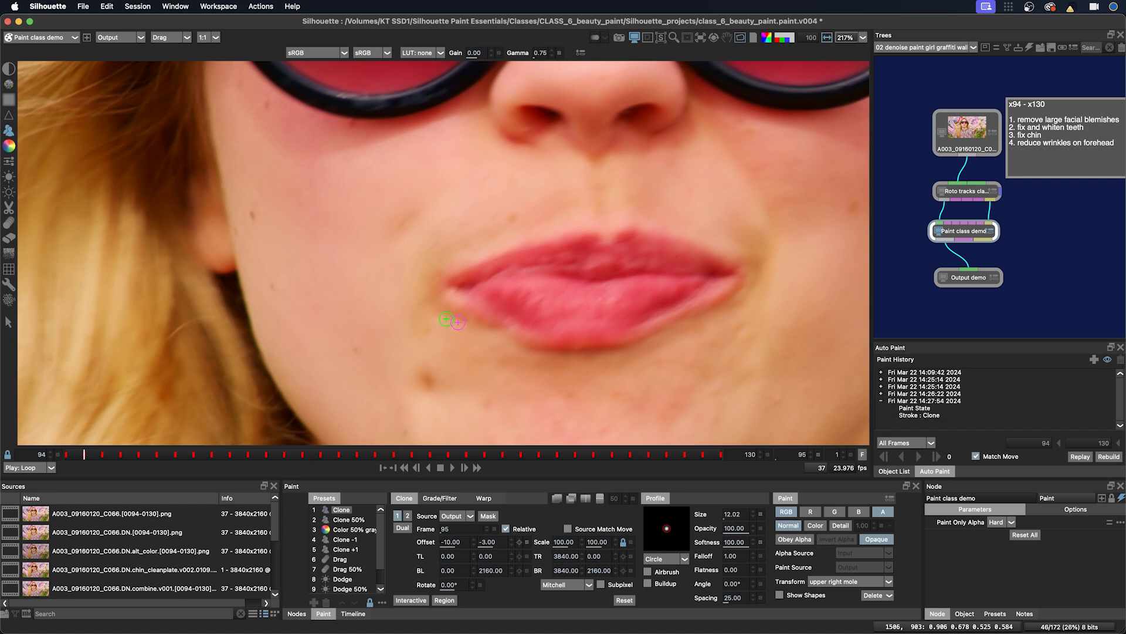
left_click(473, 323)
key("Right")
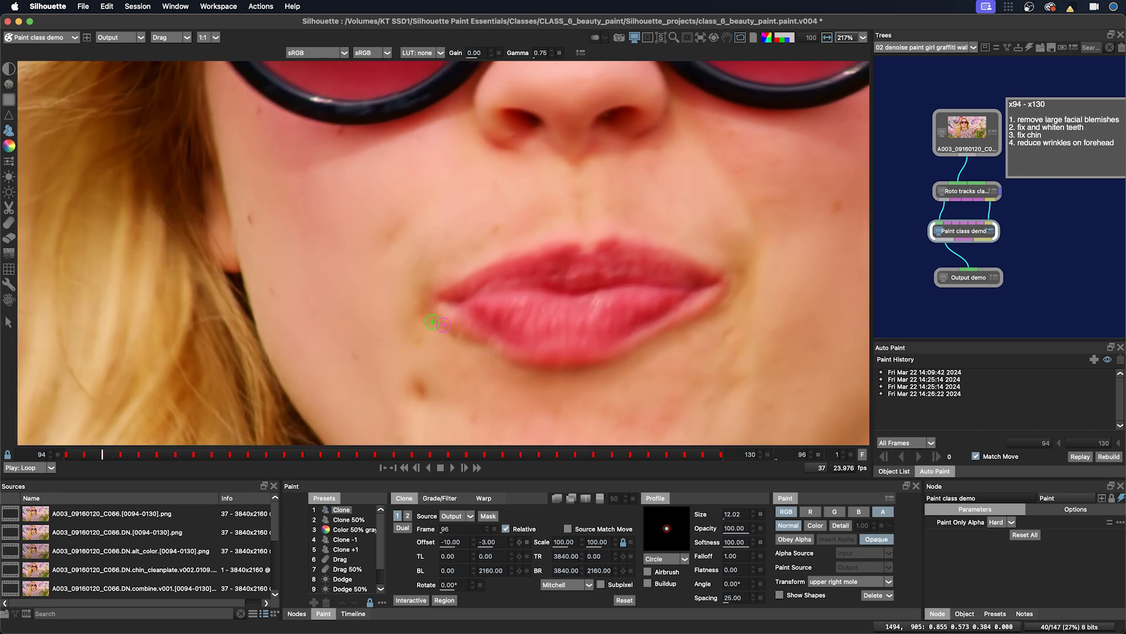
Clone out the blemish below the mouth corner on frame 96, using source offsets -6, -5 and -6, 0.
left_click_drag(438, 330, 444, 333)
left_click(446, 332)
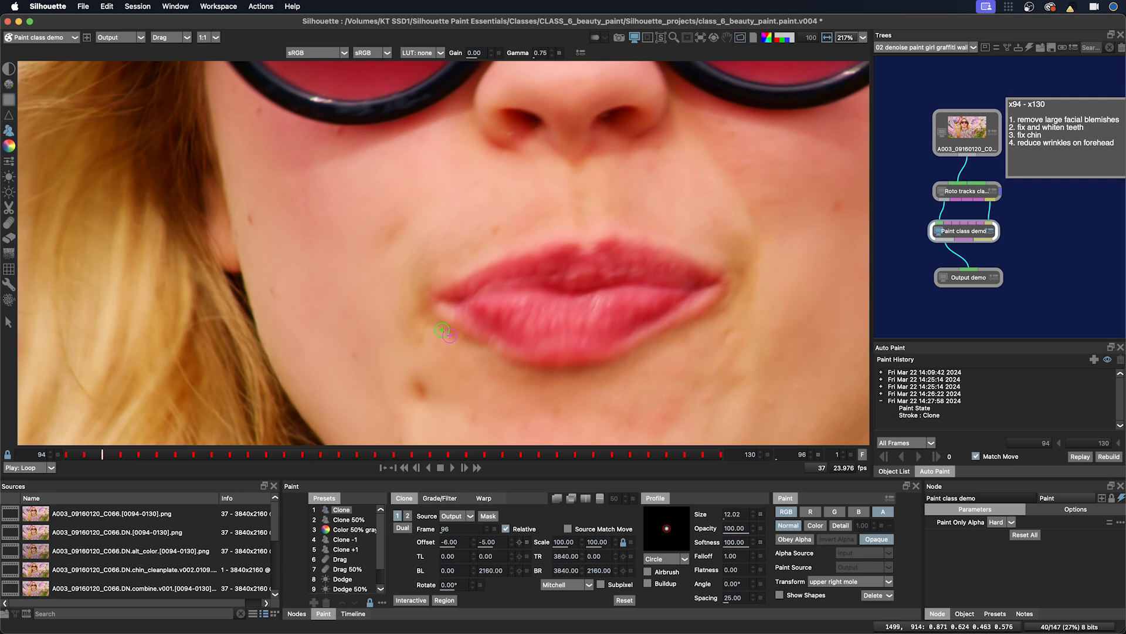
left_click(444, 339)
left_click_drag(443, 331, 445, 337)
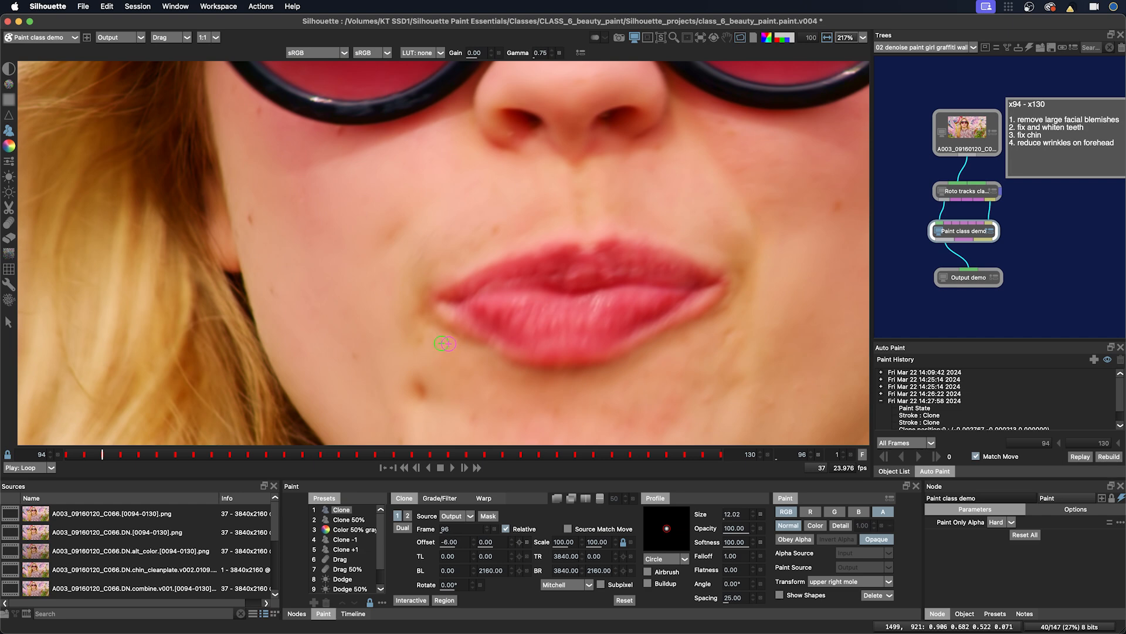
Clone out the blemish below the mouth corner on frames 97 to 99 with source offset -6, 0.
key("Right")
left_click(446, 355)
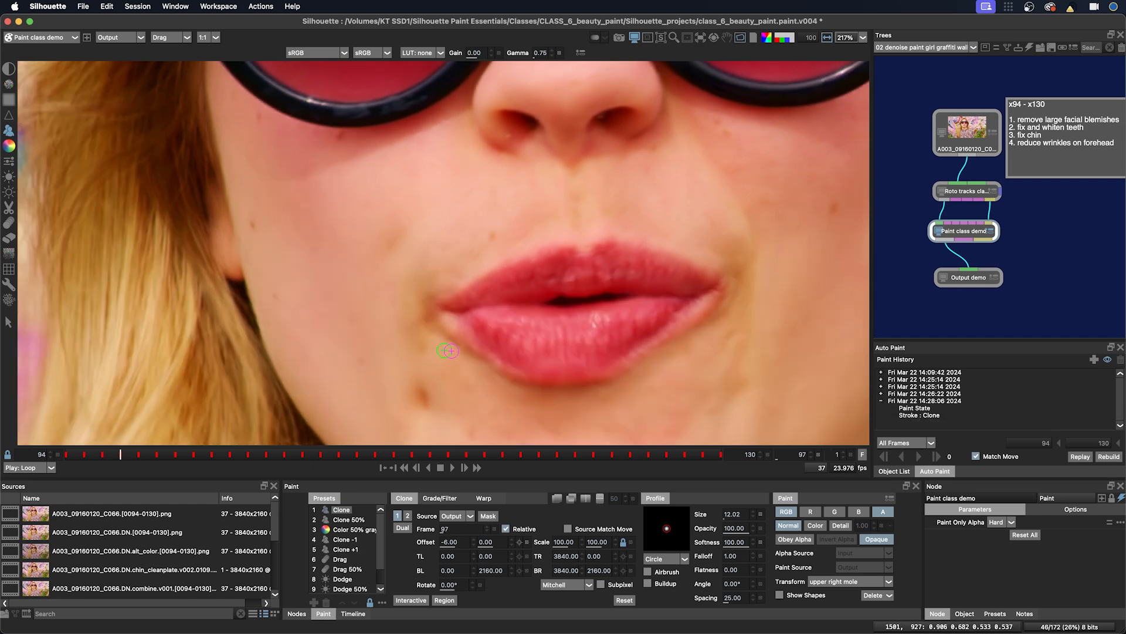
key("Right")
key("Right")
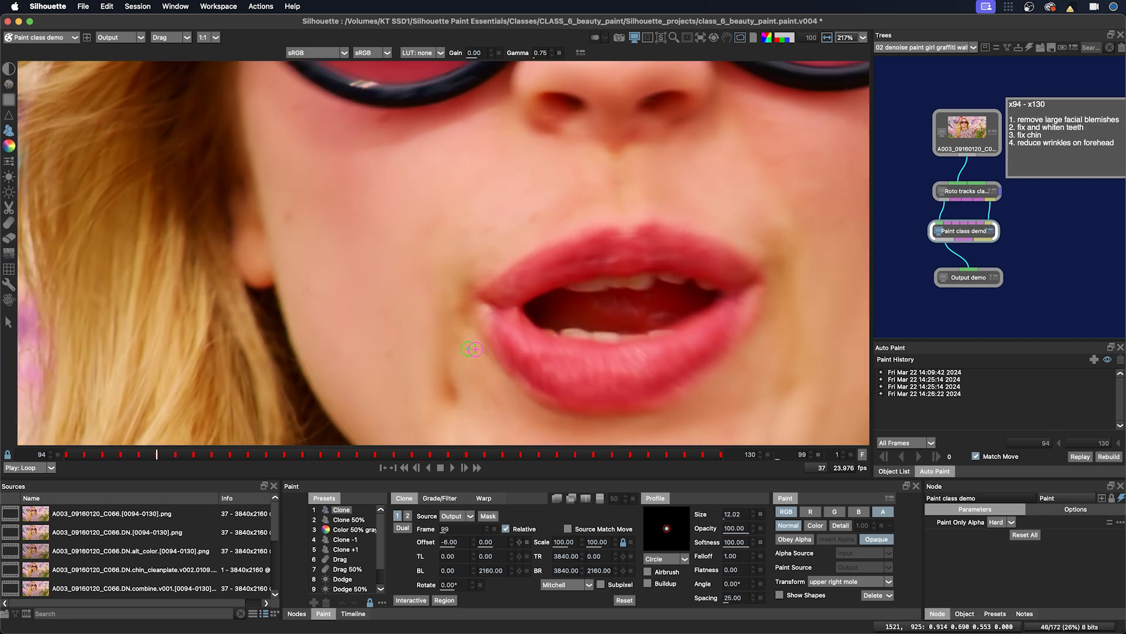
left_click(479, 351)
left_click_drag(482, 359, 481, 352)
left_click(473, 351)
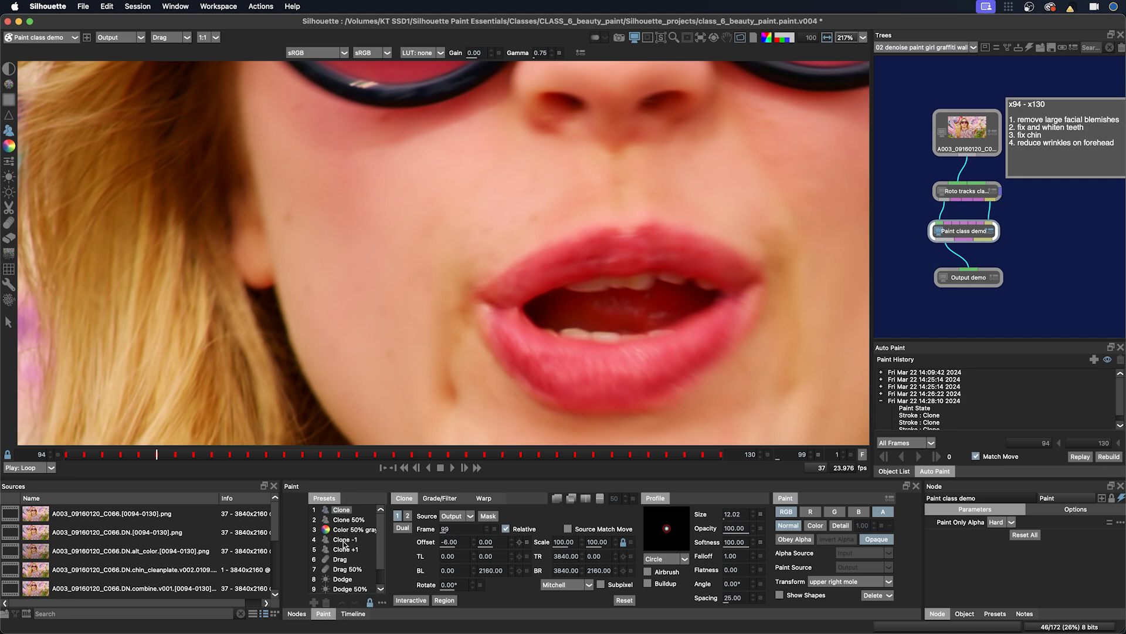
Unlock the paint presets, reorder Drag to slot 3 and Drag 50% to slot 4, and lock the list again.
left_click(340, 560)
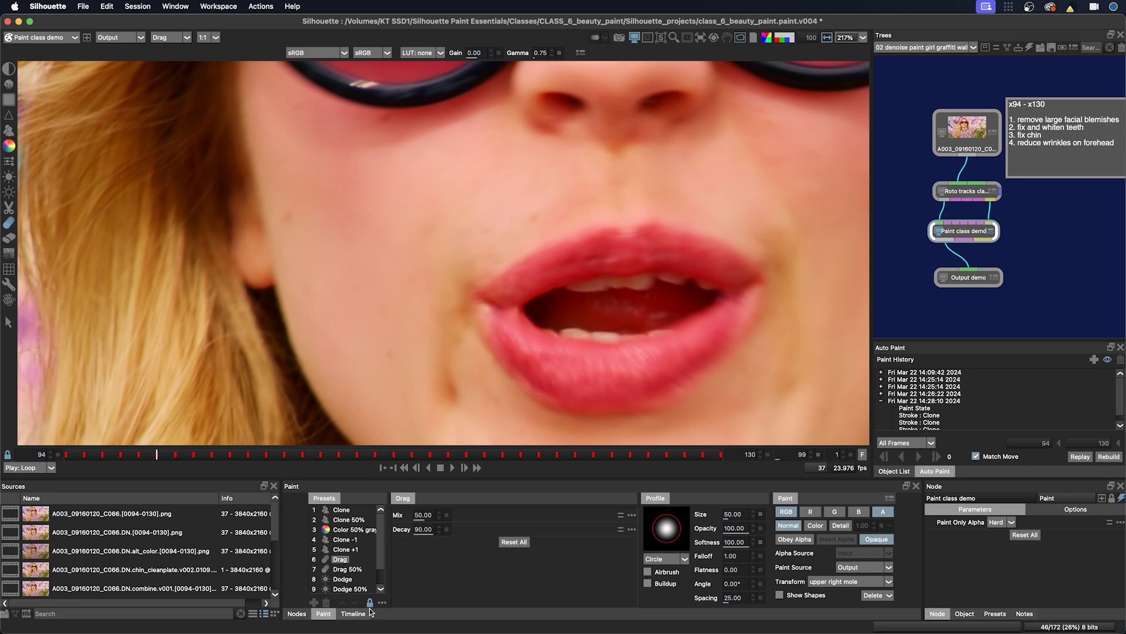
left_click(343, 603)
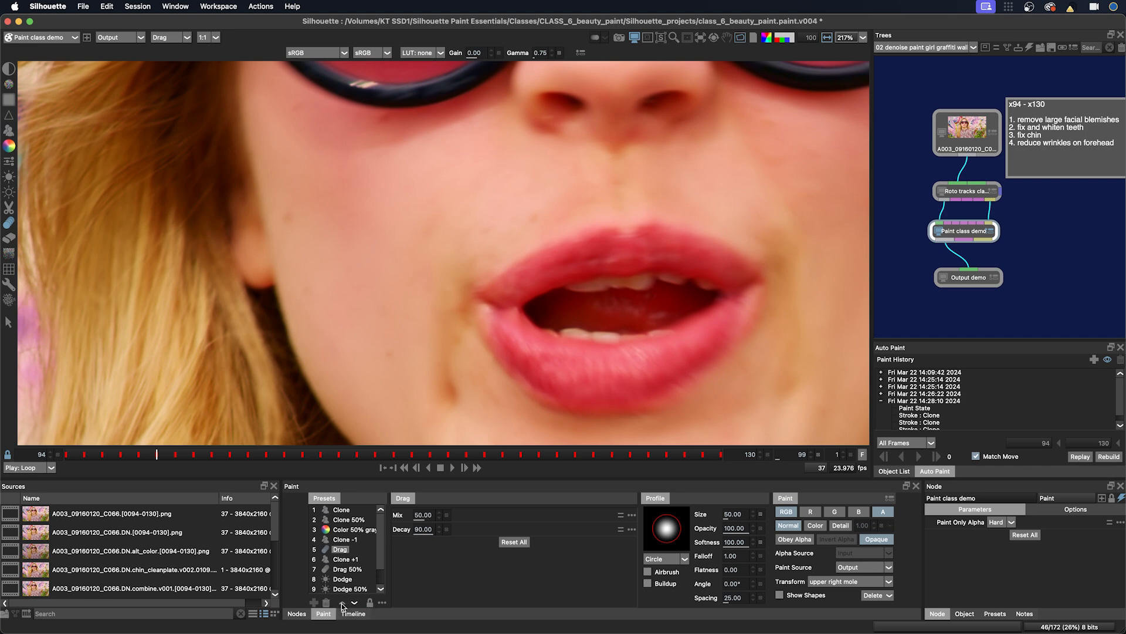
left_click(343, 603)
left_click(343, 603)
left_click(344, 573)
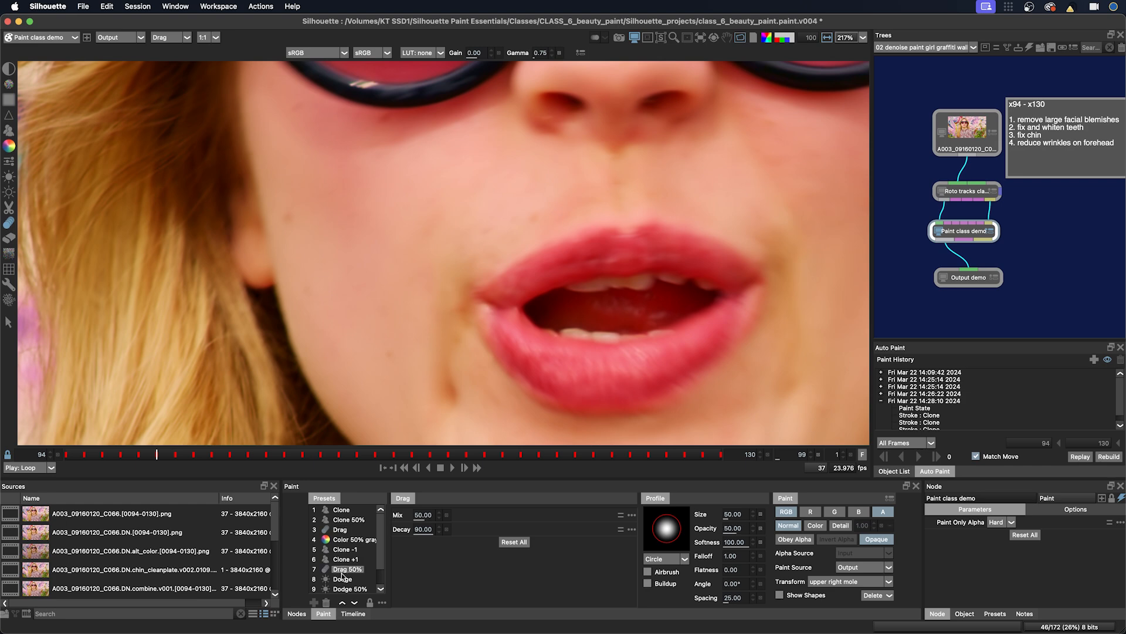
left_click(343, 603)
left_click(343, 603)
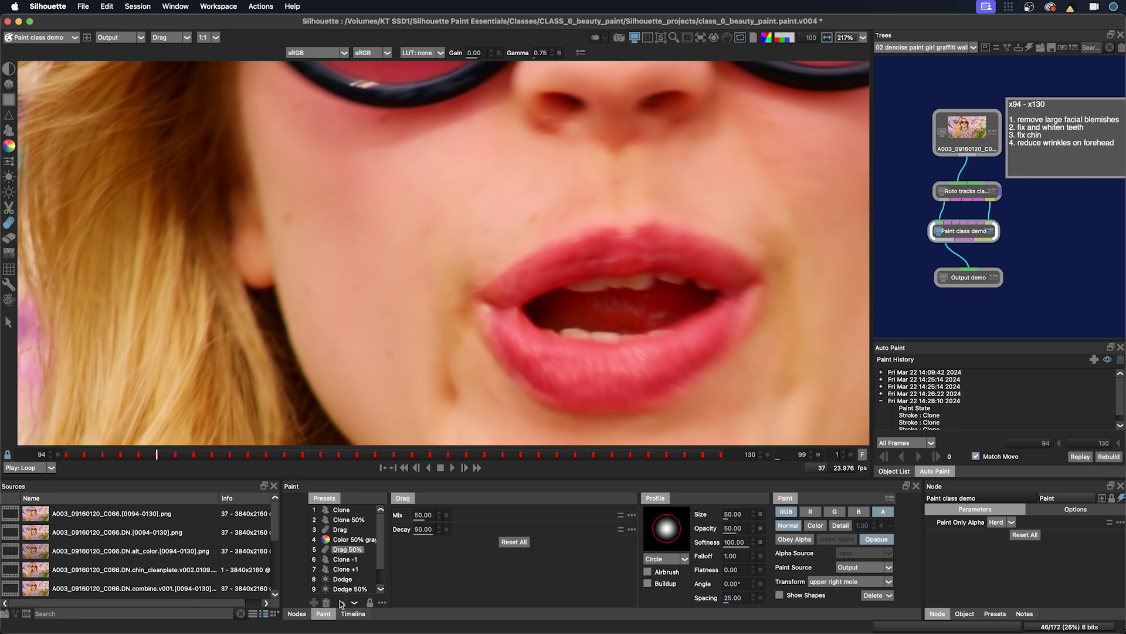
left_click(342, 604)
left_click(369, 604)
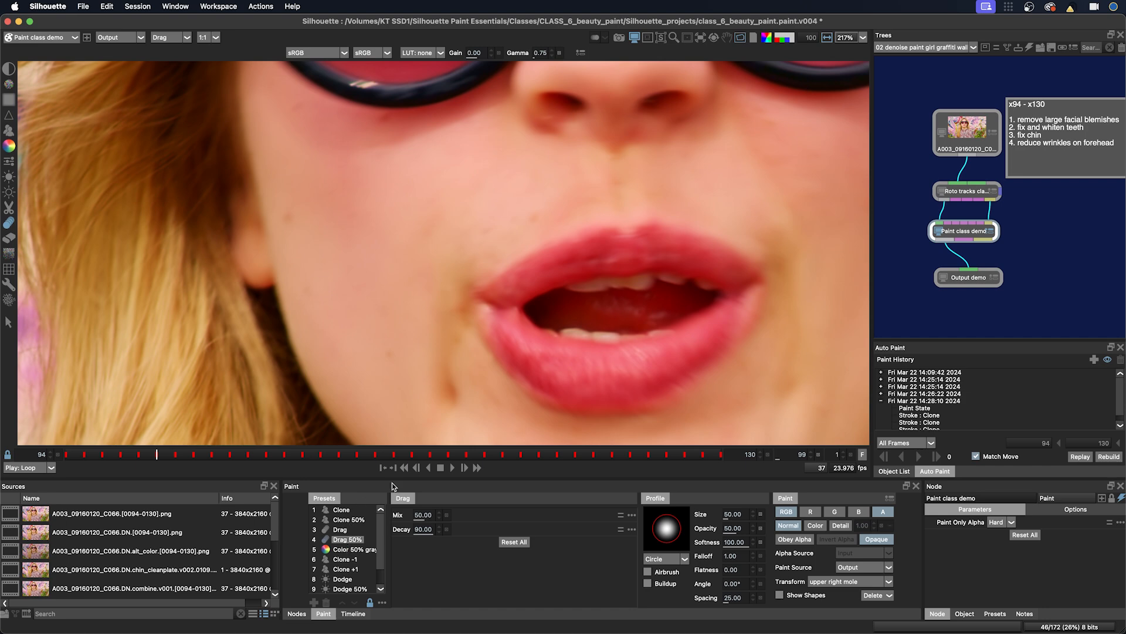
Using the Drag 50% preset with brush size about 16, smooth the skin below the mouth corner on frames 99 and 100.
left_click_drag(433, 342, 446, 349)
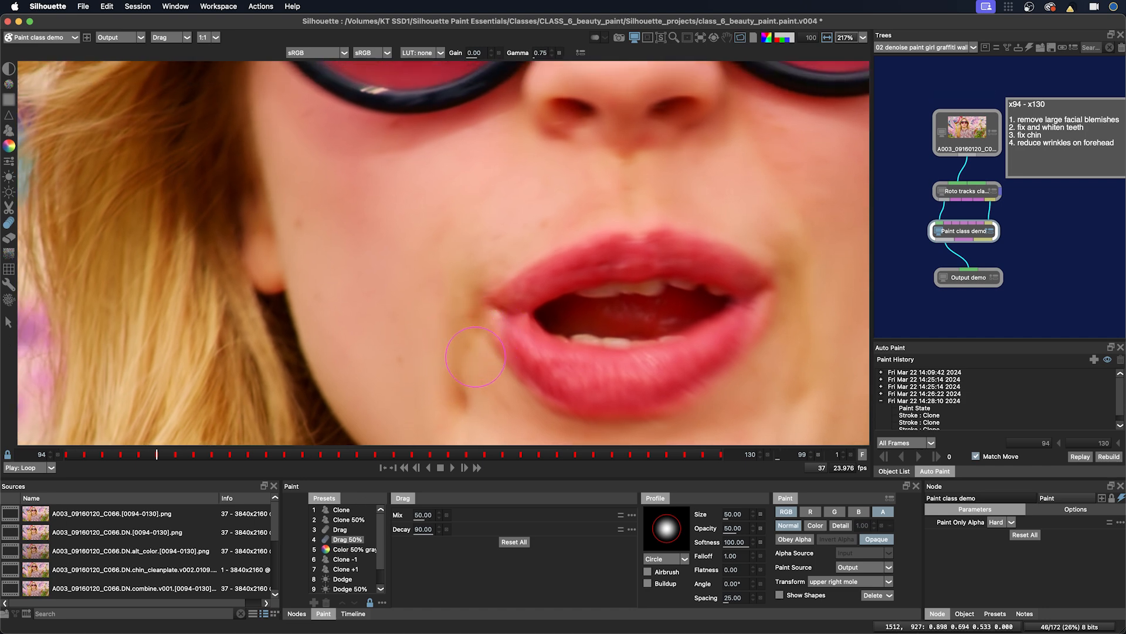
left_click_drag(479, 373, 437, 364)
key("x")
left_click(488, 369)
left_click(489, 369)
left_click(490, 369)
left_click(491, 370)
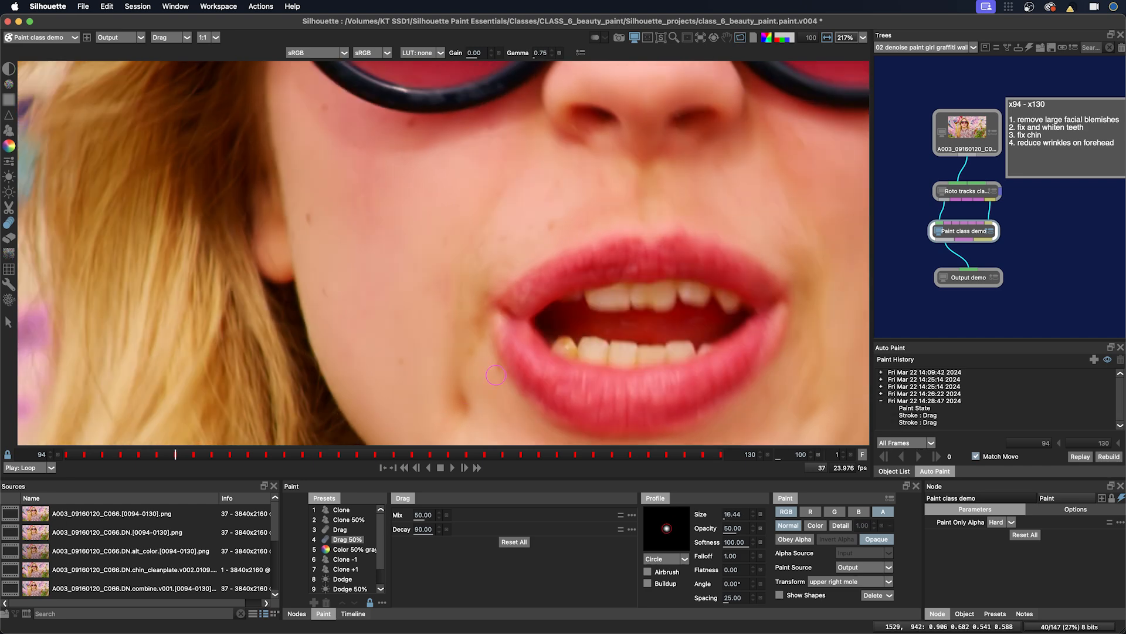
left_click(493, 372)
left_click(493, 368)
Using Clone 50% at brush size about 11 and source offset -9, -9, clone out the mouth-corner blemish on frames 101 and 102.
key("x")
key("7")
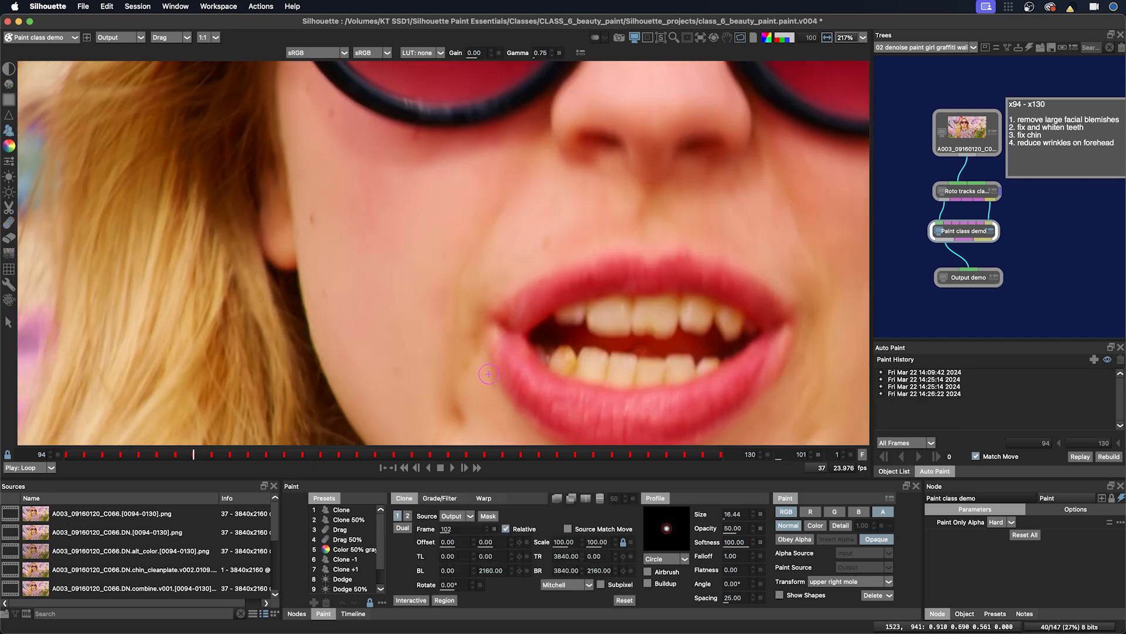
left_click(341, 521)
mouse_move(469, 381)
left_mouse_down()
mouse_move(488, 366)
mouse_move(493, 403)
mouse_move(476, 336)
left_mouse_up()
left_click(482, 373)
left_click(482, 373)
left_click(483, 374)
left_click(486, 377)
key("x")
left_click(487, 398)
left_click(490, 399)
left_click(490, 399)
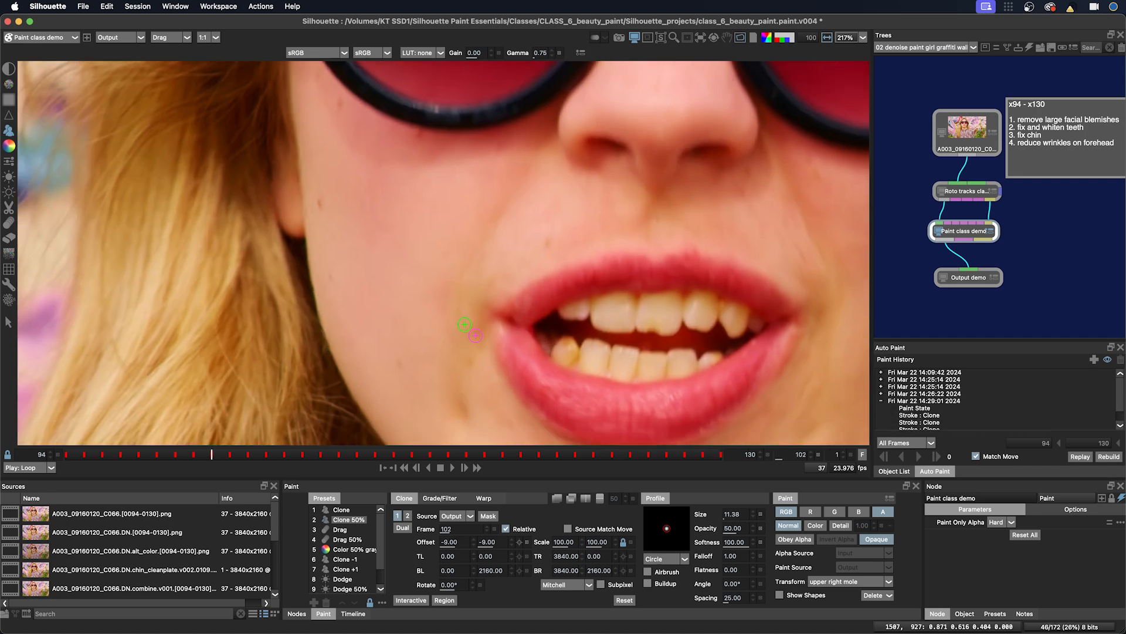
Clone out the blemish below the mouth corner on frame 103 at 50% opacity, and switch to the Drag brush.
key("x")
left_click(485, 364)
left_click(495, 360)
left_click(504, 356)
key("d")
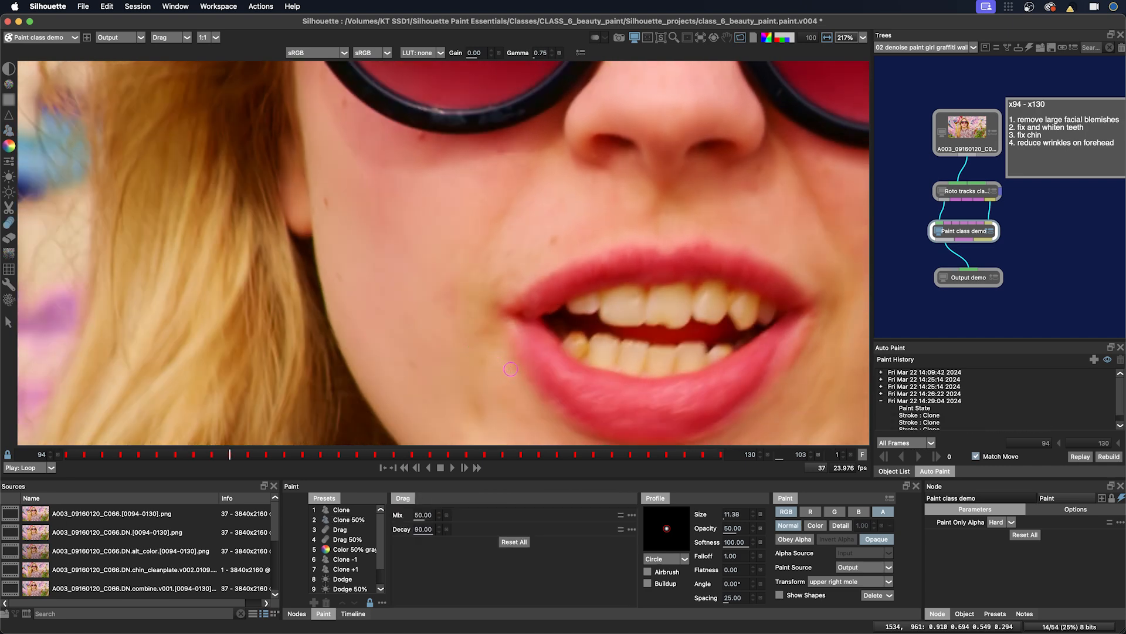
Using the Clone preset at brush size about 16 and source offset -5, -3, clone out the mouth-corner blemish on frames 104 to 107.
key("Right")
key("2")
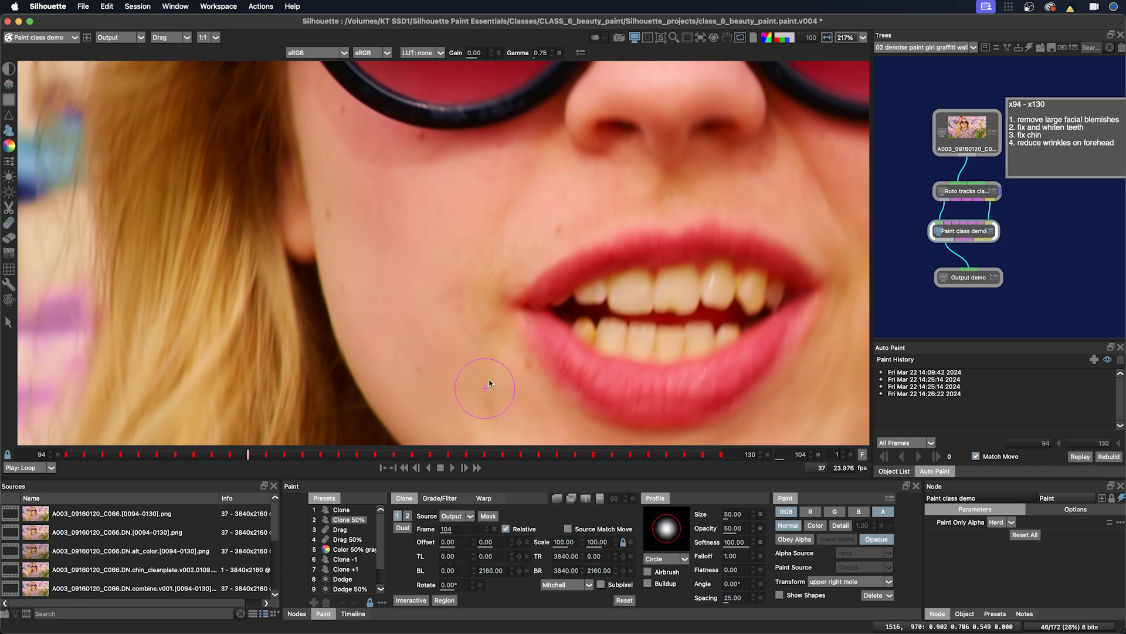
mouse_move(448, 365)
left_mouse_down()
mouse_move(509, 349)
mouse_move(511, 317)
left_mouse_up()
left_click(341, 509)
left_click(527, 364)
key("Right")
left_click(526, 345)
left_click(522, 339)
key("Right")
double_click(517, 321)
key("Right")
left_click(524, 299)
left_click(524, 299)
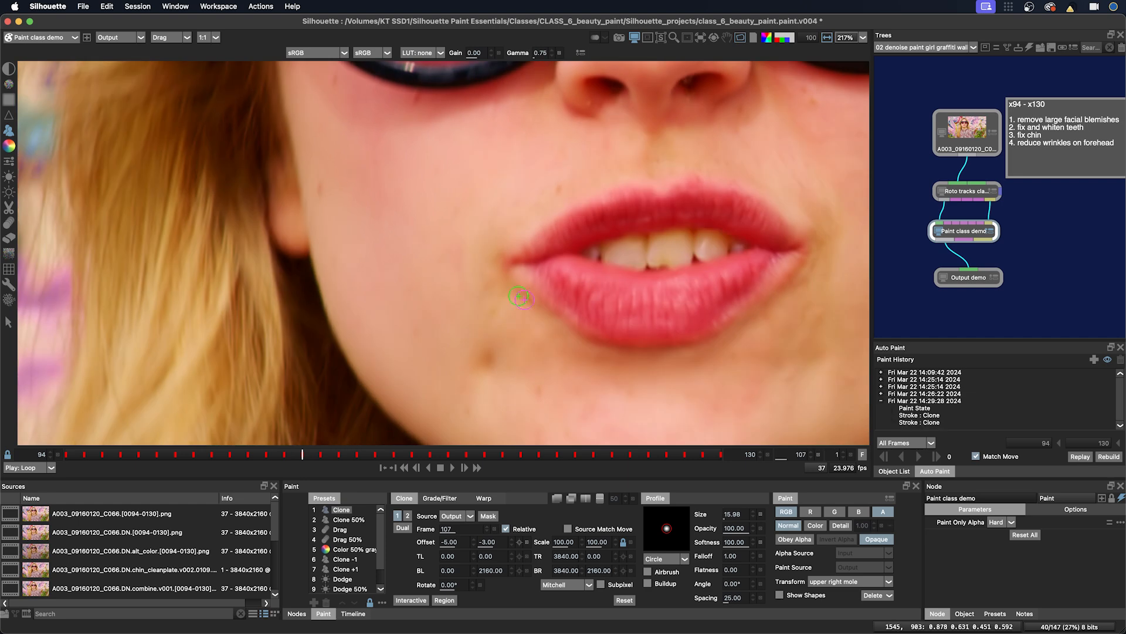
left_click(518, 292)
Clone out the blemish below the mouth corner on frames 108 to 110, using source offset -10, -5 on frame 110.
key("Right")
left_click(526, 298)
left_click(529, 300)
key("Right")
left_click(519, 291)
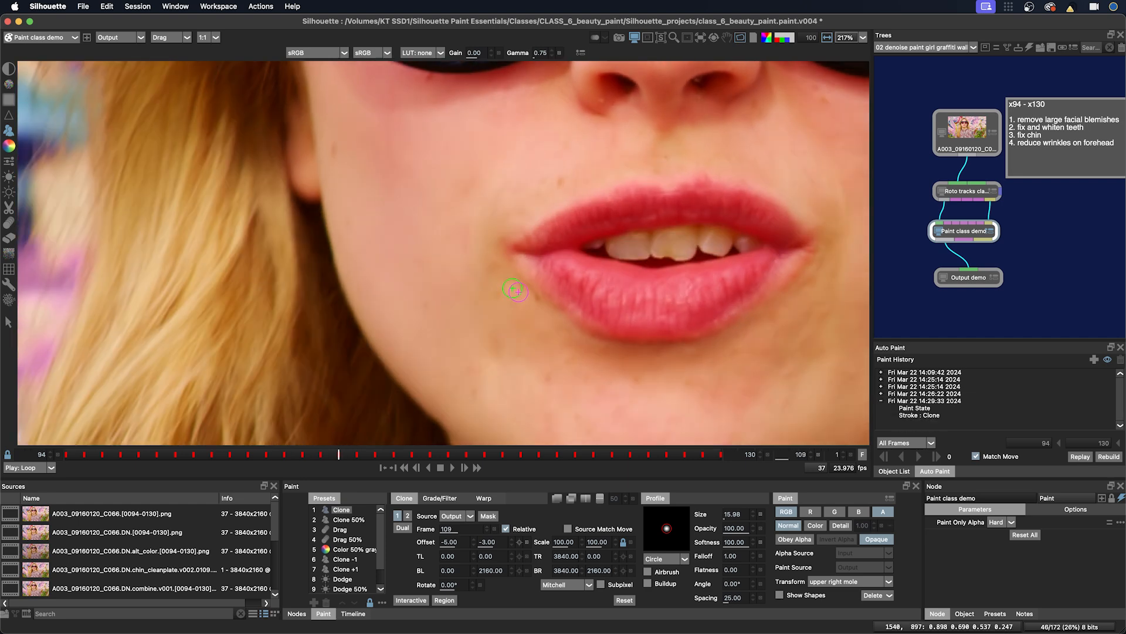
key("Right")
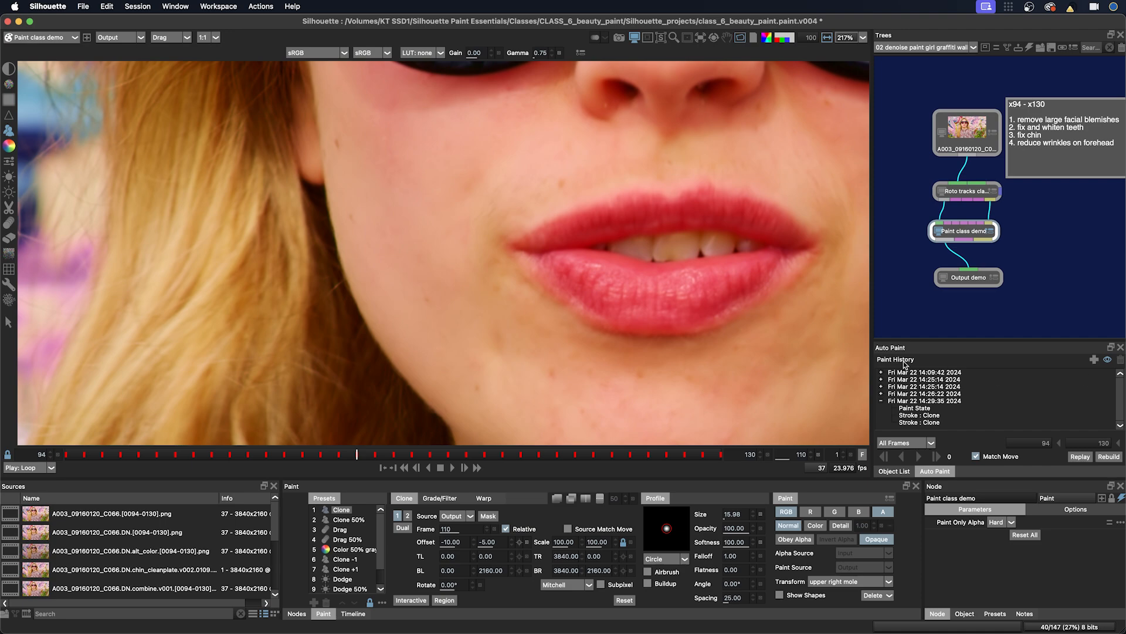
scroll(651, 341, "down", 4)
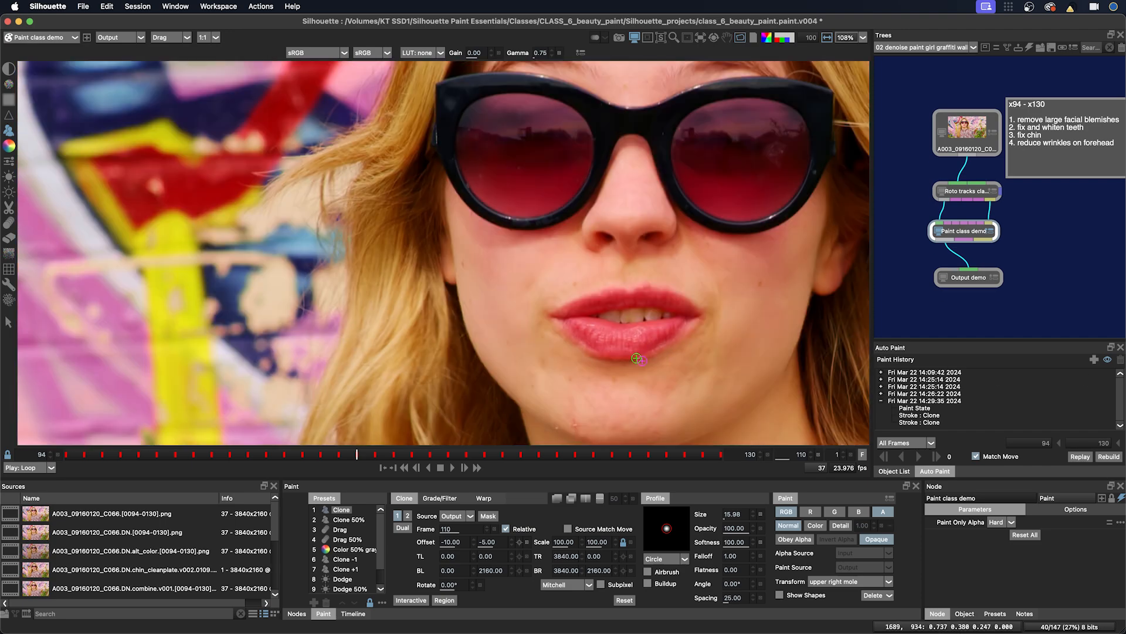